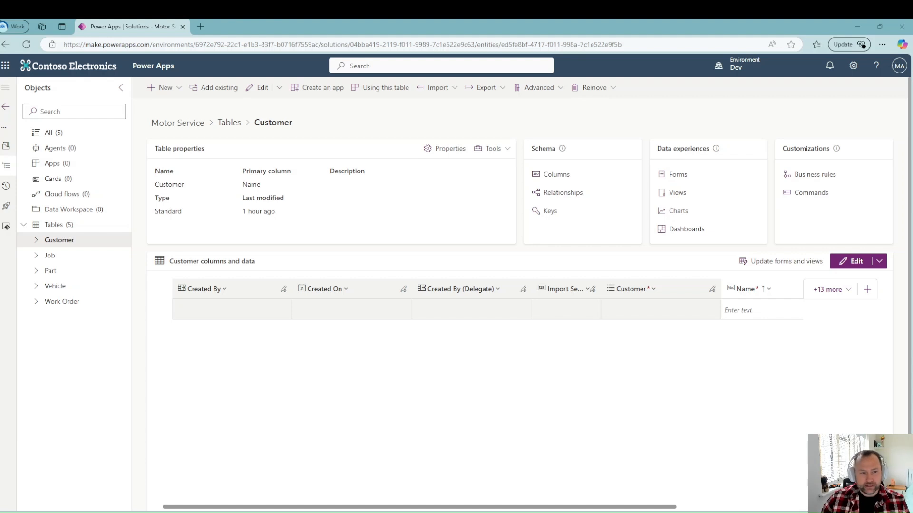
Step: Expand the Customer table, list its views, and edit the Active Customers view
{"action": "left_click", "coordinate": [59, 244]}
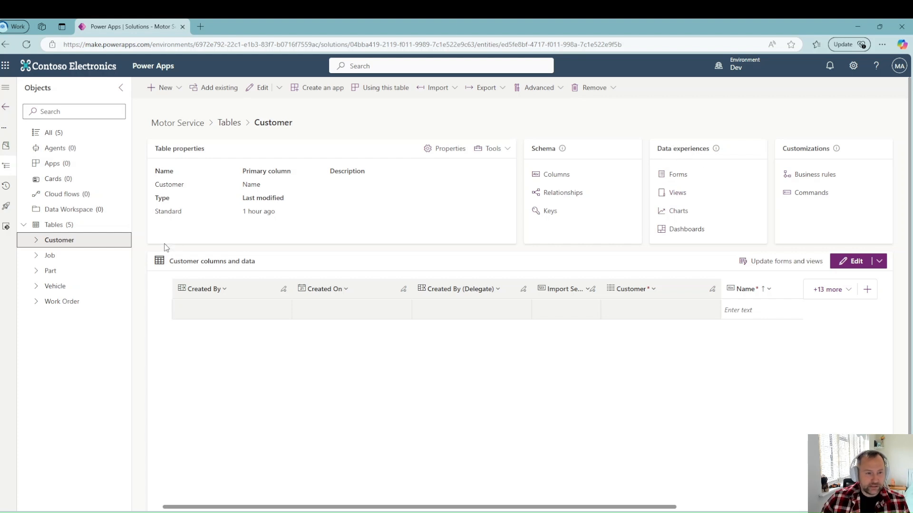
{"action": "left_click", "coordinate": [36, 240]}
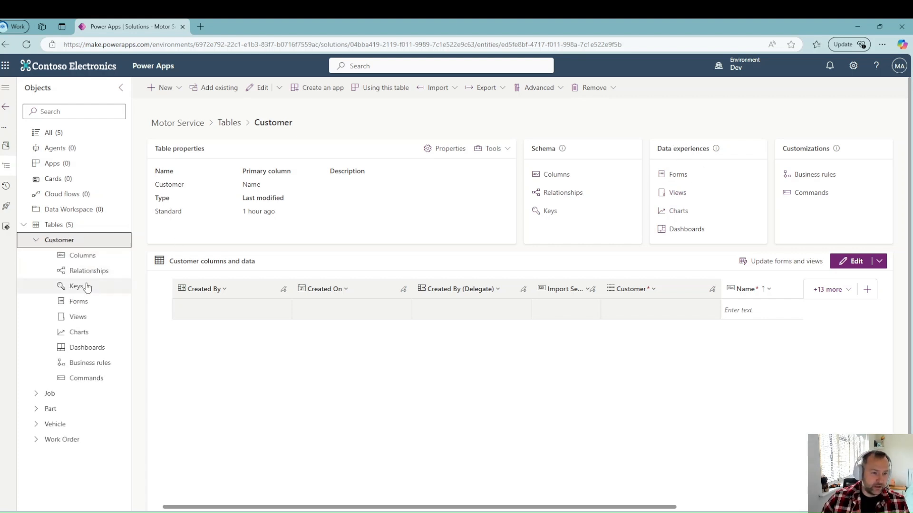
{"action": "left_click", "coordinate": [81, 319]}
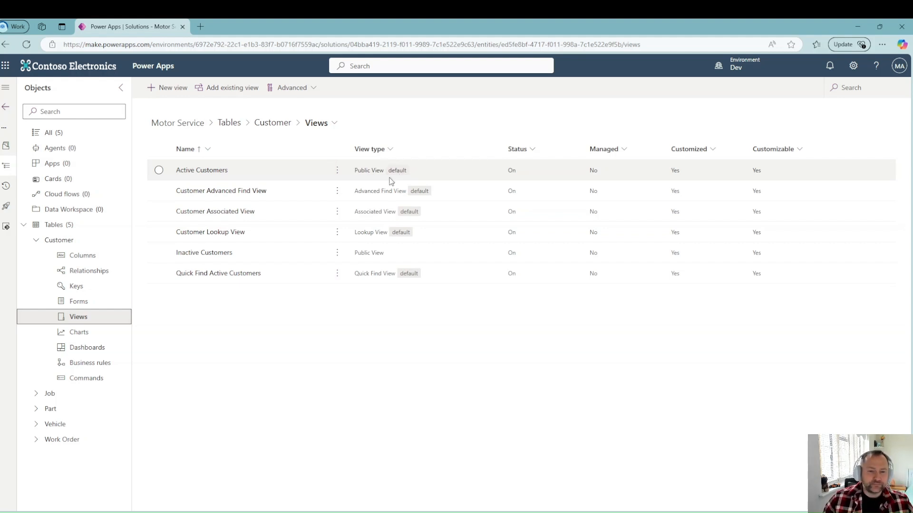
{"action": "left_click", "coordinate": [338, 173]}
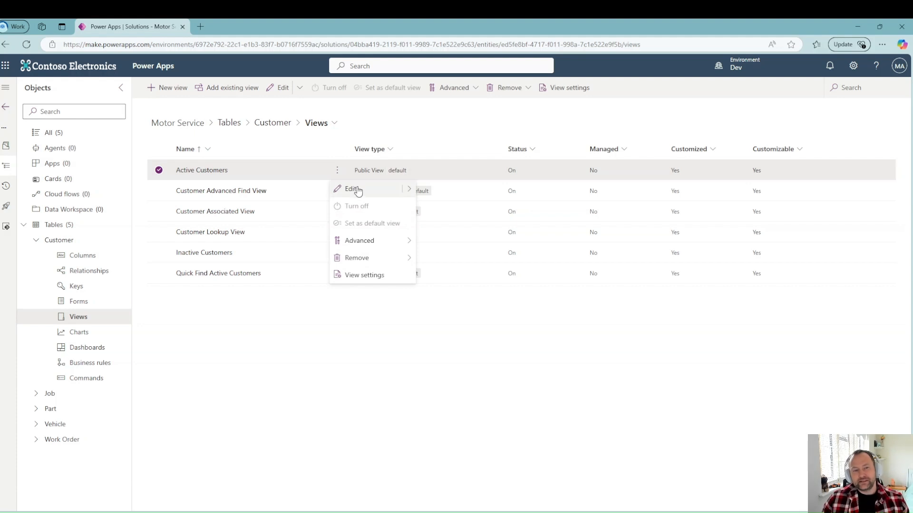
{"action": "left_click", "coordinate": [352, 189]}
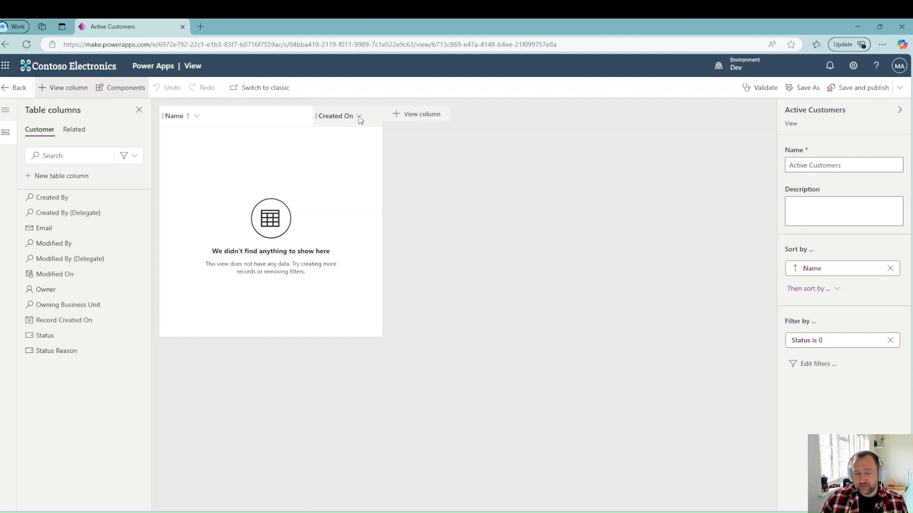
Step: Remove the Created On column from Active Customers and add the Email column
{"action": "left_click", "coordinate": [358, 116]}
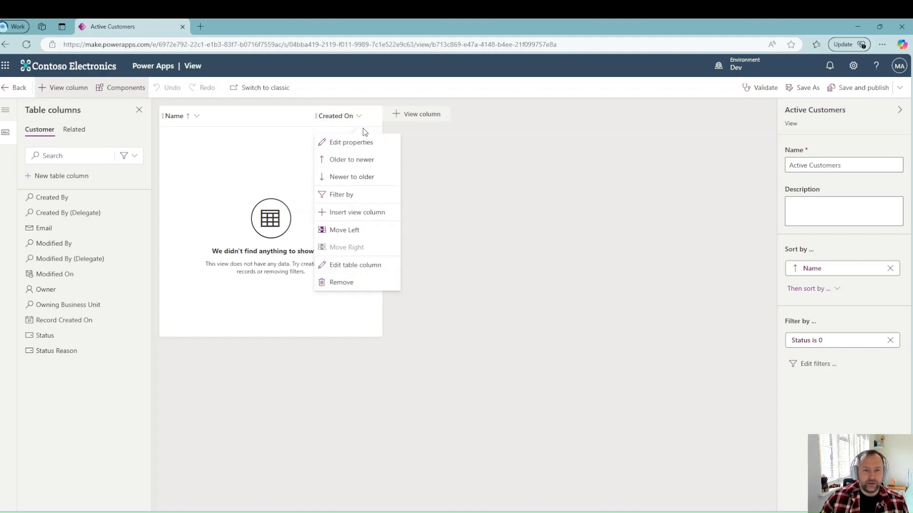
{"action": "left_click", "coordinate": [349, 284]}
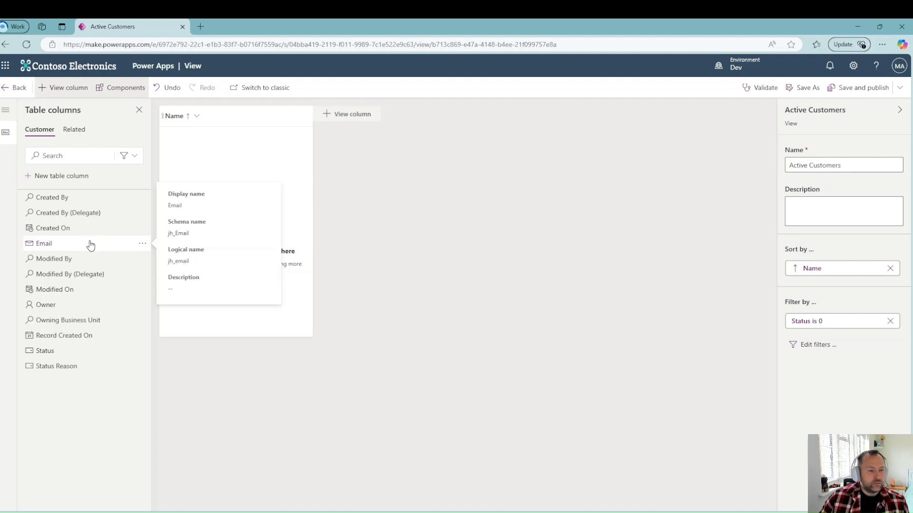
{"action": "left_click", "coordinate": [44, 243]}
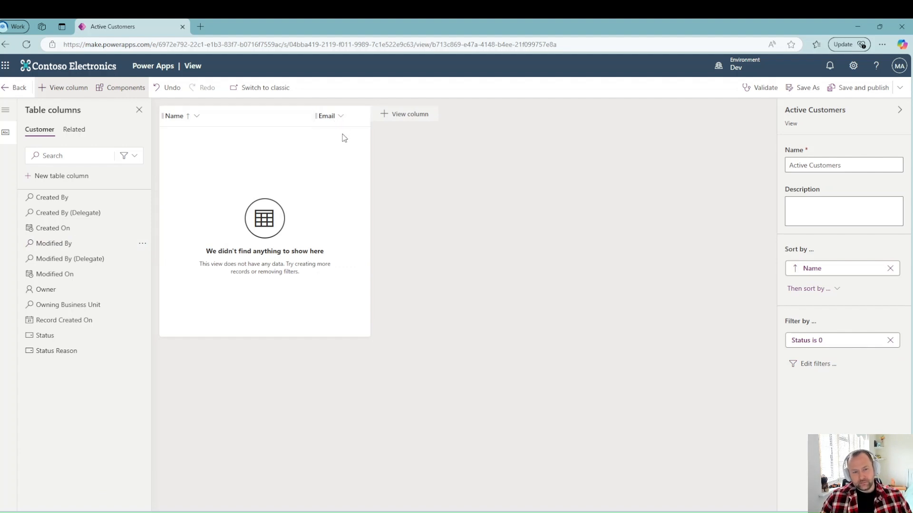
Step: Set the Email column's width to 300 px
{"action": "left_click", "coordinate": [340, 119]}
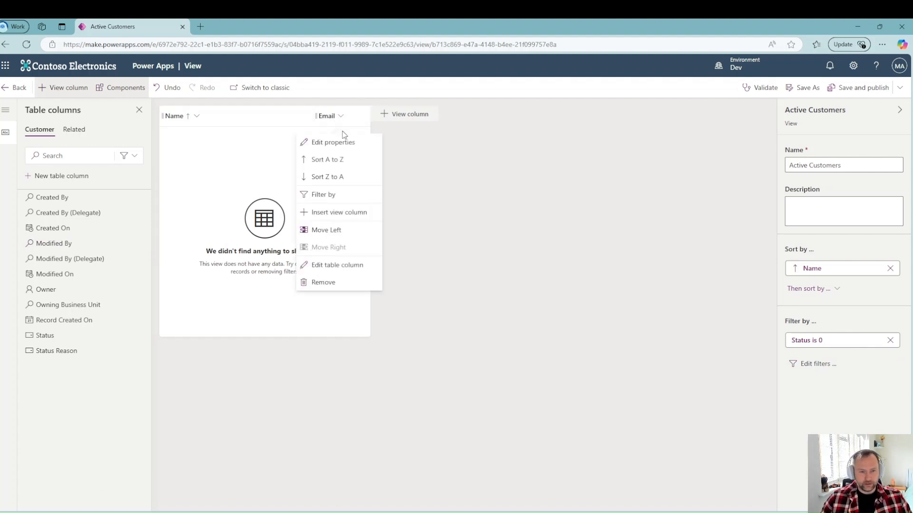
{"action": "left_click", "coordinate": [339, 142]}
{"action": "left_click_drag", "start_coordinate": [367, 177], "coordinate": [339, 178]}
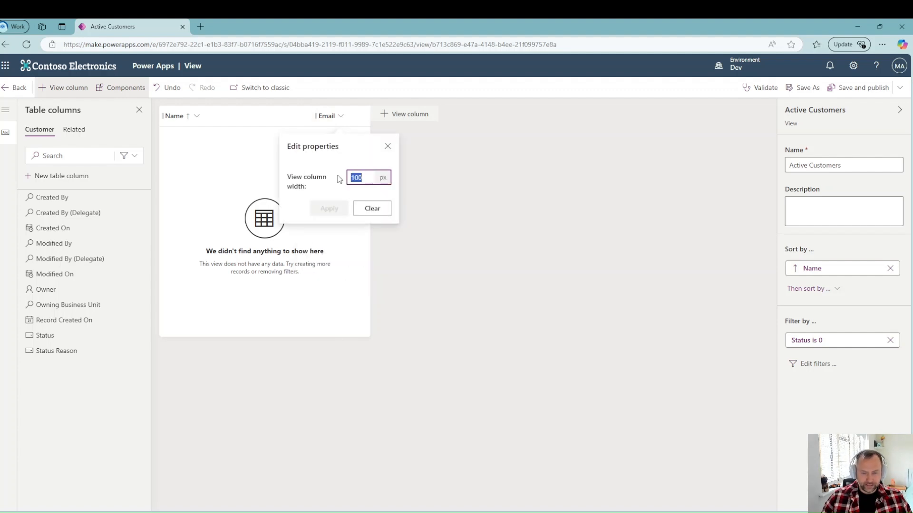
{"action": "type", "text": "300"}
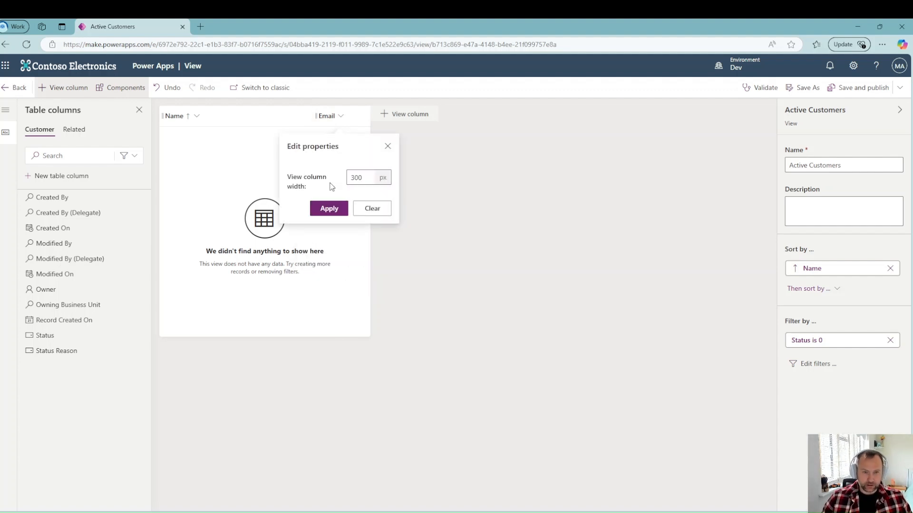
{"action": "left_click", "coordinate": [342, 210]}
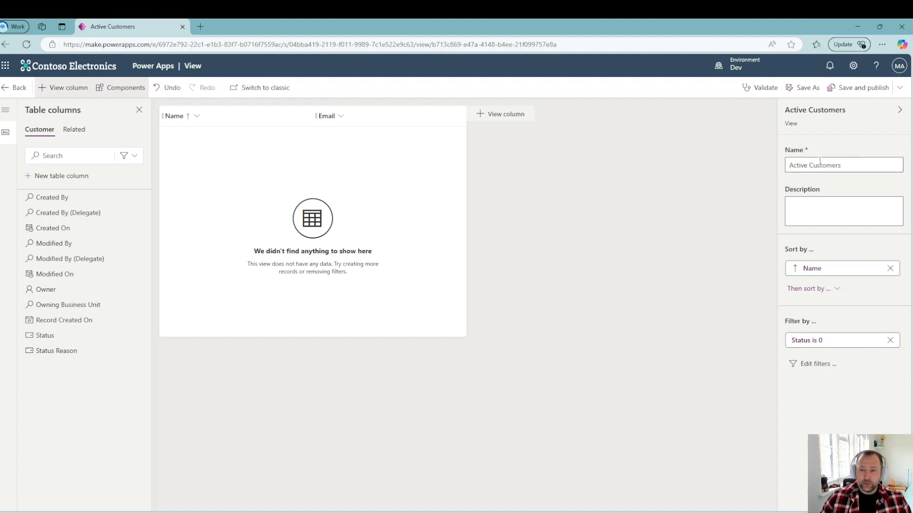
{"action": "left_click", "coordinate": [795, 165]}
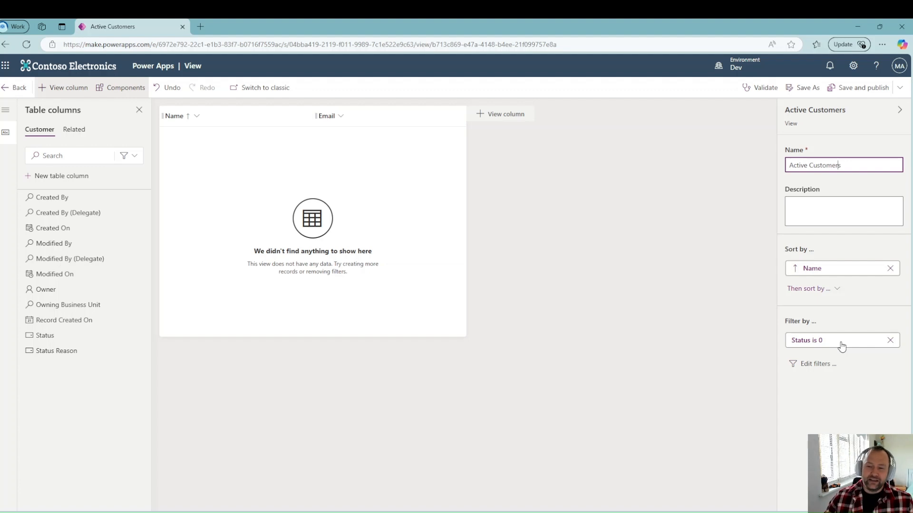
{"action": "left_click", "coordinate": [814, 365]}
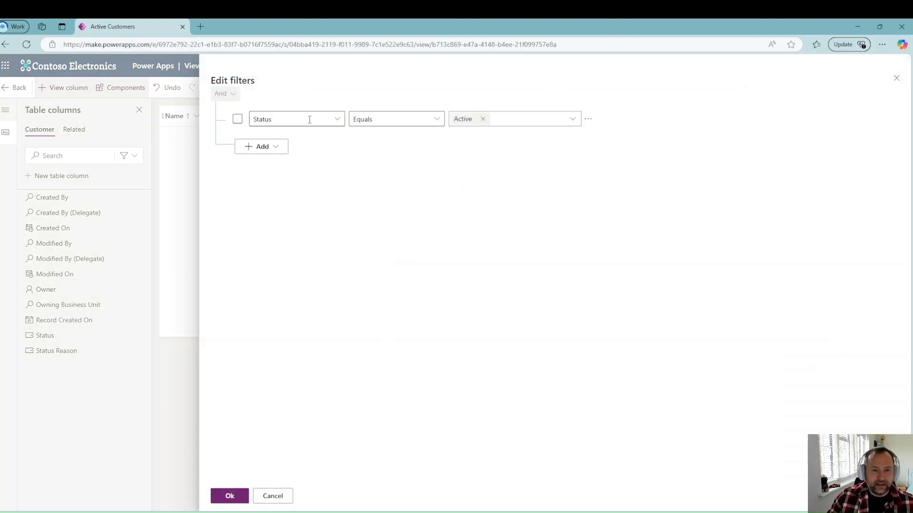
{"action": "left_click", "coordinate": [276, 148]}
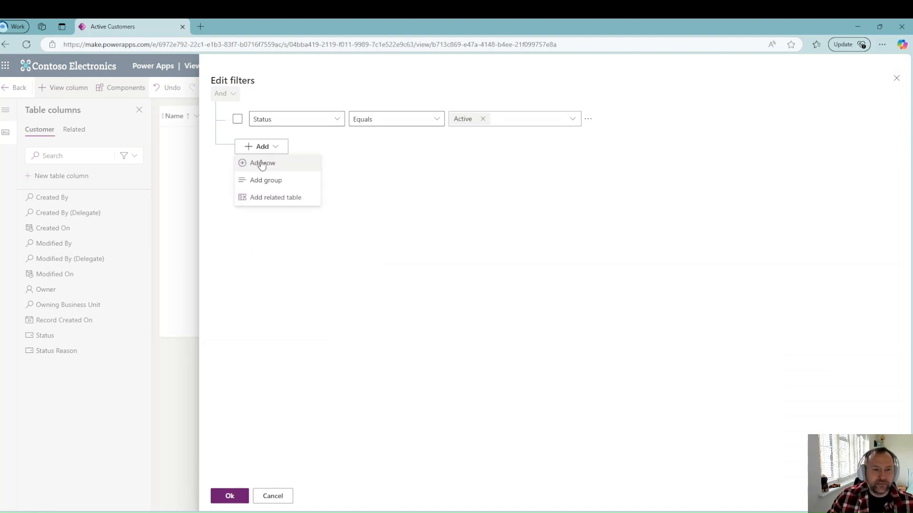
{"action": "left_click", "coordinate": [262, 164]}
{"action": "left_click", "coordinate": [337, 151]}
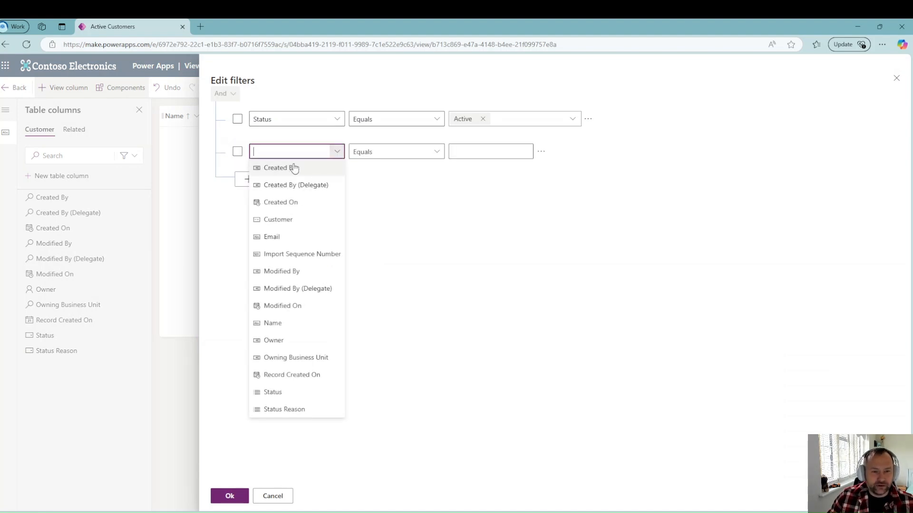
{"action": "left_click", "coordinate": [285, 237]}
{"action": "left_click", "coordinate": [397, 151]}
{"action": "left_click", "coordinate": [373, 269]}
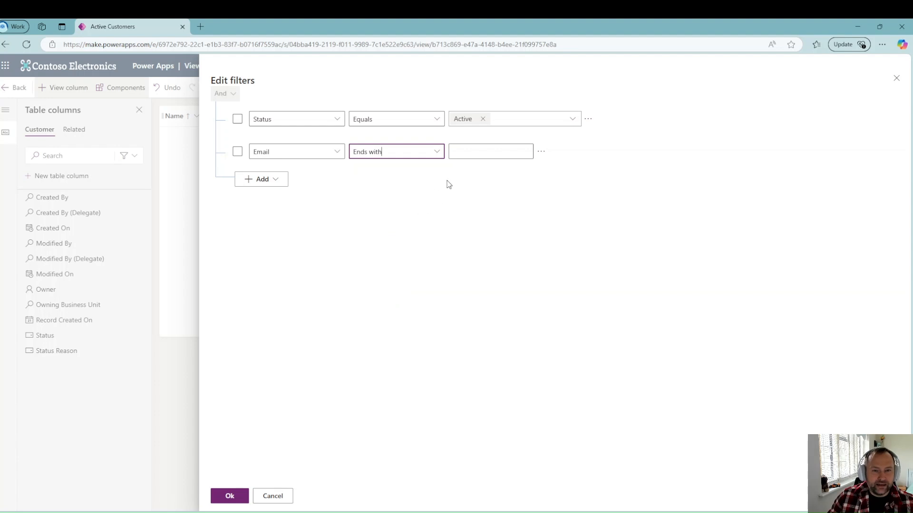
{"action": "left_click", "coordinate": [473, 151]}
{"action": "type", "text": "gmail.com"}
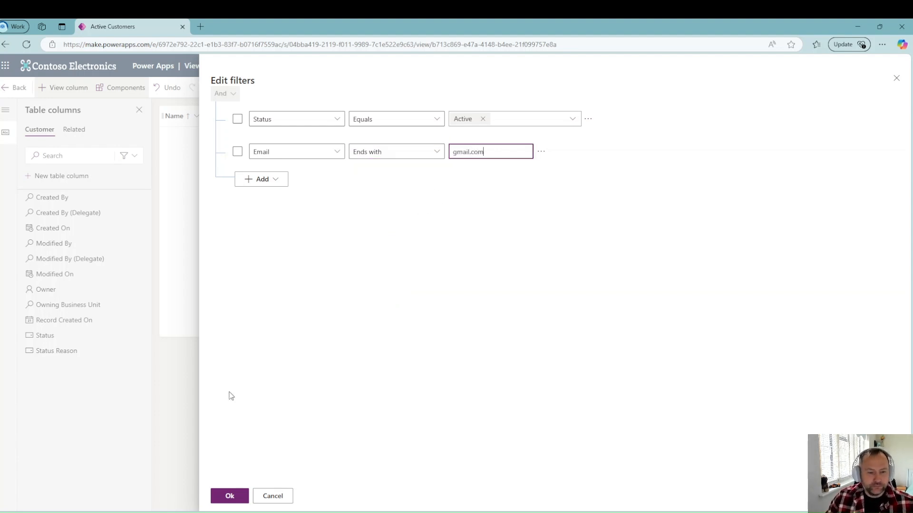
{"action": "left_click", "coordinate": [284, 496]}
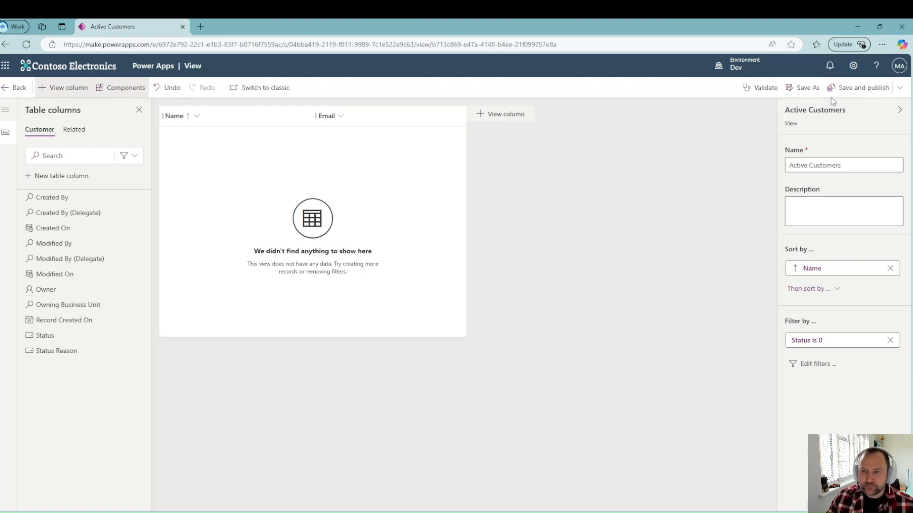
Step: Save and publish the Active Customers view, then go to the Customer table's forms
{"action": "left_click", "coordinate": [850, 90]}
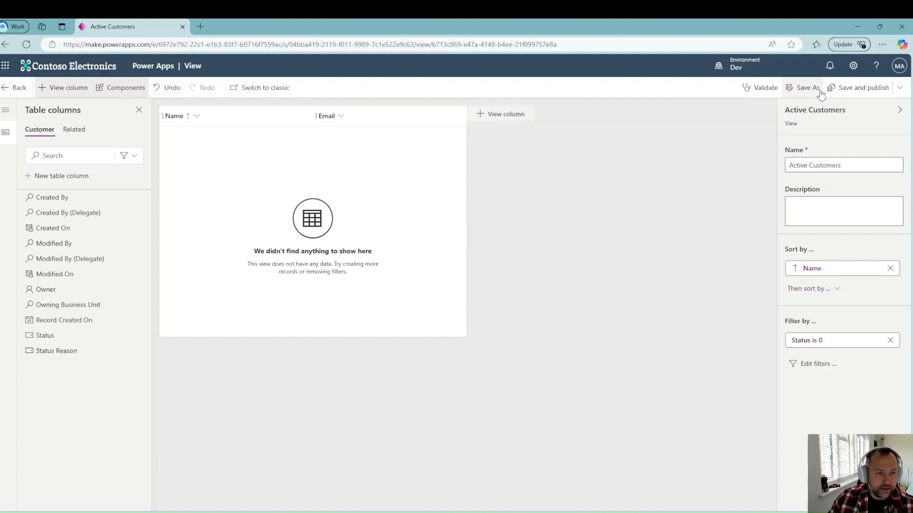
{"action": "left_click", "coordinate": [11, 88]}
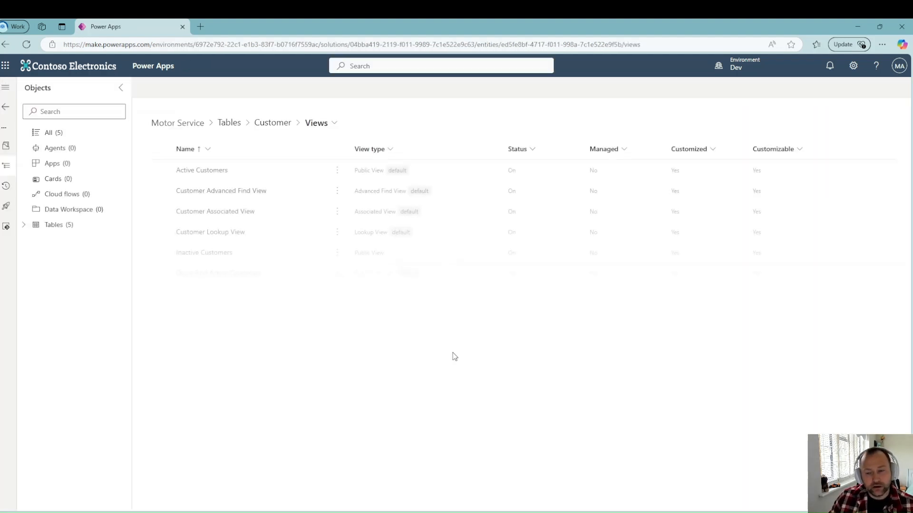
{"action": "left_click", "coordinate": [274, 126]}
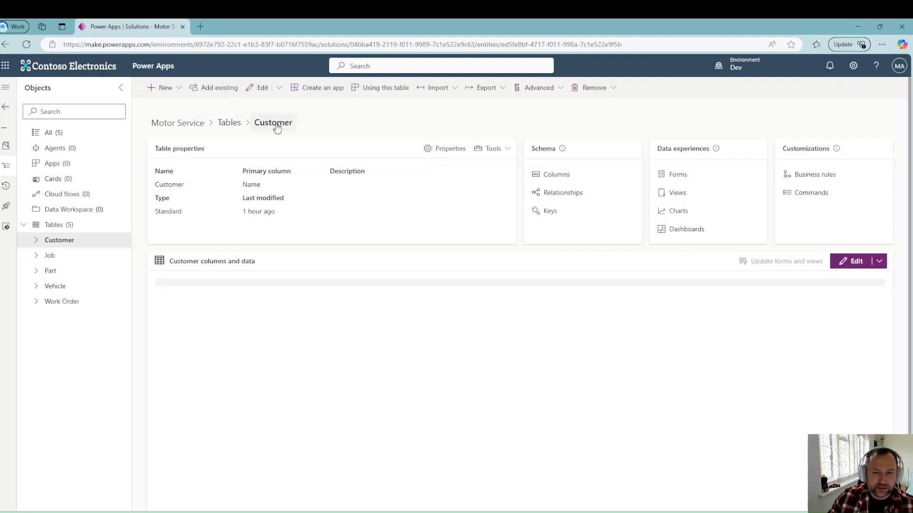
{"action": "left_click", "coordinate": [678, 175]}
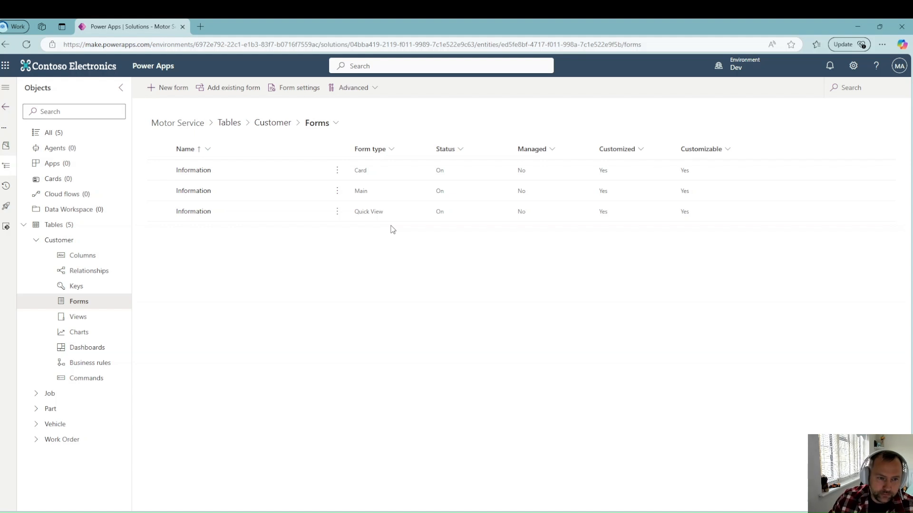
{"action": "left_click", "coordinate": [337, 191]}
Step: Edit the Customer Information main form and hide its Owner field, leaving only Name
{"action": "left_click", "coordinate": [352, 210]}
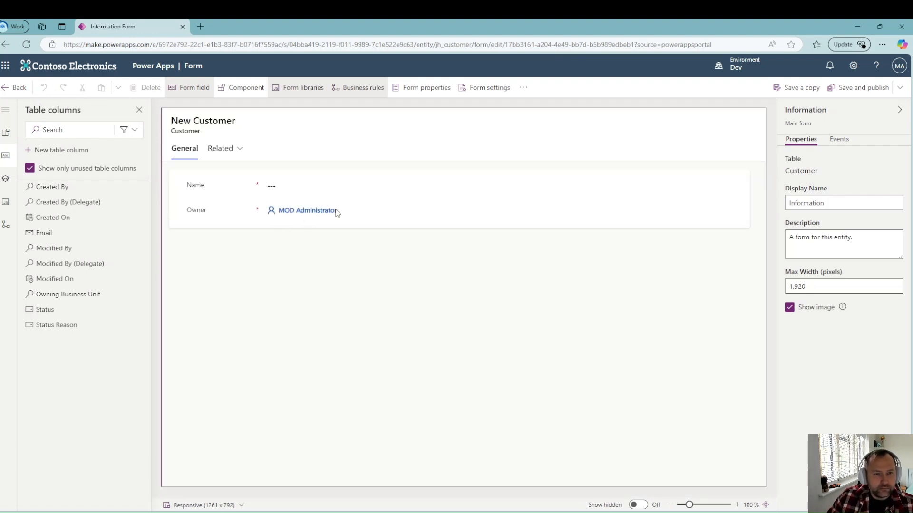
{"action": "left_click", "coordinate": [366, 212]}
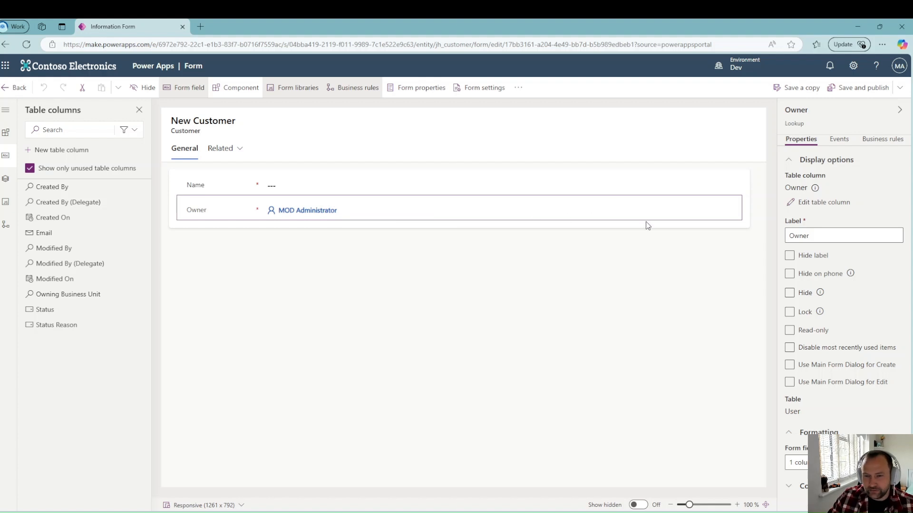
{"action": "left_click", "coordinate": [790, 293]}
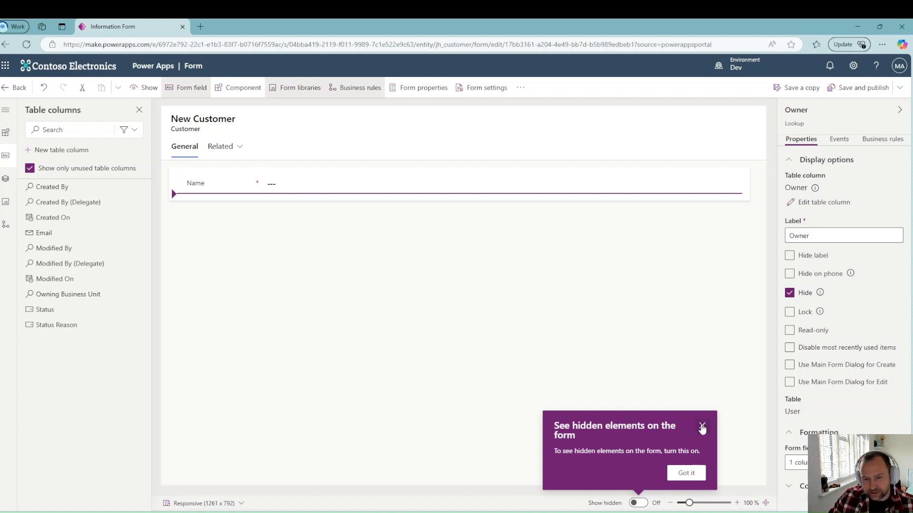
{"action": "left_click", "coordinate": [637, 503]}
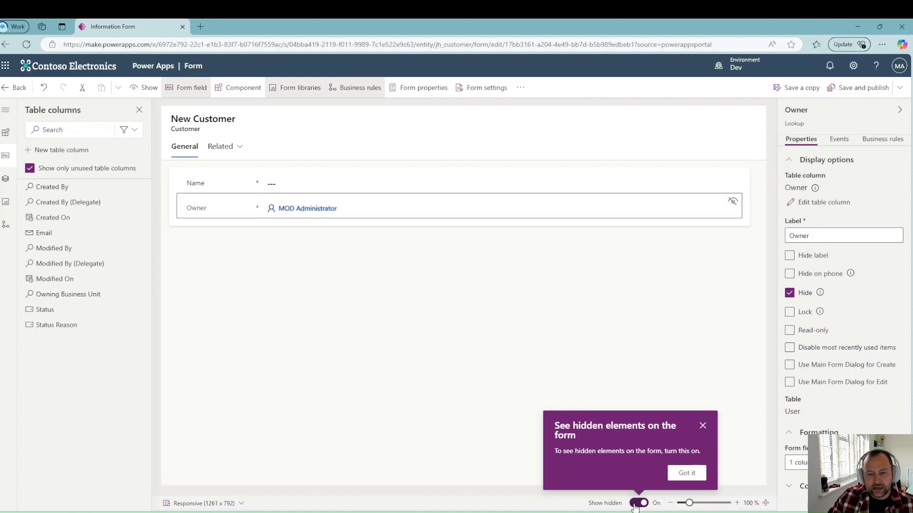
{"action": "left_click", "coordinate": [638, 503]}
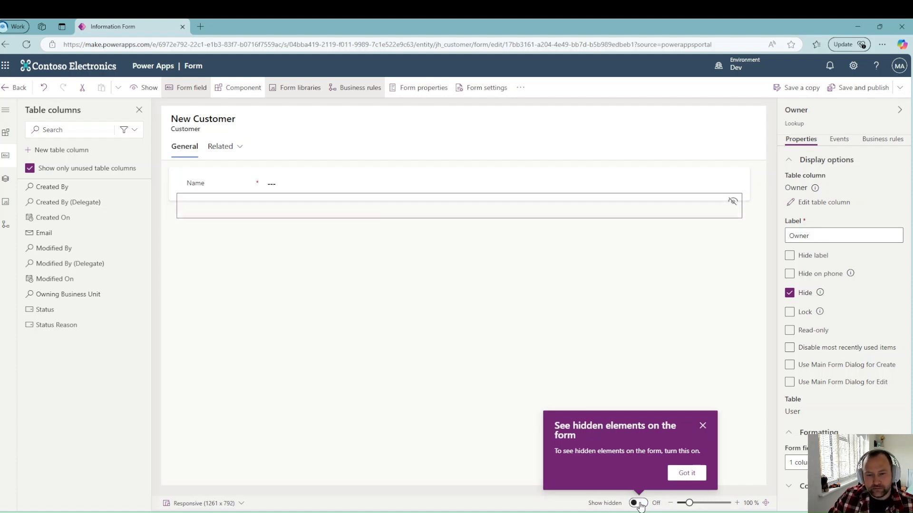
{"action": "left_click", "coordinate": [658, 331]}
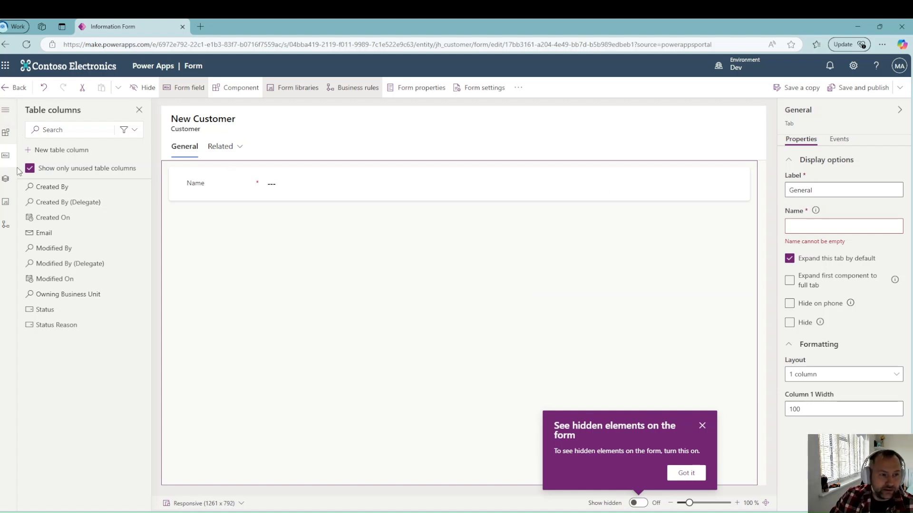
{"action": "left_click", "coordinate": [6, 179]}
Step: Change the Information form's display name to 'Customer Main Form'
{"action": "left_click", "coordinate": [45, 150]}
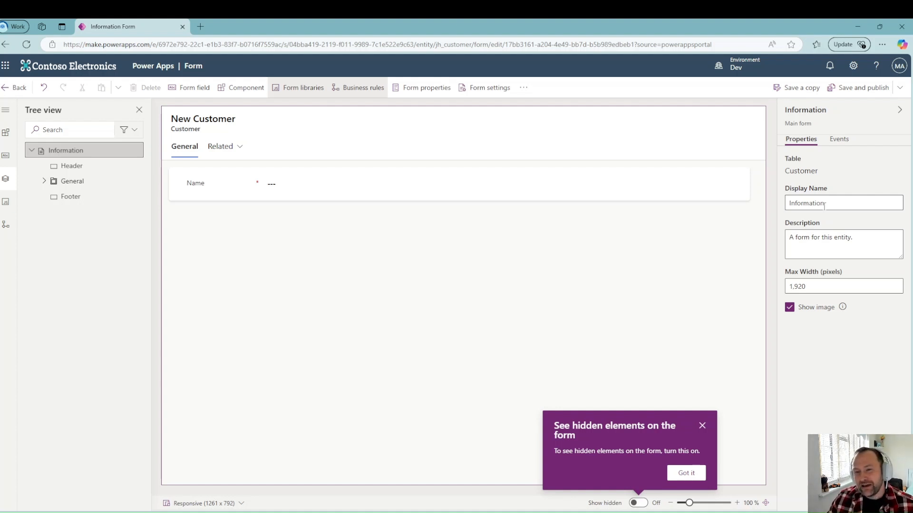
{"action": "double_click", "coordinate": [814, 201]}
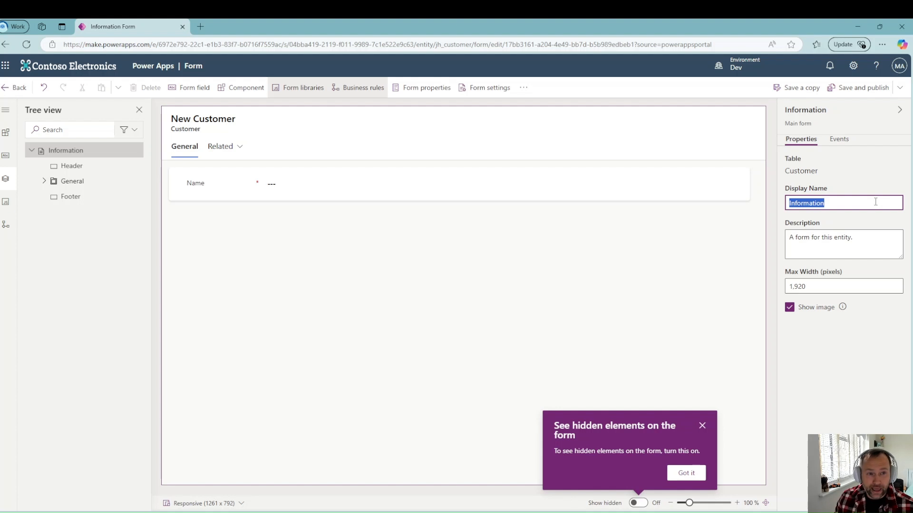
{"action": "type", "text": "Customer "}
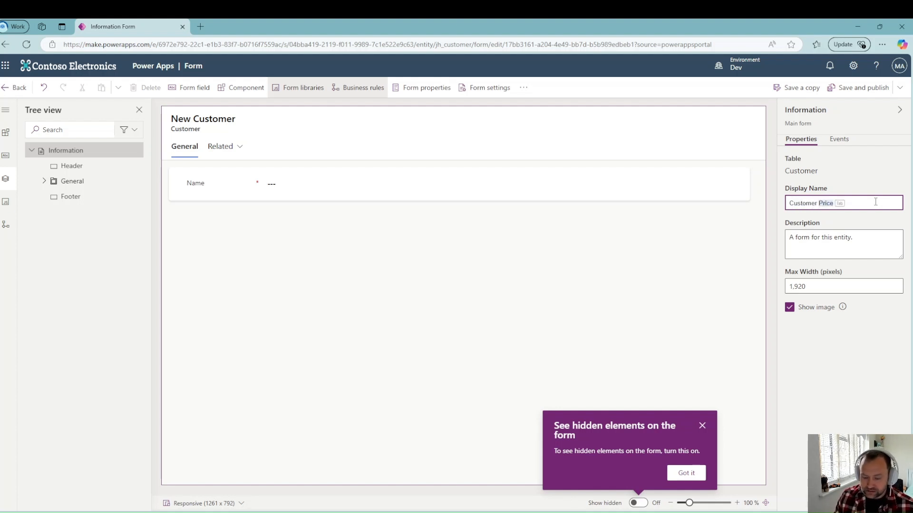
{"action": "type", "text": "Main Form"}
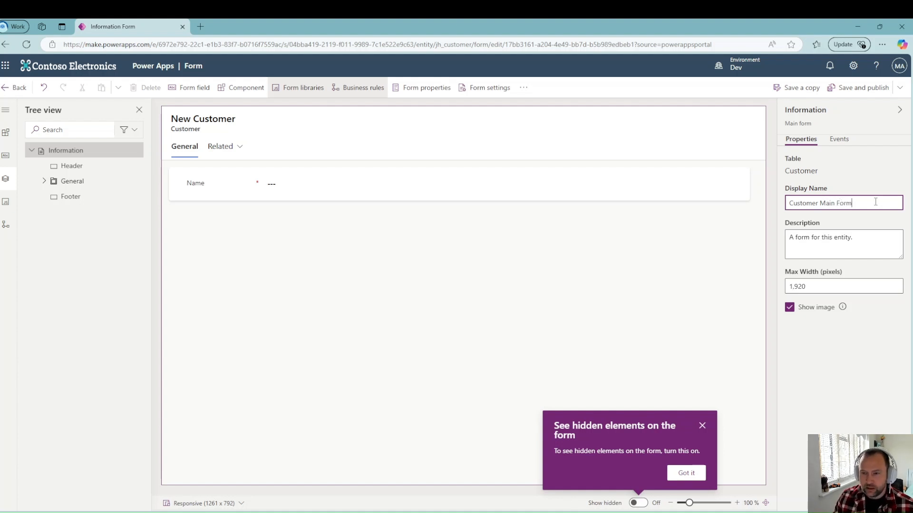
{"action": "left_click", "coordinate": [862, 224]}
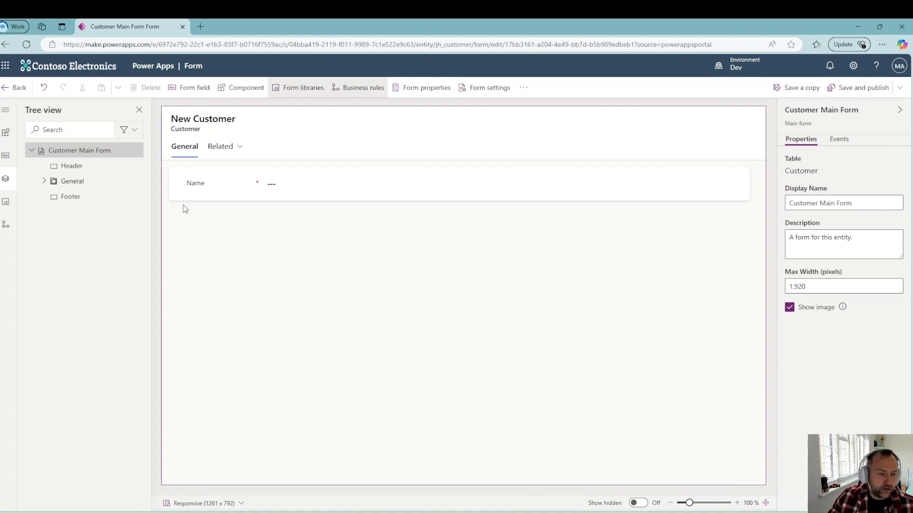
{"action": "left_click", "coordinate": [6, 138]}
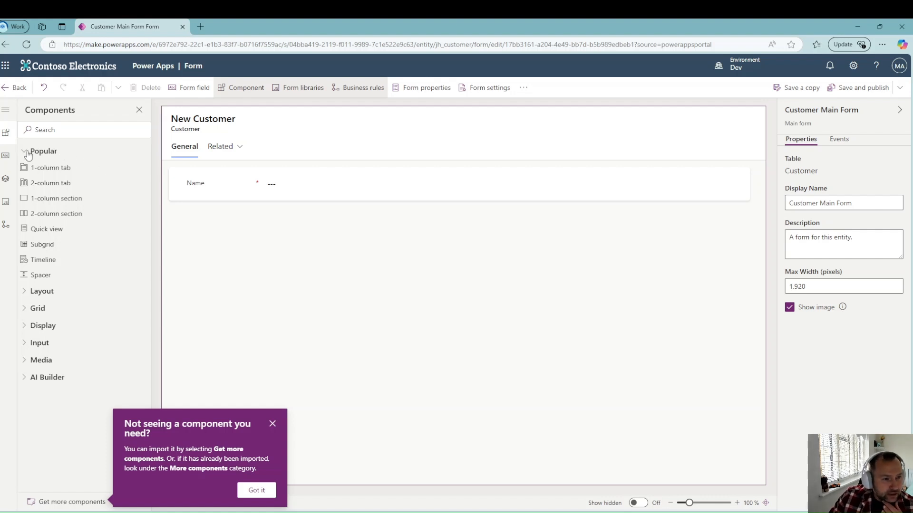
Step: Add a one-column tab labelled 'Vehicles' beside General and select its New Section
{"action": "left_click", "coordinate": [225, 149]}
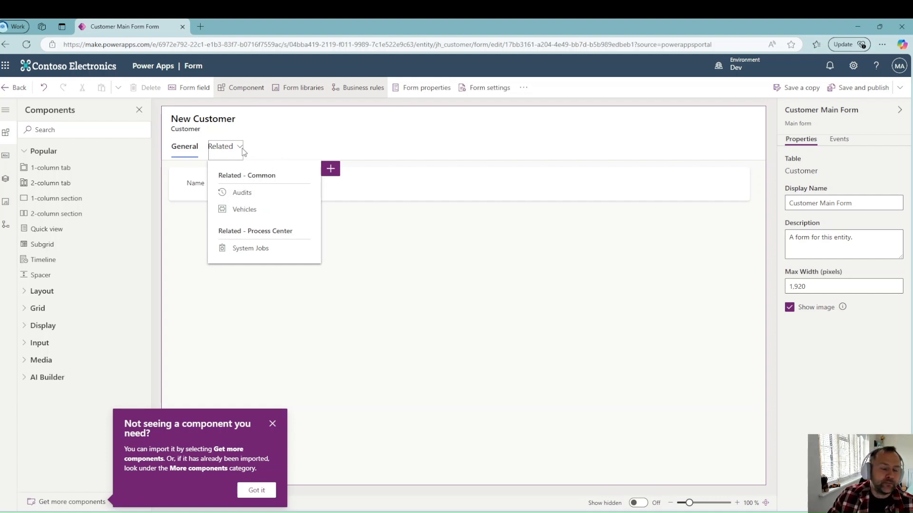
{"action": "left_click", "coordinate": [6, 136]}
{"action": "left_click", "coordinate": [6, 137]}
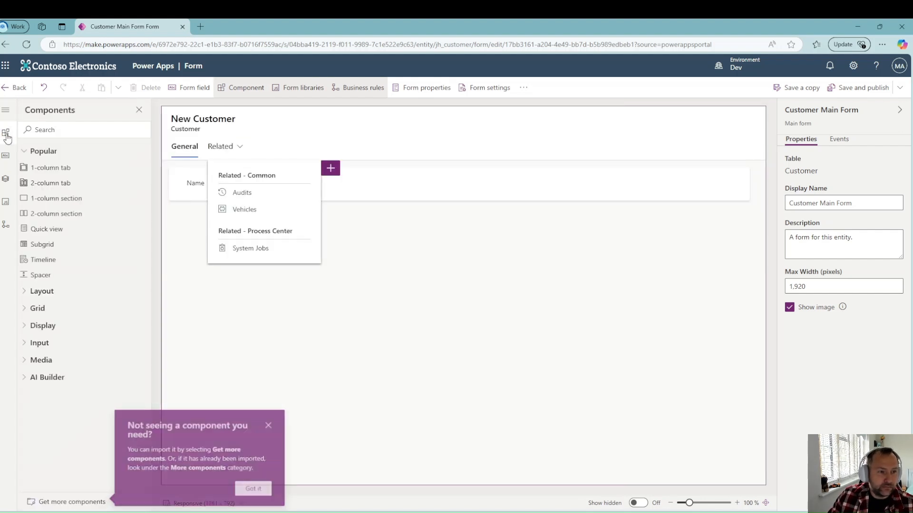
{"action": "left_click", "coordinate": [61, 169]}
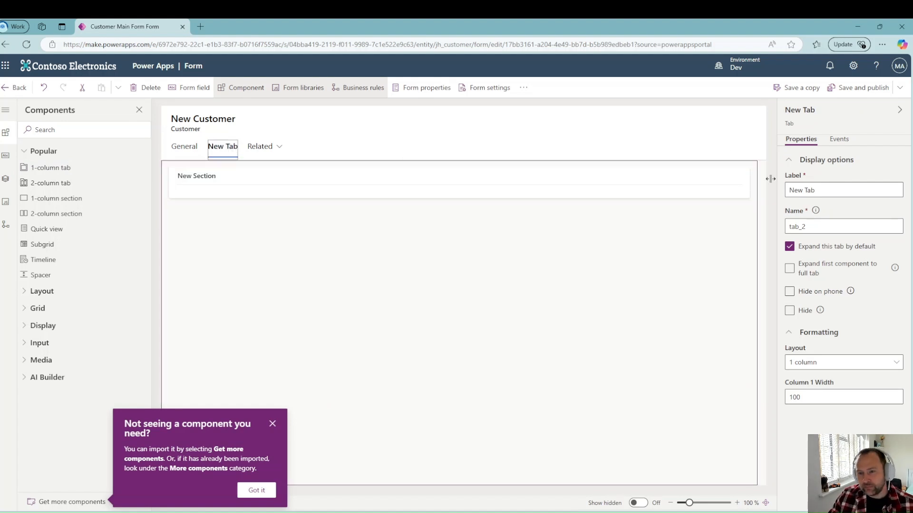
{"action": "left_click_drag", "start_coordinate": [817, 189], "coordinate": [779, 192]}
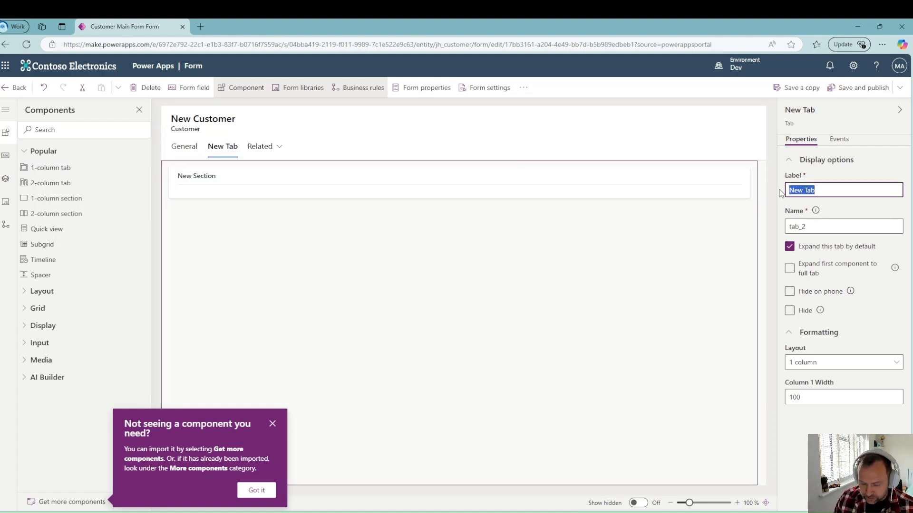
{"action": "type", "text": "Vehicles"}
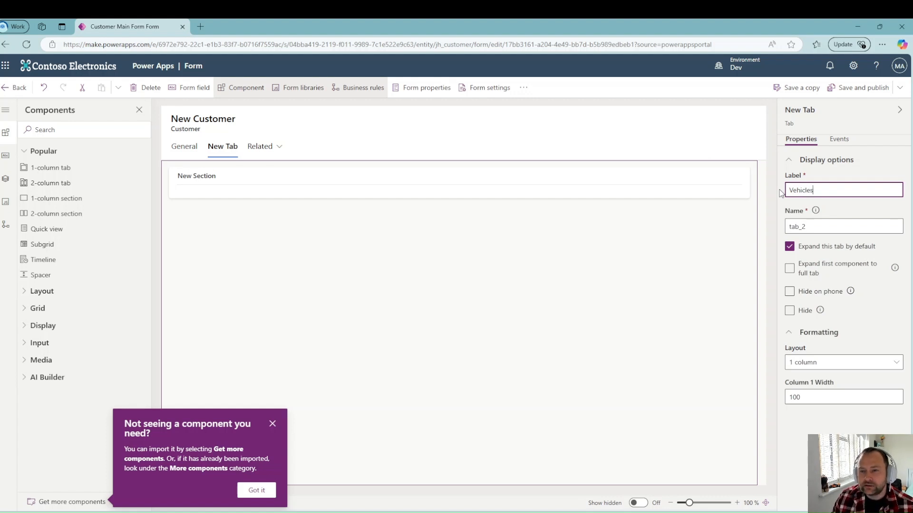
{"action": "left_click", "coordinate": [850, 203]}
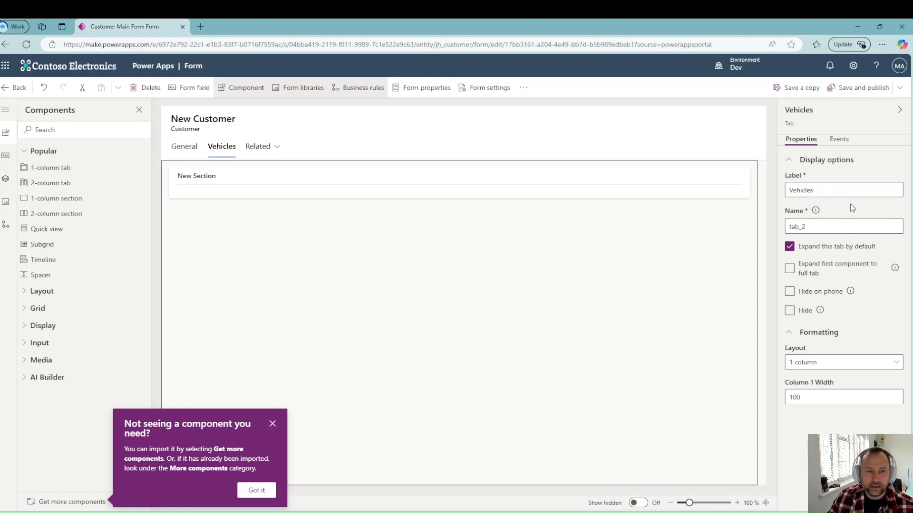
{"action": "left_click", "coordinate": [299, 195]}
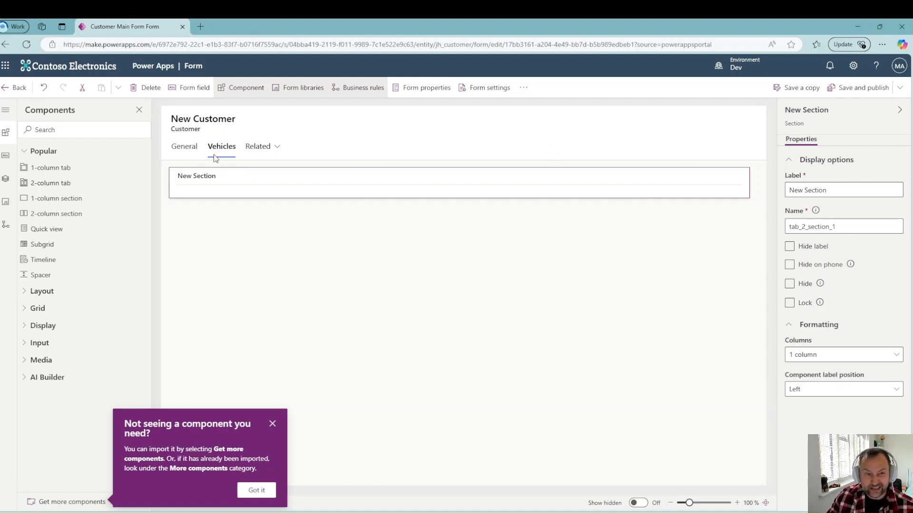
{"action": "left_click", "coordinate": [790, 247]}
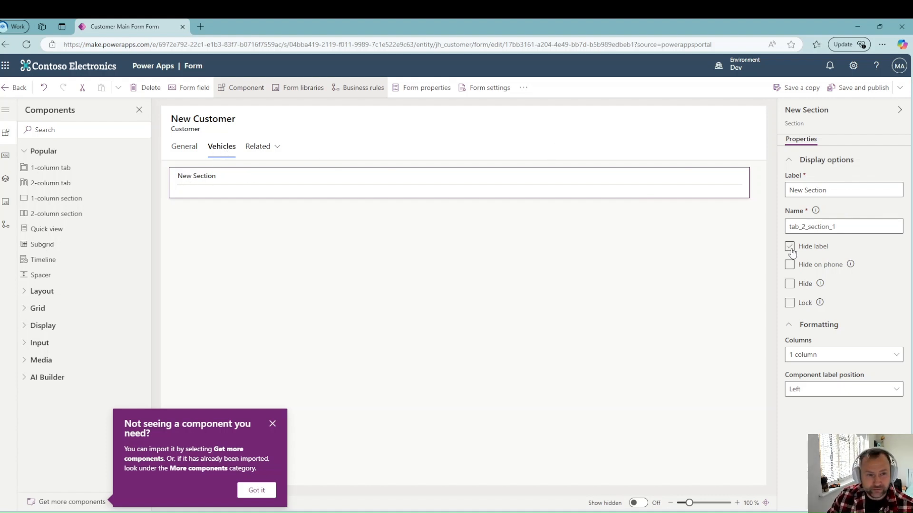
Step: Hide the label of the section in the Vehicles tab
{"action": "left_click", "coordinate": [790, 247]}
{"action": "left_click", "coordinate": [790, 284]}
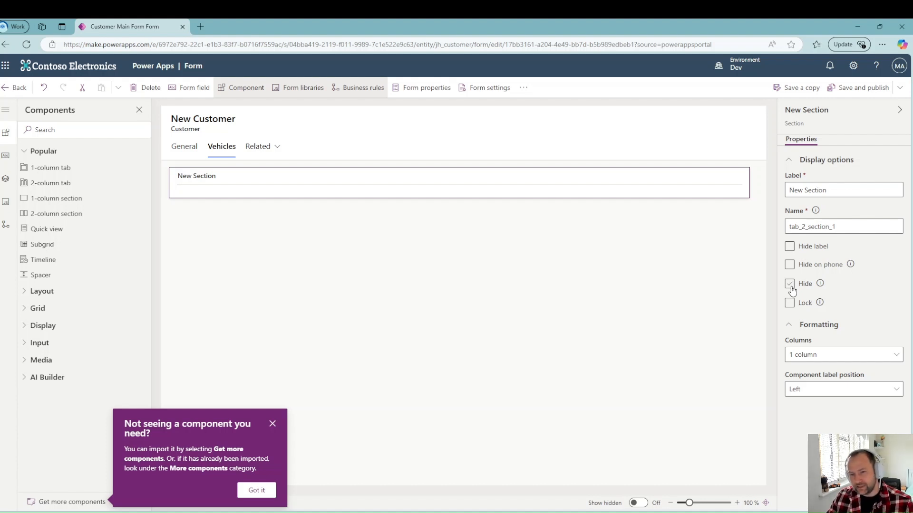
{"action": "left_click", "coordinate": [790, 286]}
{"action": "left_click", "coordinate": [790, 248]}
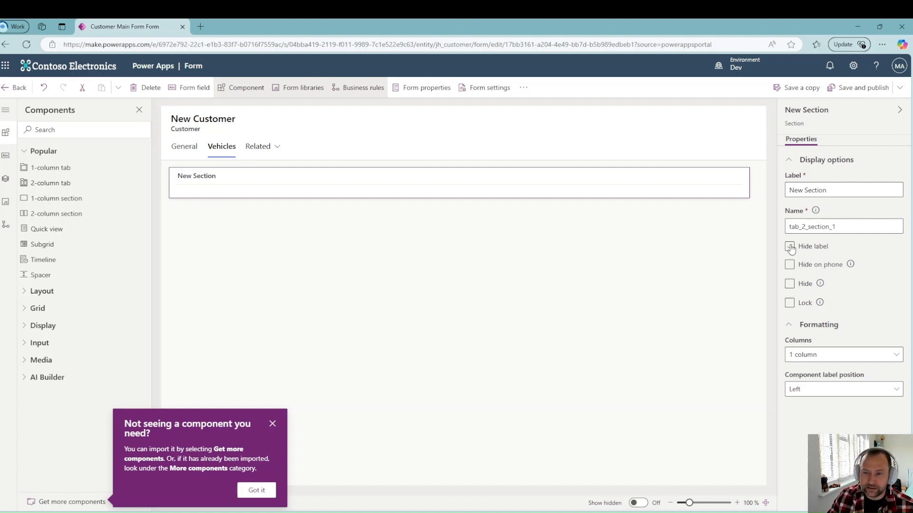
{"action": "left_click", "coordinate": [790, 248]}
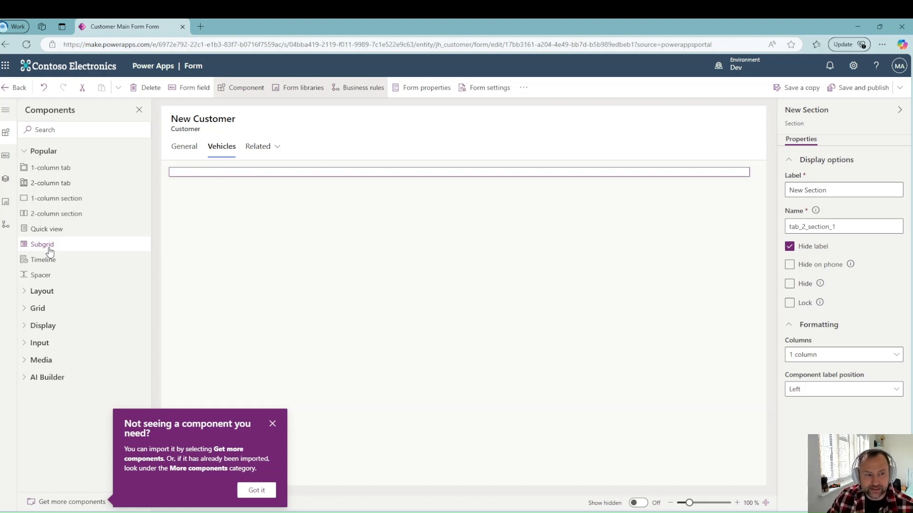
Step: Add a Vehicles (Customer) subgrid using the Active Vehicles view, with its label hidden
{"action": "left_click", "coordinate": [50, 251]}
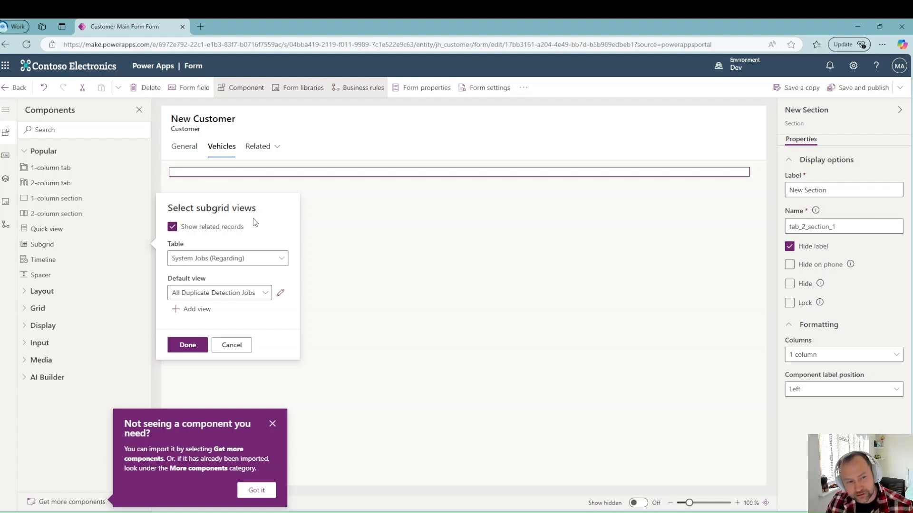
{"action": "left_click", "coordinate": [288, 263]}
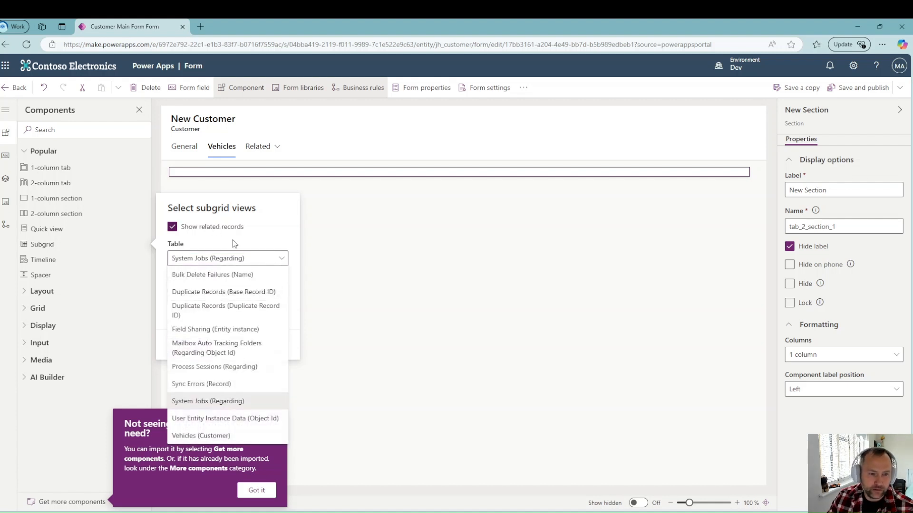
{"action": "left_click", "coordinate": [223, 435]}
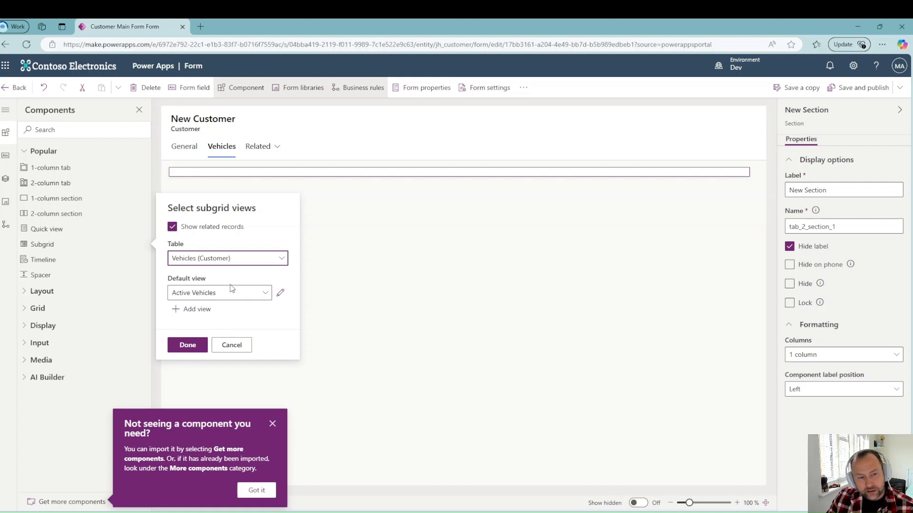
{"action": "left_click", "coordinate": [266, 294]}
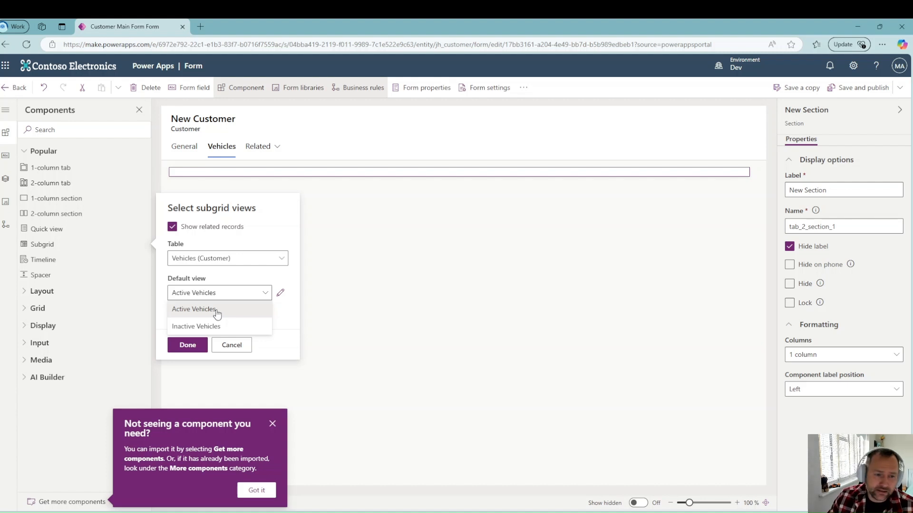
{"action": "left_click", "coordinate": [217, 314]}
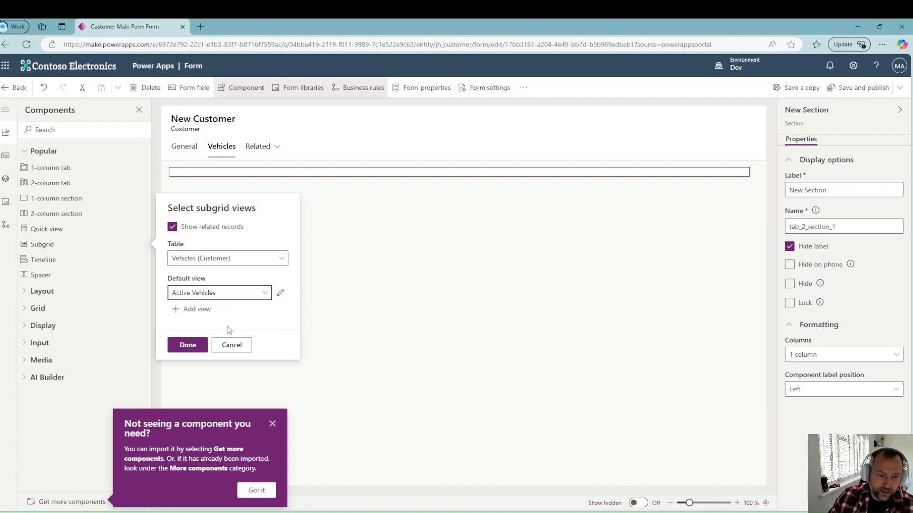
{"action": "left_click", "coordinate": [188, 346]}
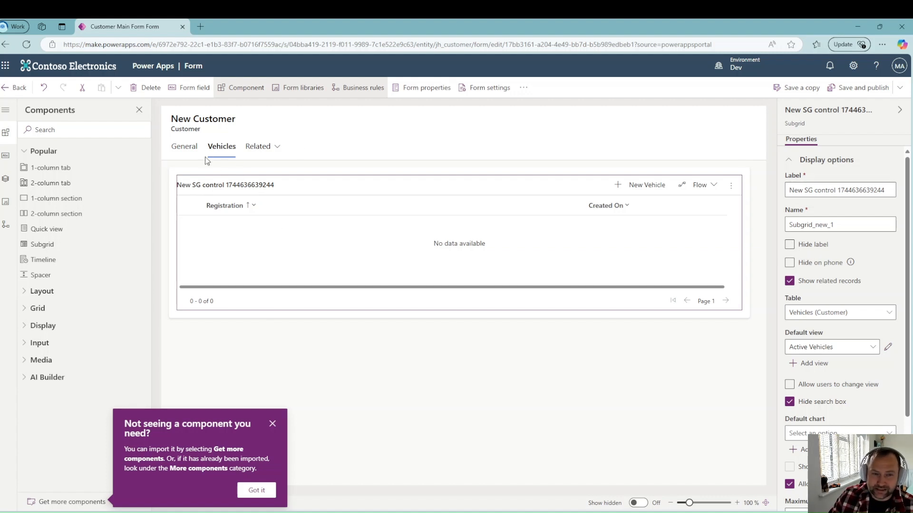
{"action": "left_click", "coordinate": [789, 244]}
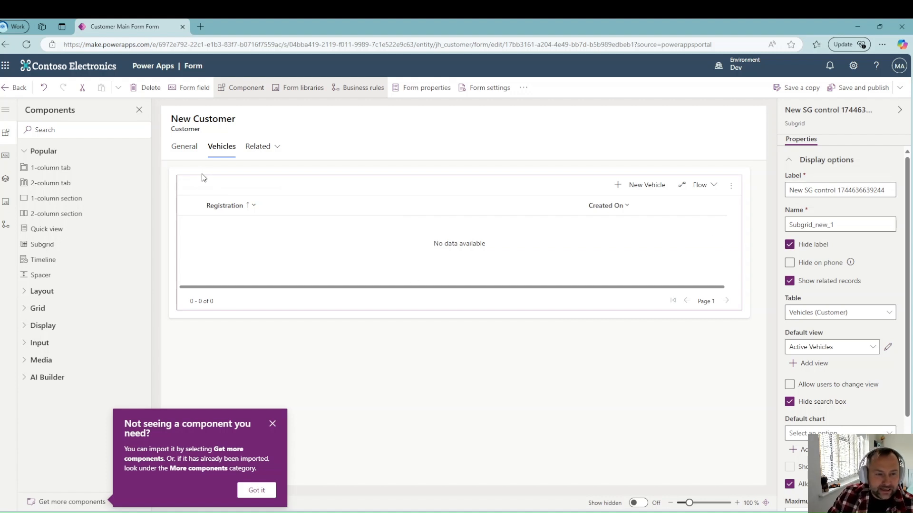
{"action": "left_click", "coordinate": [189, 149]}
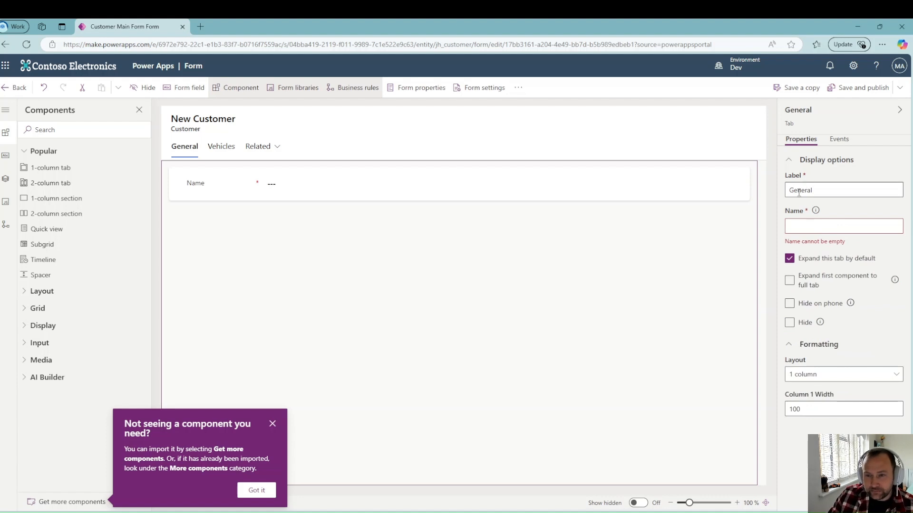
Step: Relabel the General tab 'Customer Details' and enter its name customerDetailsTab
{"action": "left_click_drag", "start_coordinate": [819, 189], "coordinate": [772, 189]}
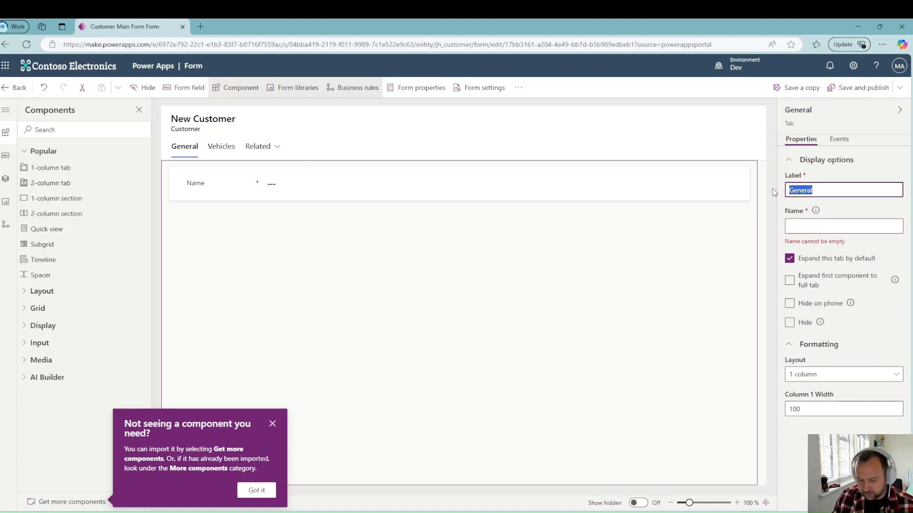
{"action": "key", "text": "BackSpace"}
{"action": "type", "text": "Customer Details"}
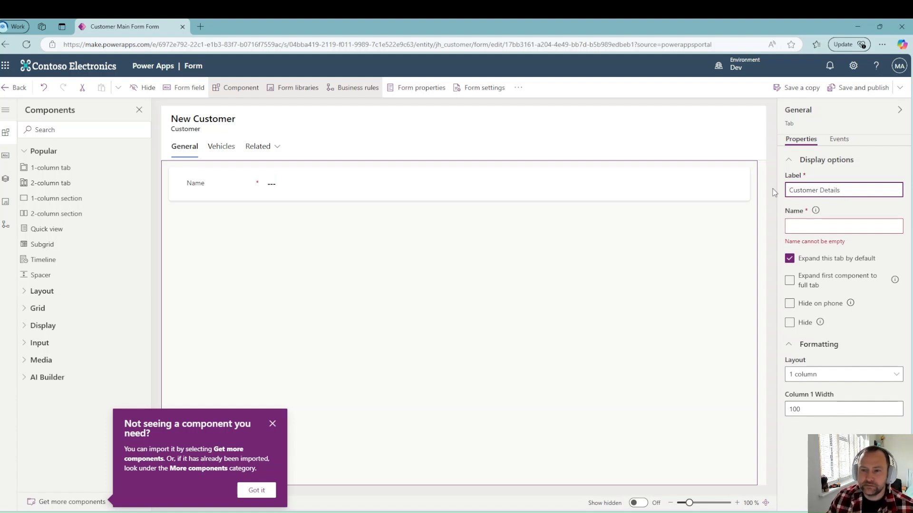
{"action": "double_click", "coordinate": [856, 209]}
{"action": "left_click", "coordinate": [813, 227]}
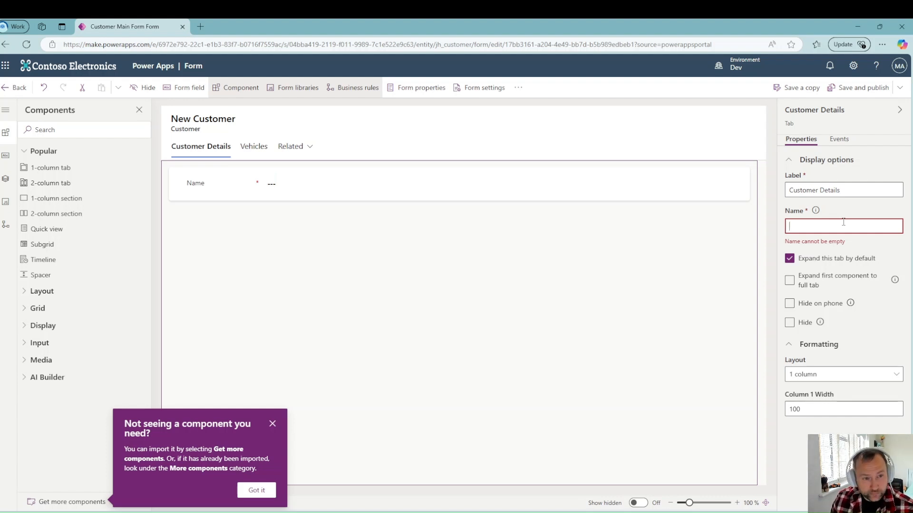
{"action": "type", "text": "cu"}
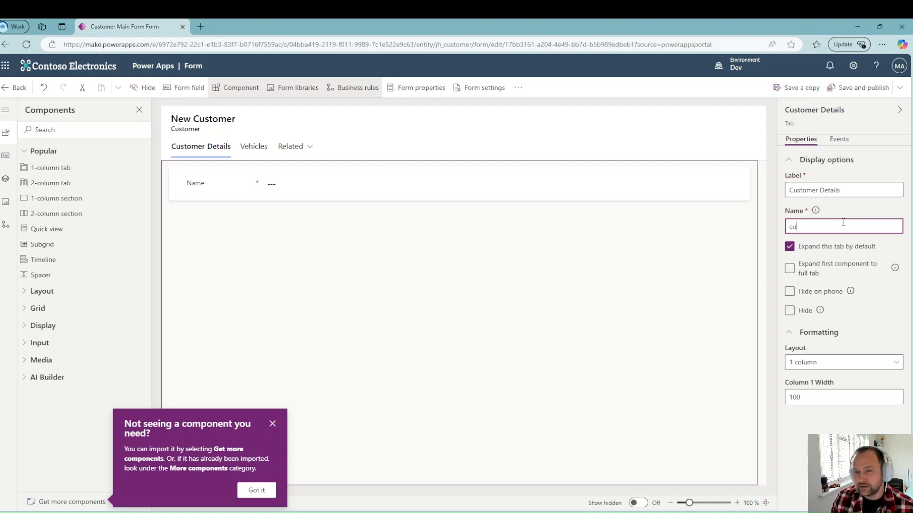
{"action": "type", "text": "stomerDe"}
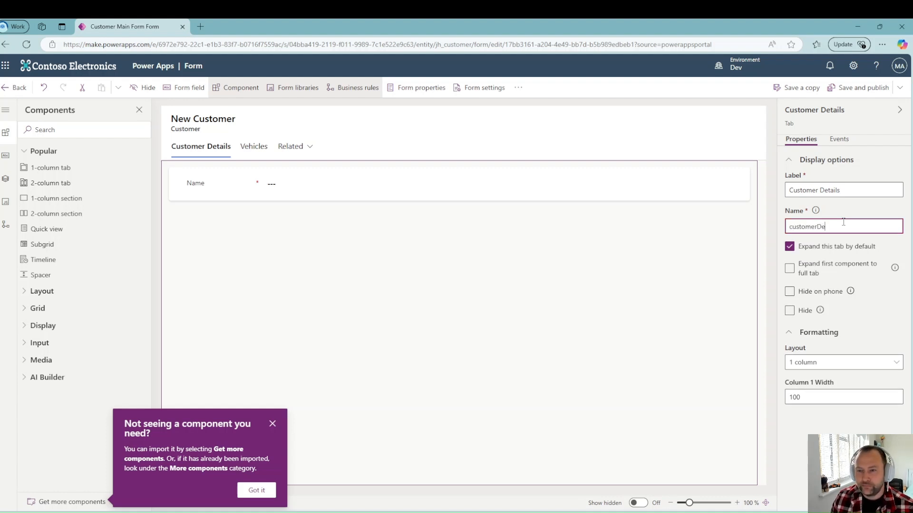
{"action": "type", "text": "tailsTa"}
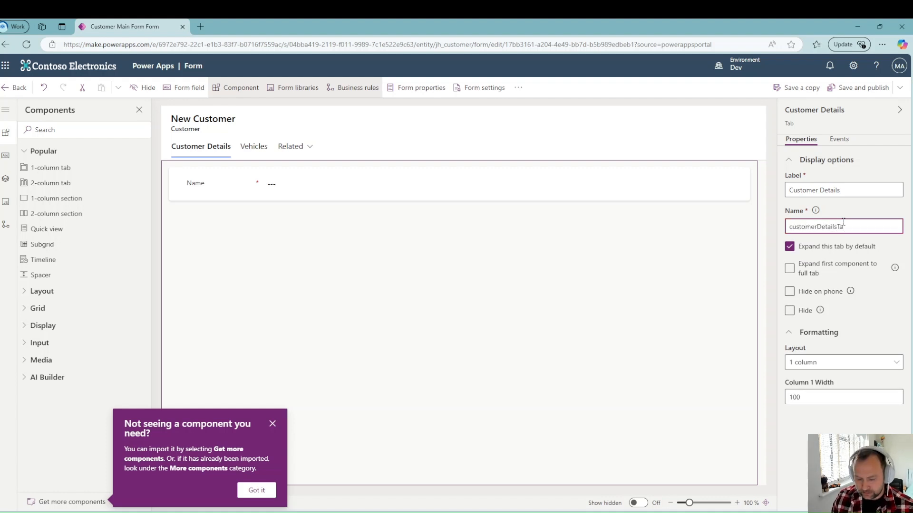
{"action": "type", "text": "ab"}
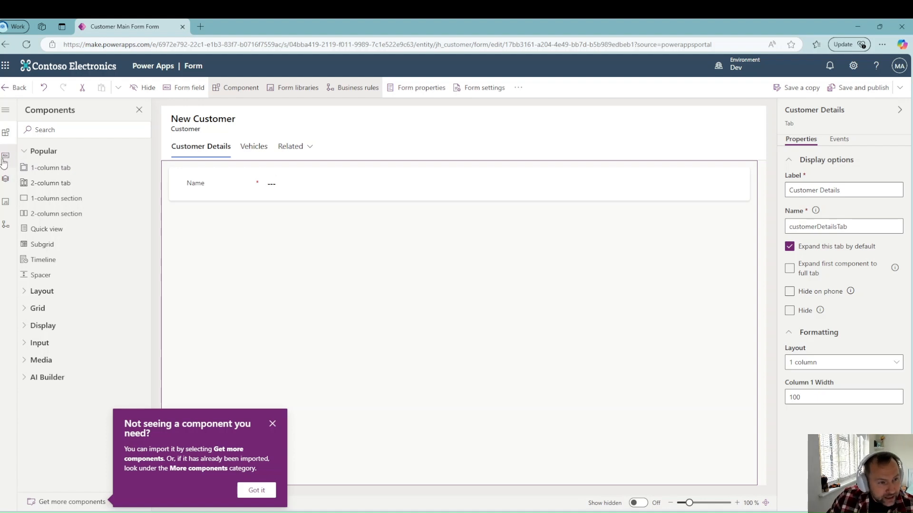
Step: Drag the unused Email column onto the Customer Details tab below Name
{"action": "left_click", "coordinate": [5, 158]}
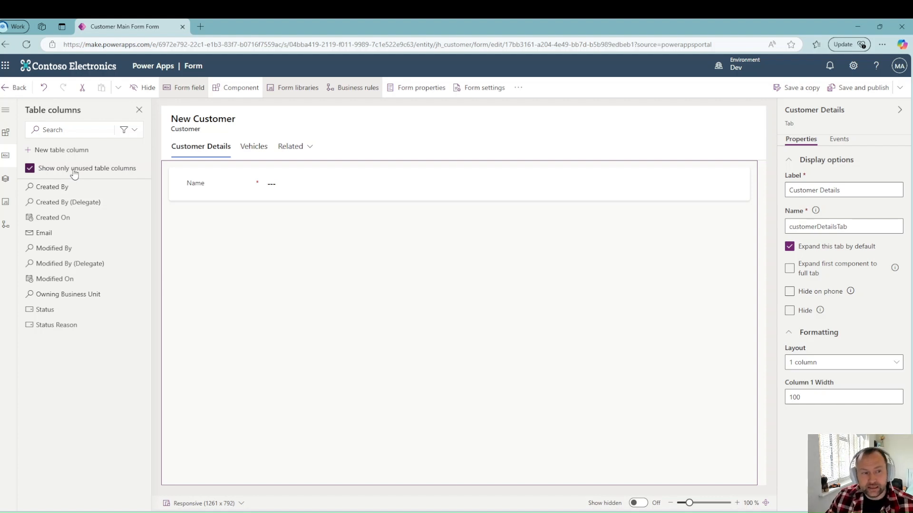
{"action": "left_click", "coordinate": [30, 169]}
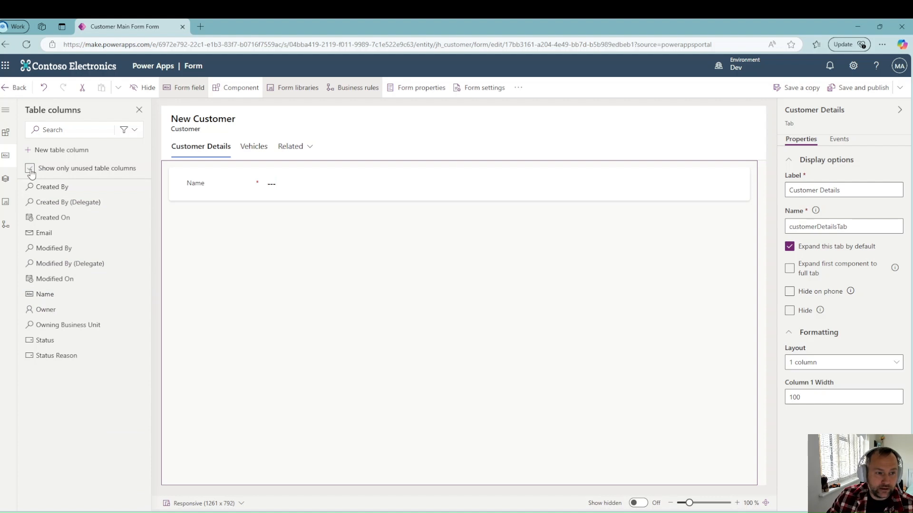
{"action": "left_click", "coordinate": [30, 169]}
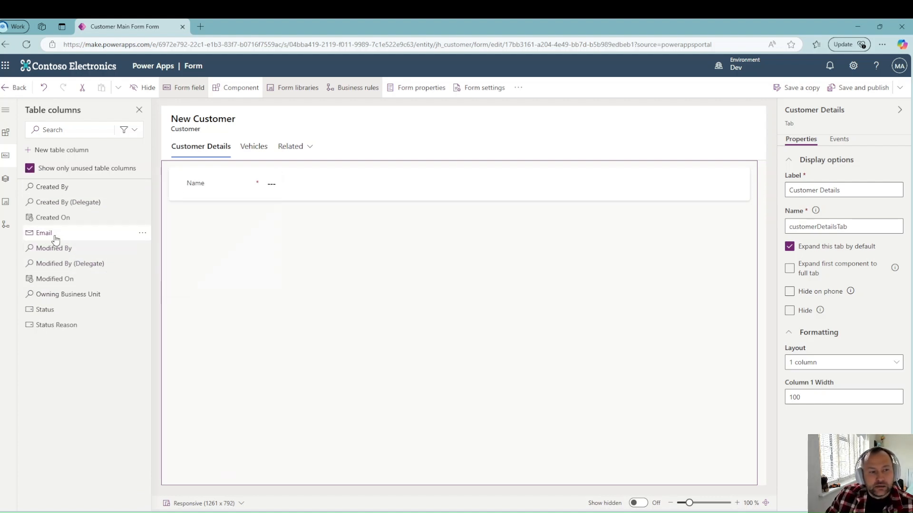
{"action": "left_click_drag", "start_coordinate": [57, 238], "coordinate": [195, 193]}
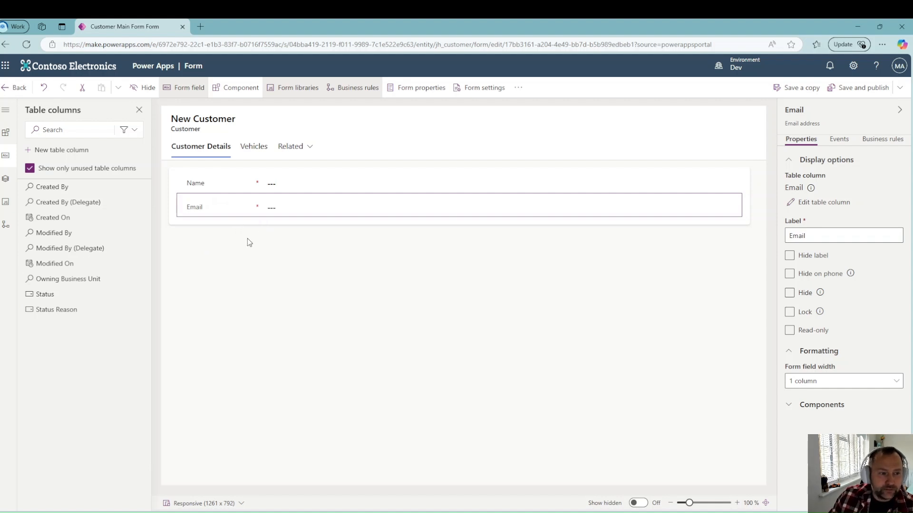
{"action": "left_click", "coordinate": [6, 132]}
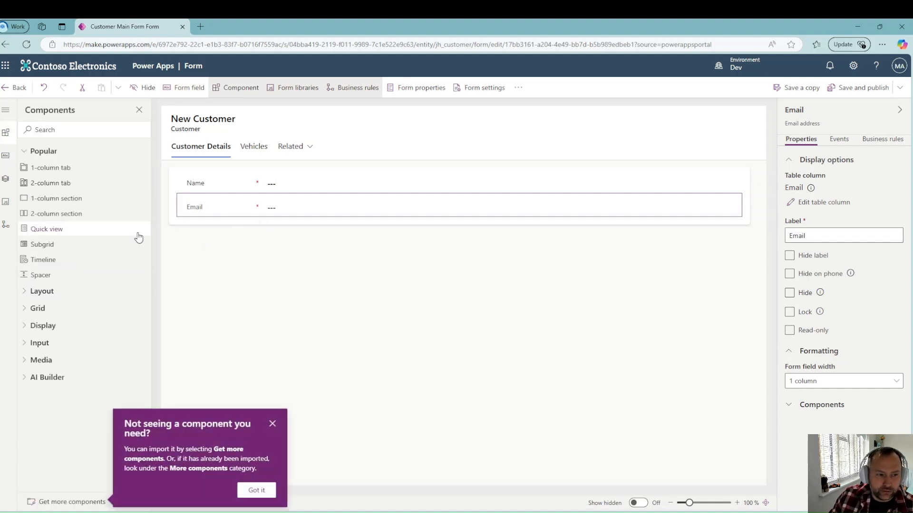
Step: Change the Customer Details tab layout to two columns
{"action": "left_click", "coordinate": [340, 279]}
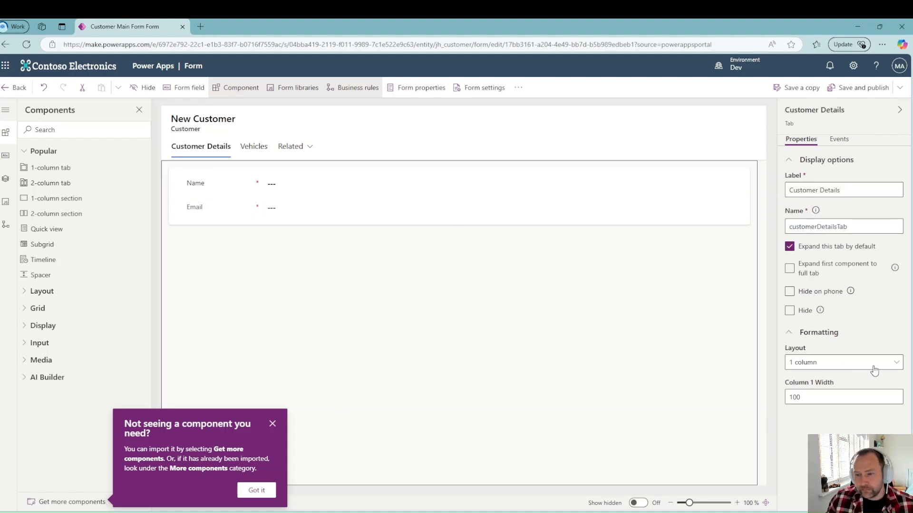
{"action": "left_click", "coordinate": [898, 364]}
{"action": "left_click", "coordinate": [876, 397]}
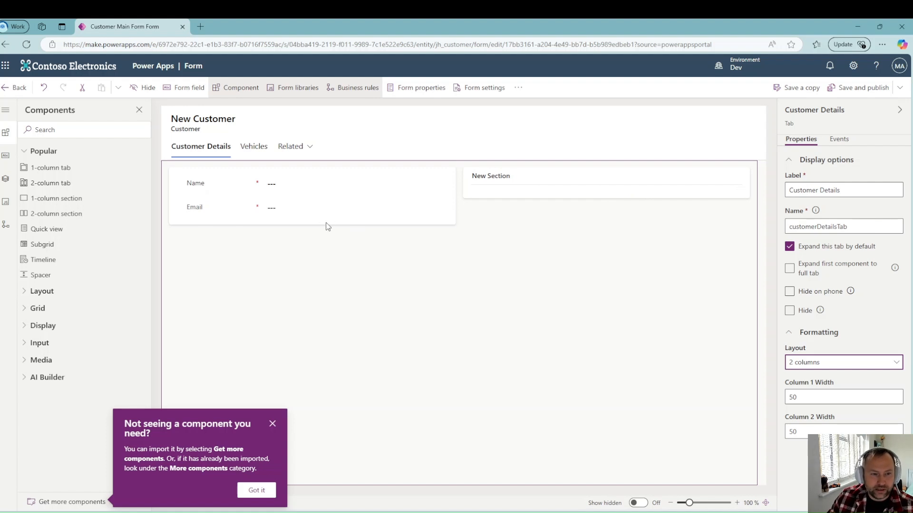
Step: Name the new right-hand section Contact and move the Email field into it
{"action": "left_click", "coordinate": [213, 187]}
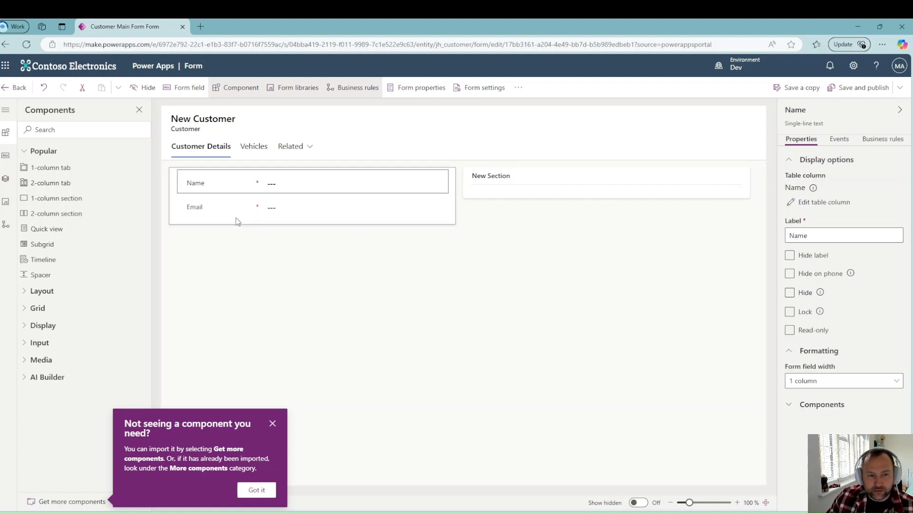
{"action": "left_click", "coordinate": [236, 218]}
{"action": "left_click", "coordinate": [513, 185]}
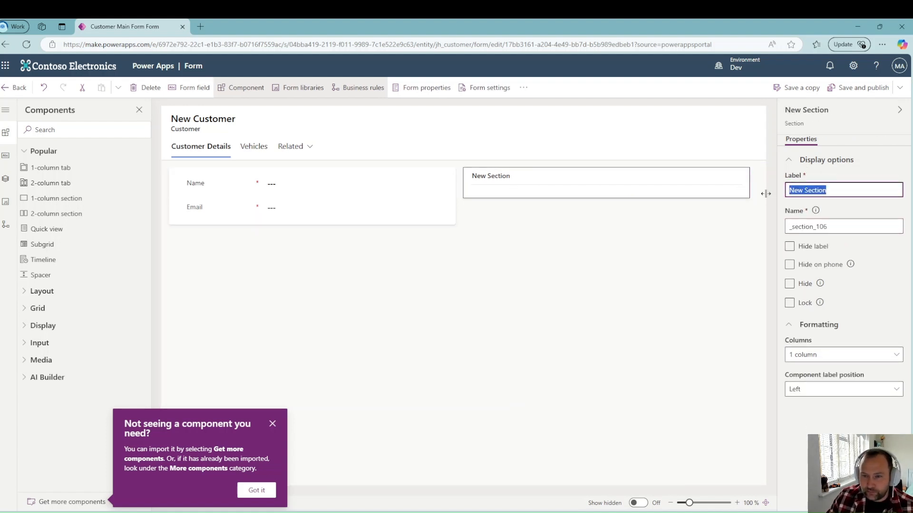
{"action": "type", "text": "#c"}
{"action": "type", "text": "Contact"}
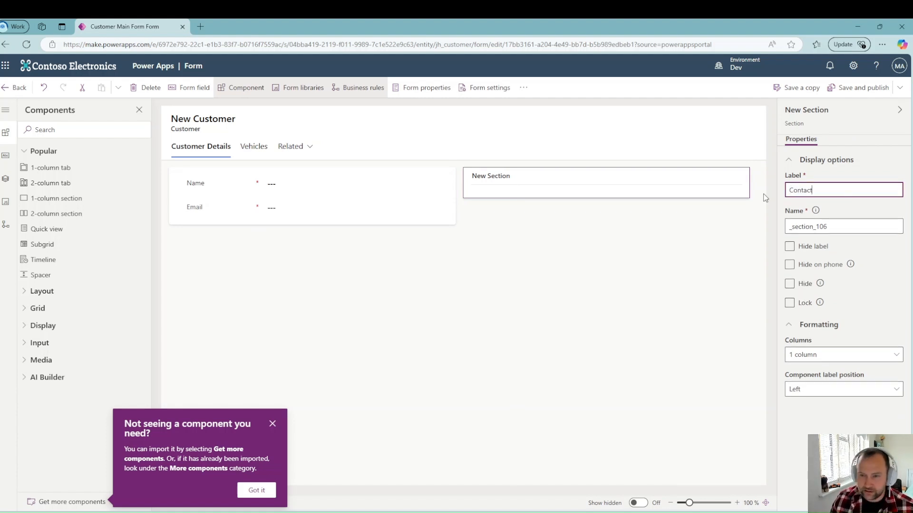
{"action": "left_click_drag", "start_coordinate": [176, 219], "coordinate": [470, 186]}
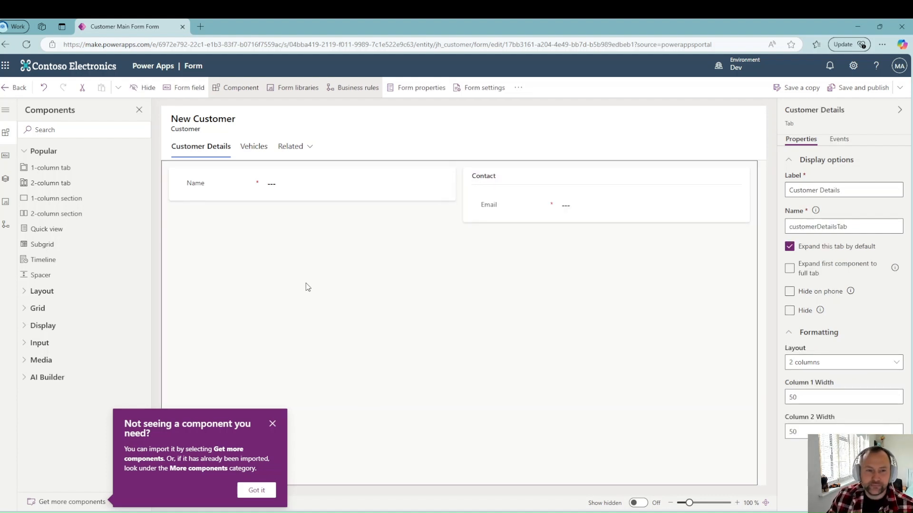
{"action": "left_click", "coordinate": [504, 219]}
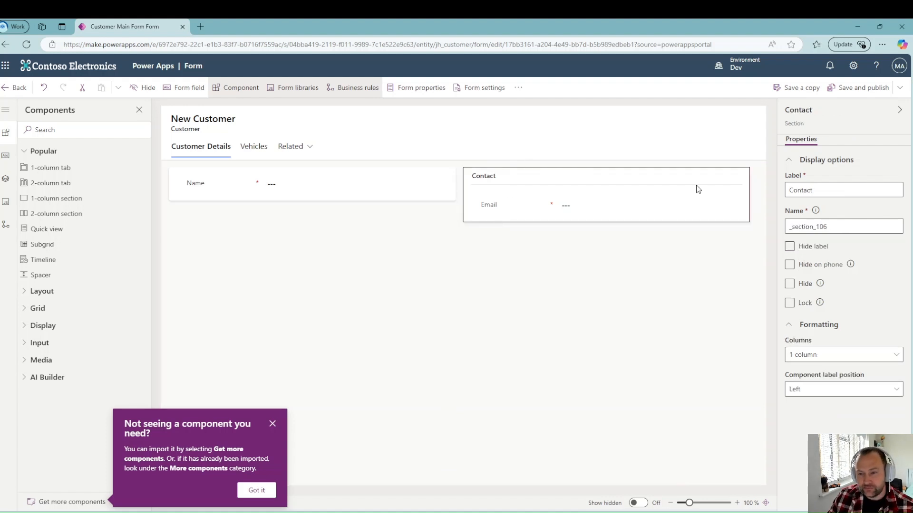
{"action": "left_click", "coordinate": [877, 356]}
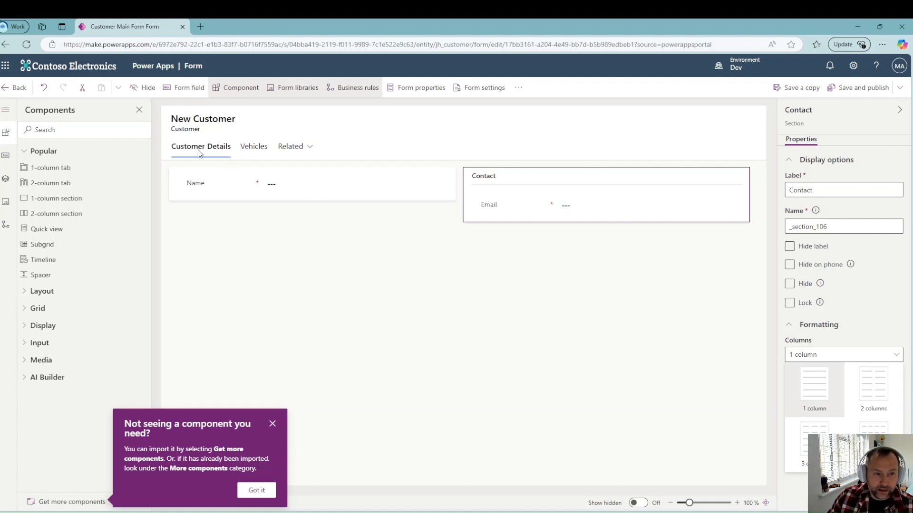
{"action": "left_click", "coordinate": [259, 151]}
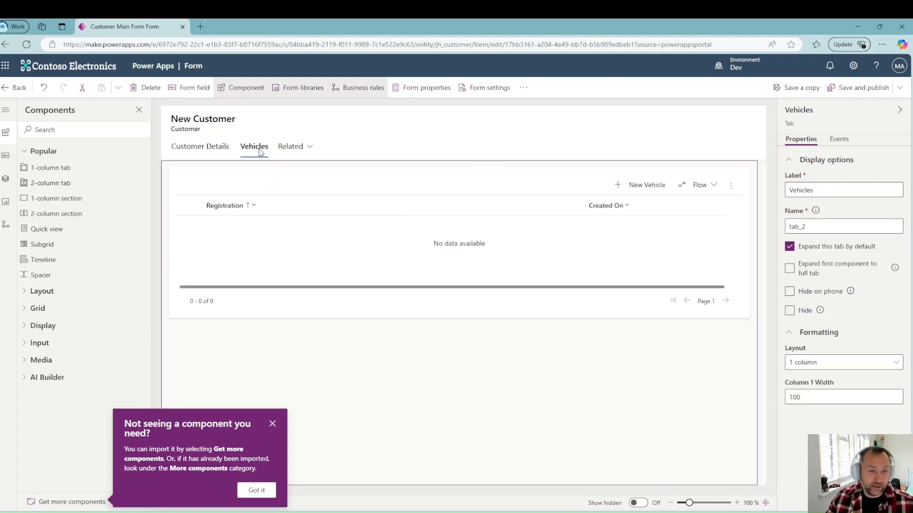
Step: Add a one-column tab after Vehicles labelled Work Orders, named workorderstab, with its section label hidden
{"action": "left_click", "coordinate": [6, 179]}
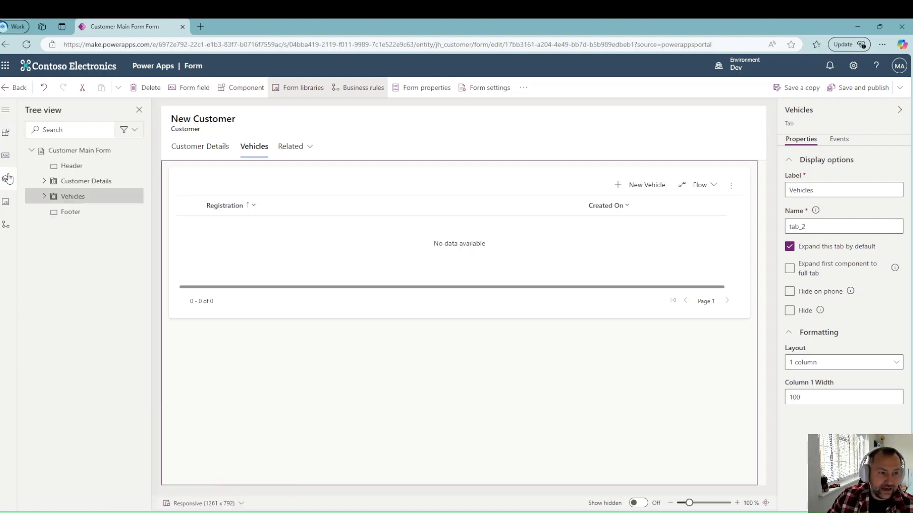
{"action": "left_click", "coordinate": [4, 136]}
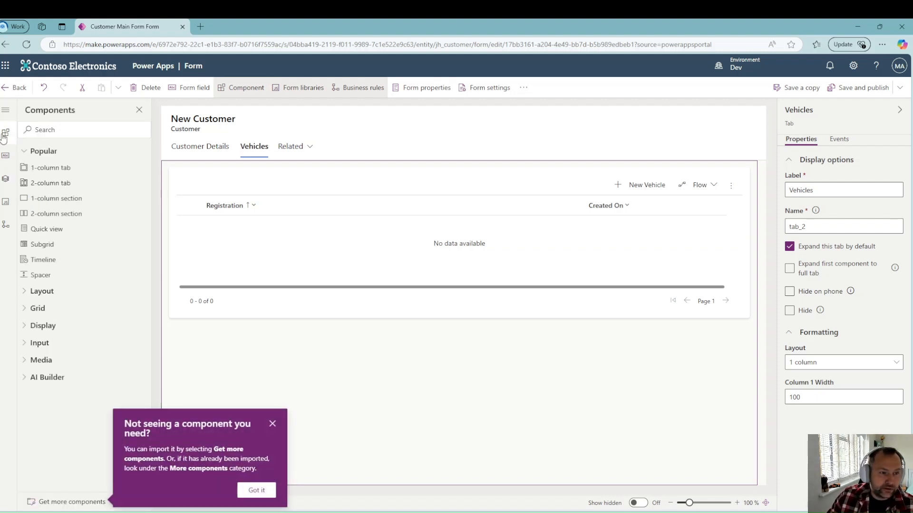
{"action": "left_click", "coordinate": [57, 168]}
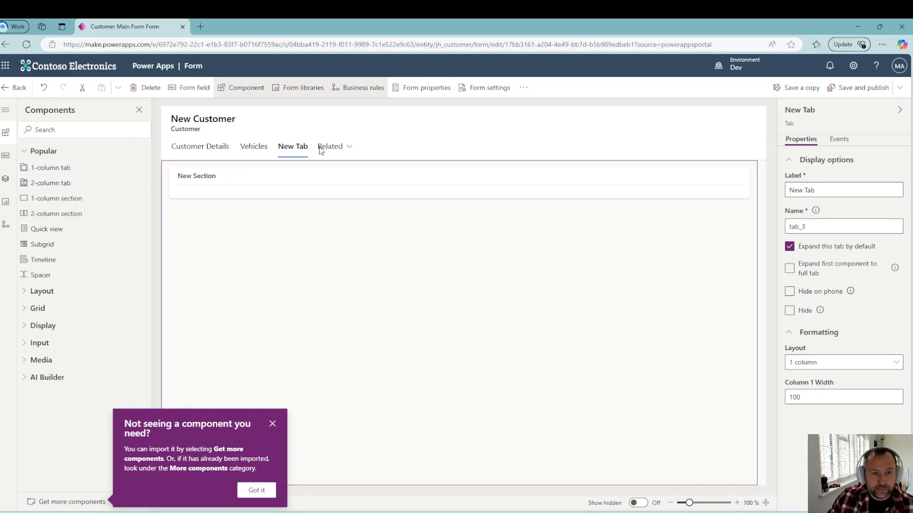
{"action": "triple_click", "coordinate": [849, 189]}
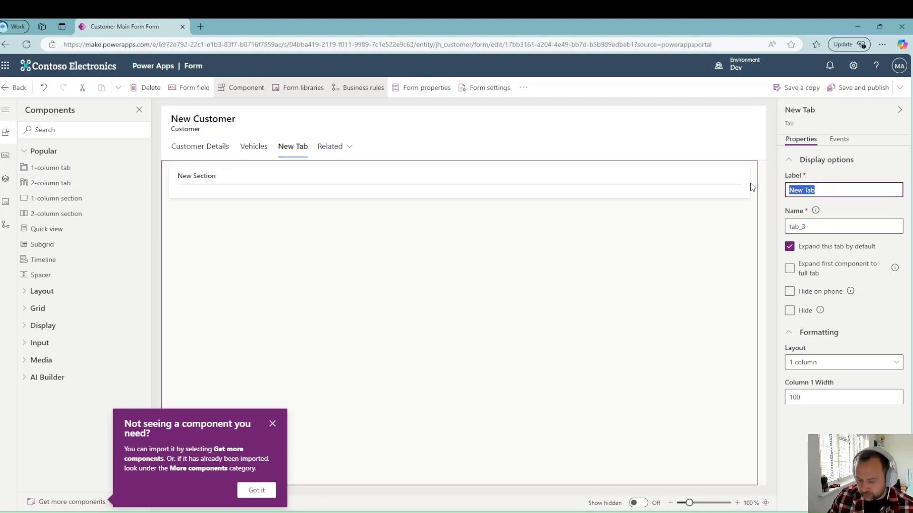
{"action": "type", "text": "Work "}
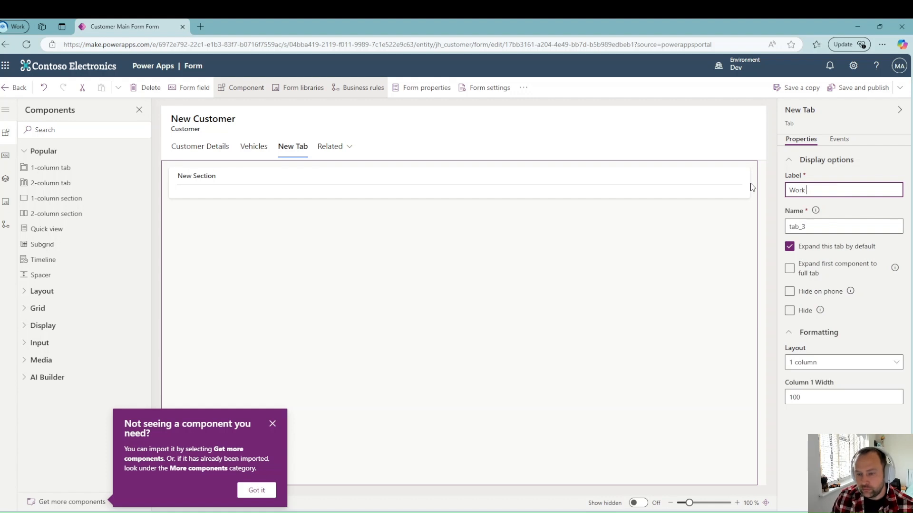
{"action": "type", "text": "Orders"}
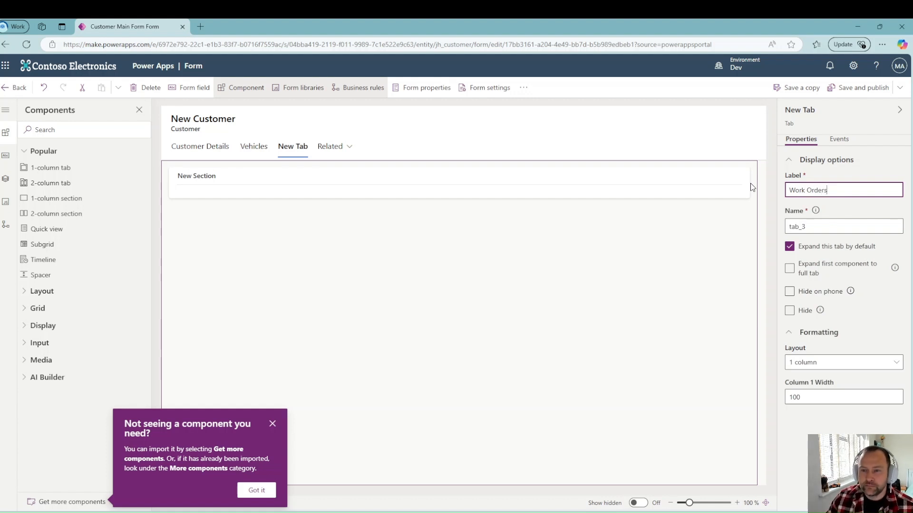
{"action": "key", "text": "Tab"}
{"action": "key", "text": "Tab"}
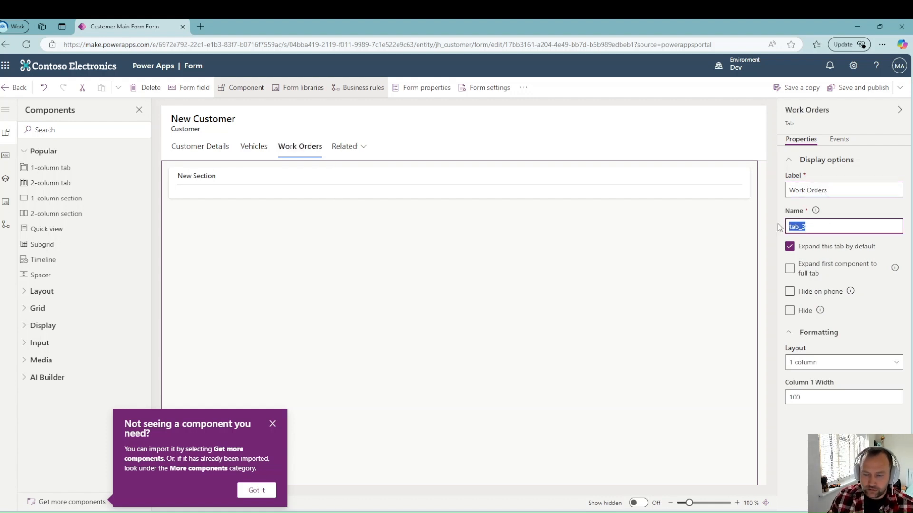
{"action": "type", "text": "workorder"}
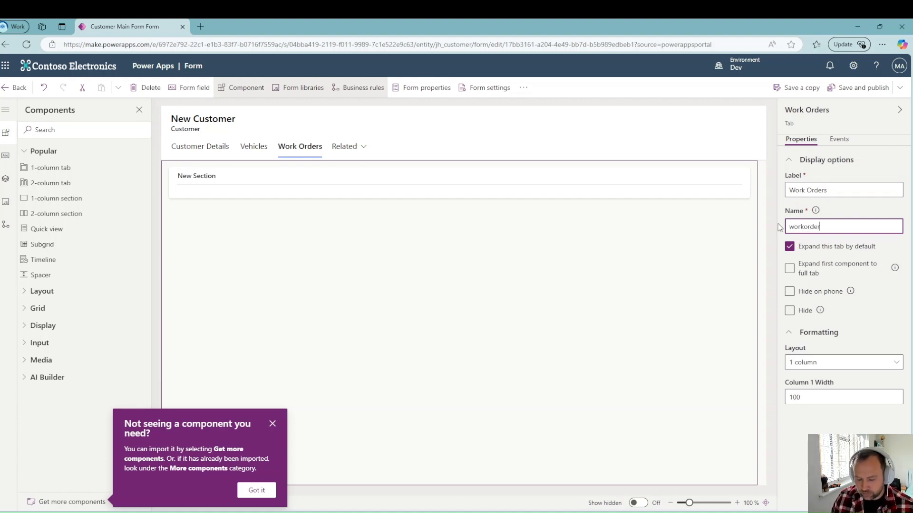
{"action": "type", "text": "stab"}
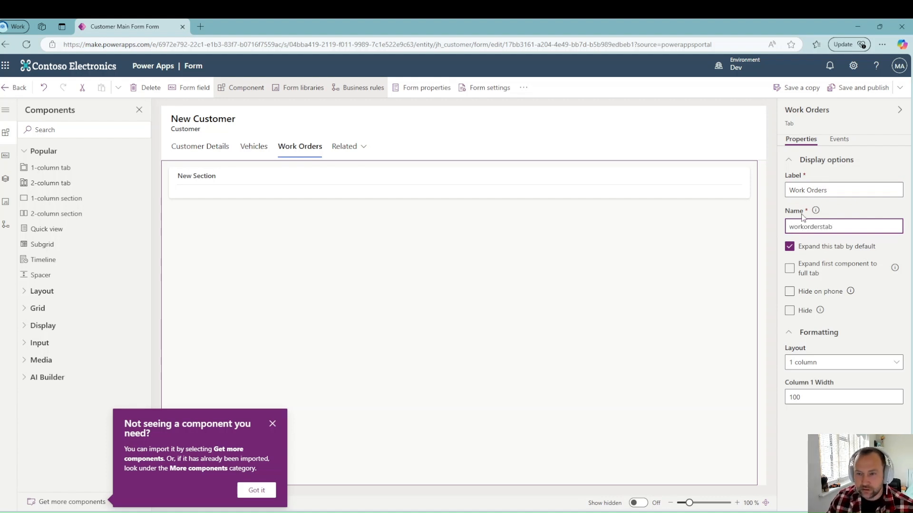
{"action": "left_click", "coordinate": [837, 207]}
{"action": "left_click", "coordinate": [217, 195]}
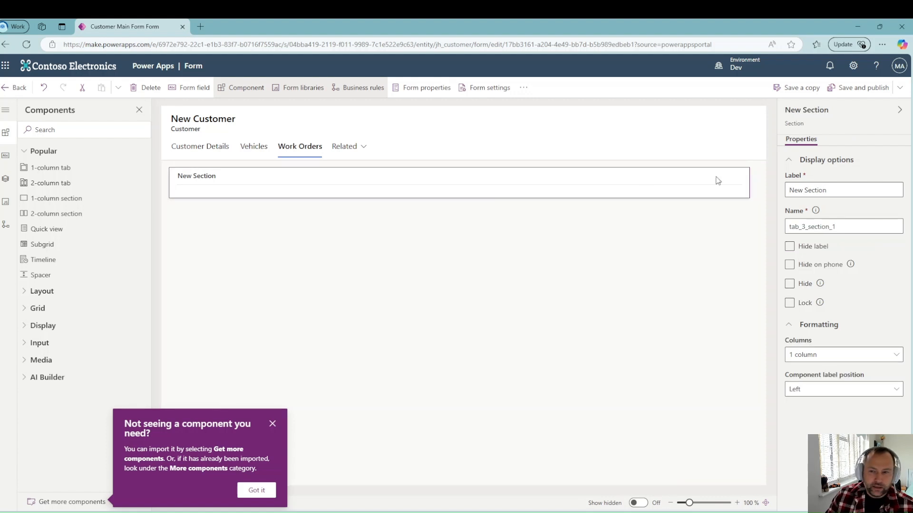
{"action": "left_click", "coordinate": [790, 246]}
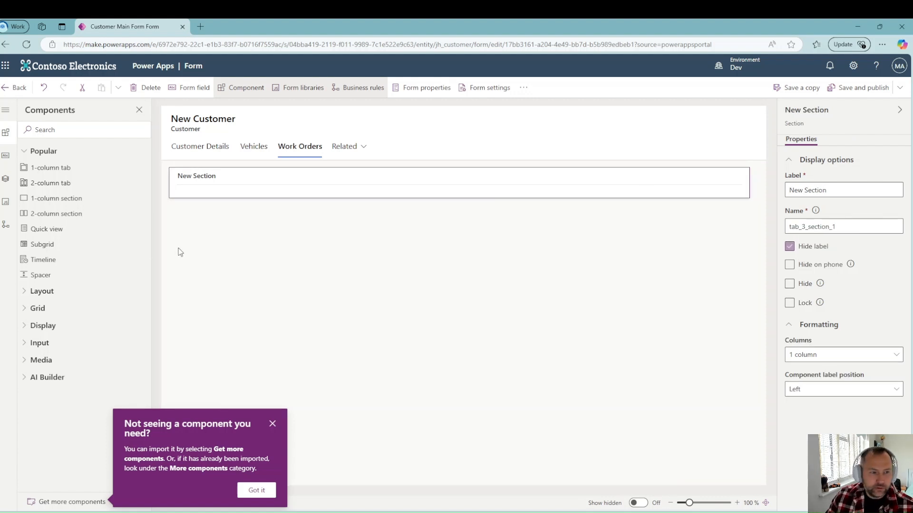
{"action": "left_click", "coordinate": [40, 244]}
{"action": "left_click", "coordinate": [217, 257]}
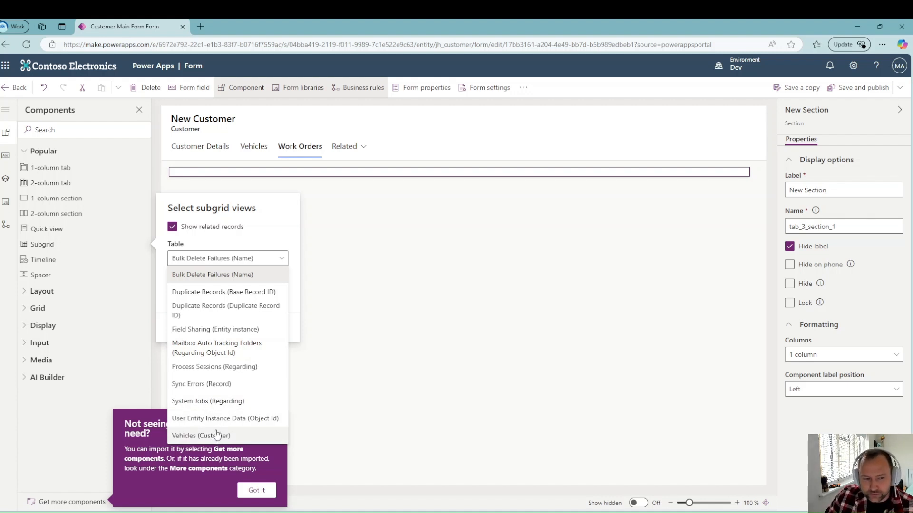
{"action": "left_click", "coordinate": [348, 226]}
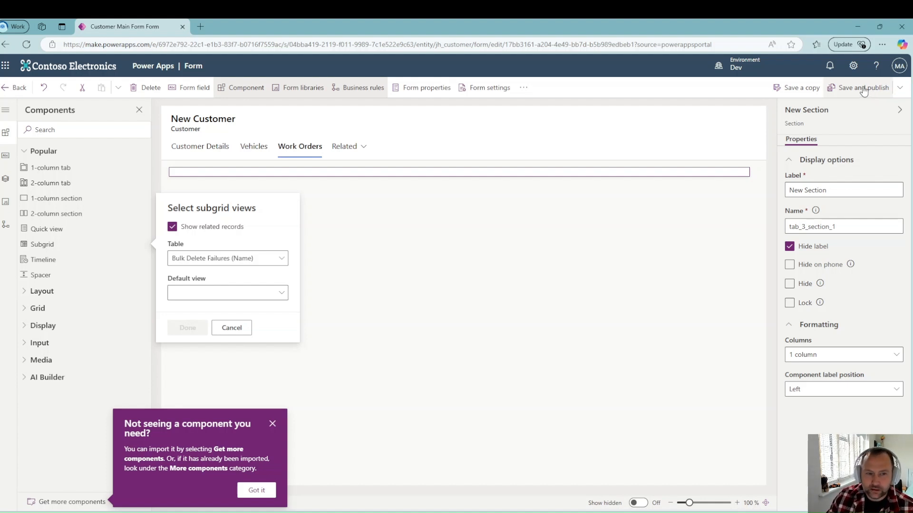
{"action": "left_click", "coordinate": [232, 328]}
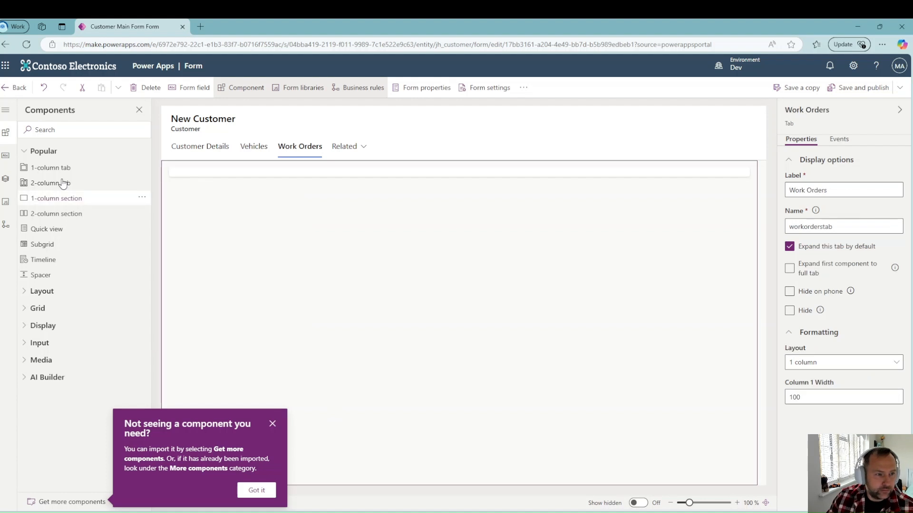
Step: Start a new Customer table column named Work Order
{"action": "left_click", "coordinate": [6, 159]}
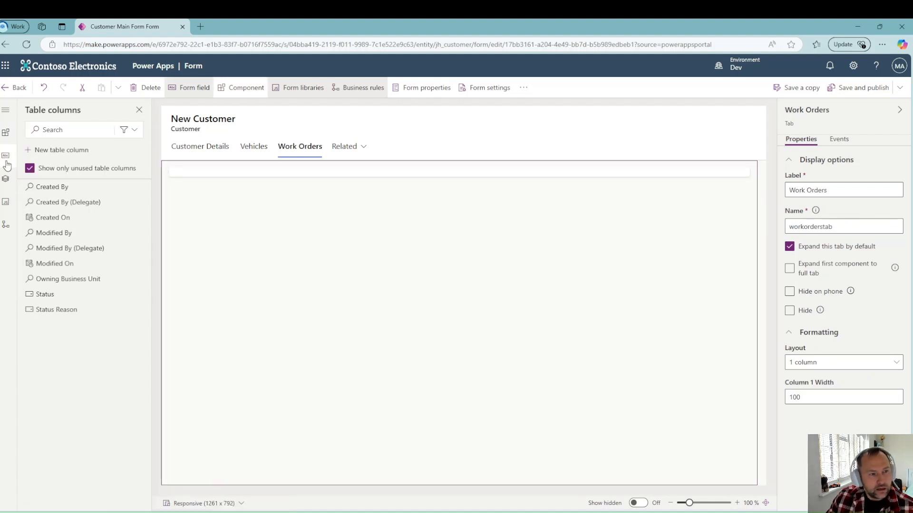
{"action": "left_click", "coordinate": [61, 151]}
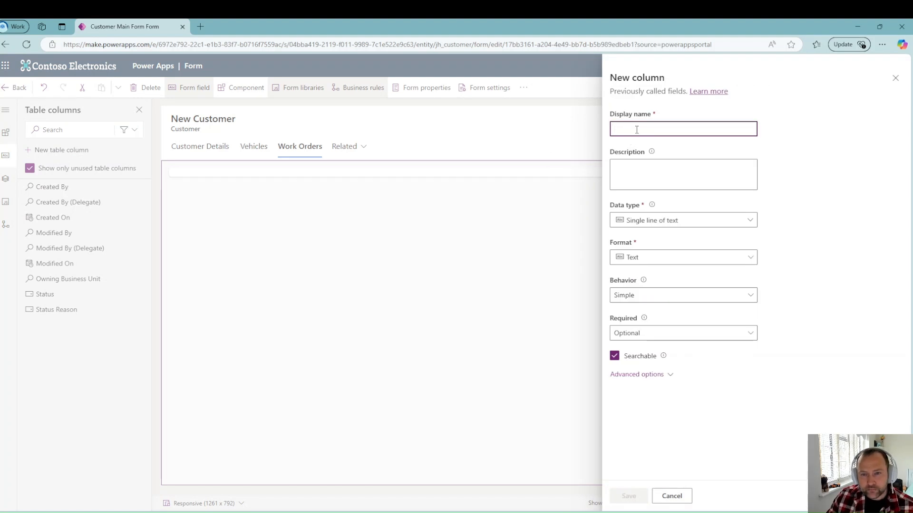
{"action": "type", "text": "Work Order"}
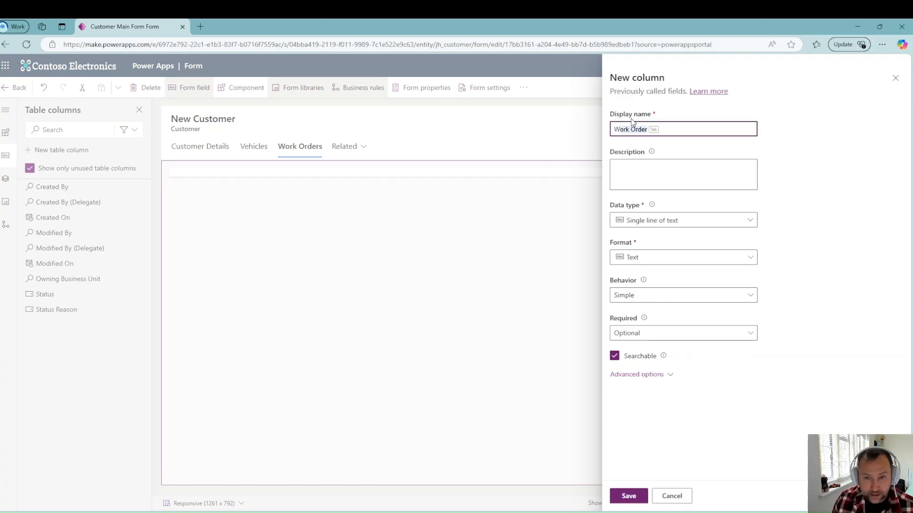
{"action": "type", "text": "e"}
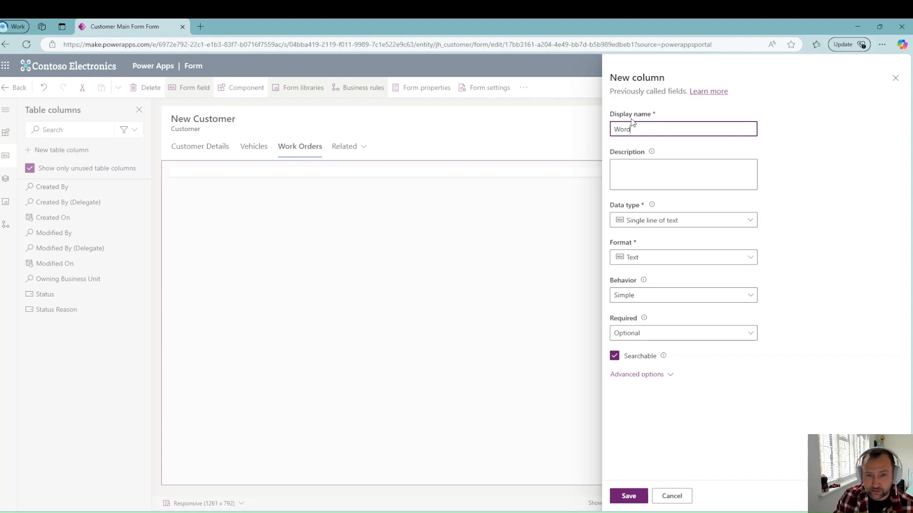
{"action": "key", "text": "BackSpace"}
{"action": "type", "text": "k Oreders"}
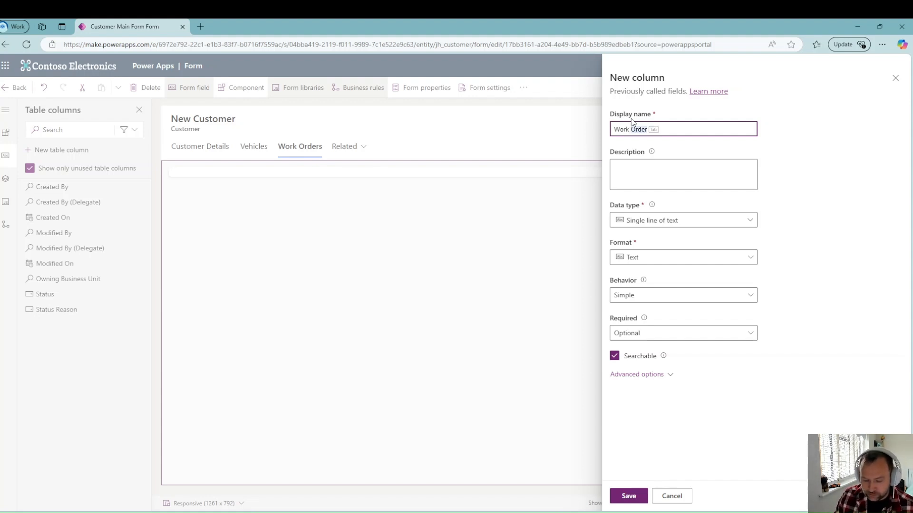
{"action": "key", "text": "BackSpace"}
{"action": "key", "text": "BackSpace"}
{"action": "key", "text": "BackSpace"}
{"action": "key", "text": "BackSpace"}
{"action": "key", "text": "BackSpace"}
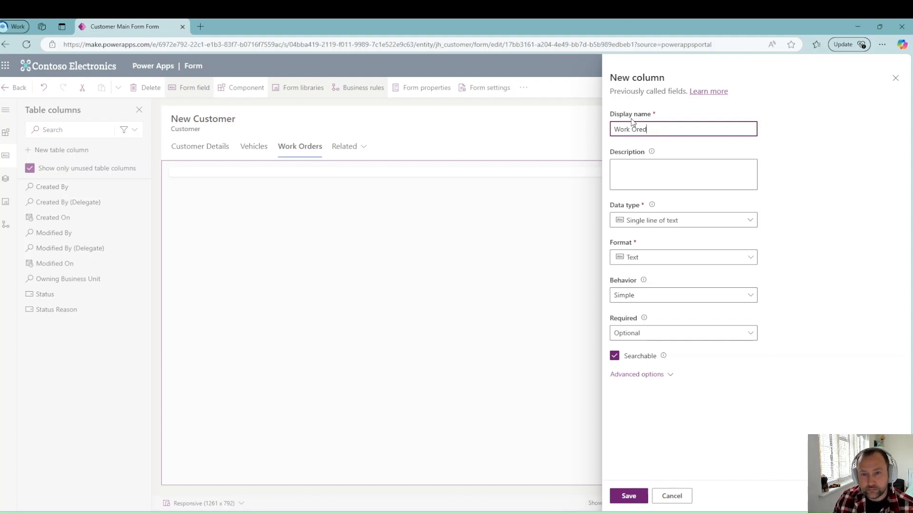
{"action": "type", "text": "ders"}
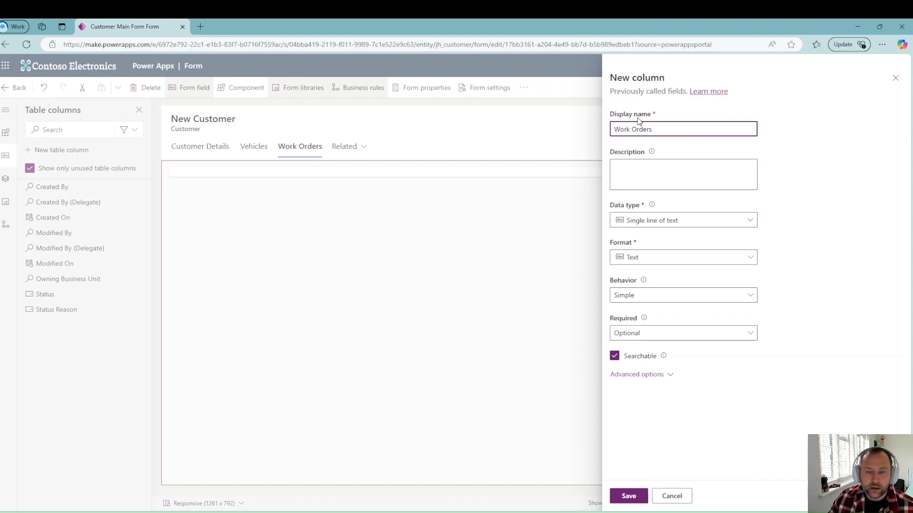
Step: Make the column a business-required lookup, then cancel it and confirm discarding
{"action": "left_click", "coordinate": [717, 227]}
{"action": "mouse_move", "coordinate": [719, 312]}
{"action": "left_click", "coordinate": [784, 313]}
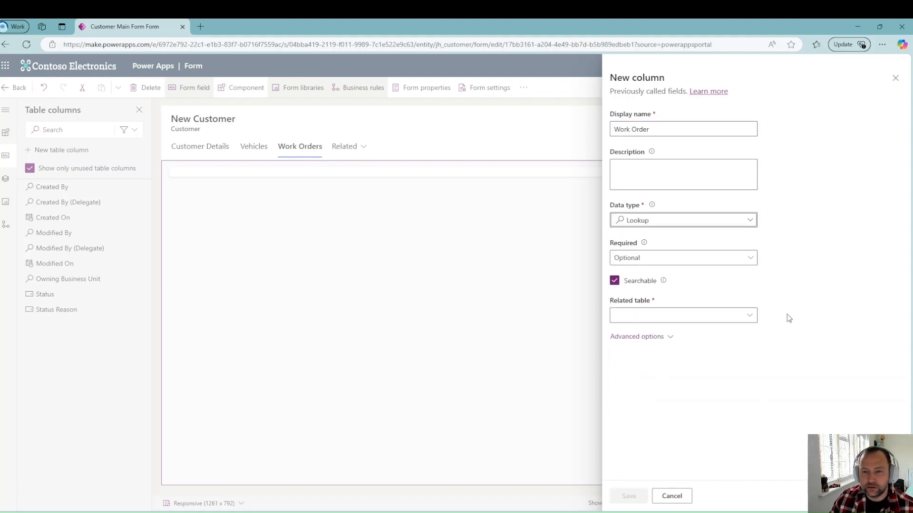
{"action": "left_click", "coordinate": [690, 258]}
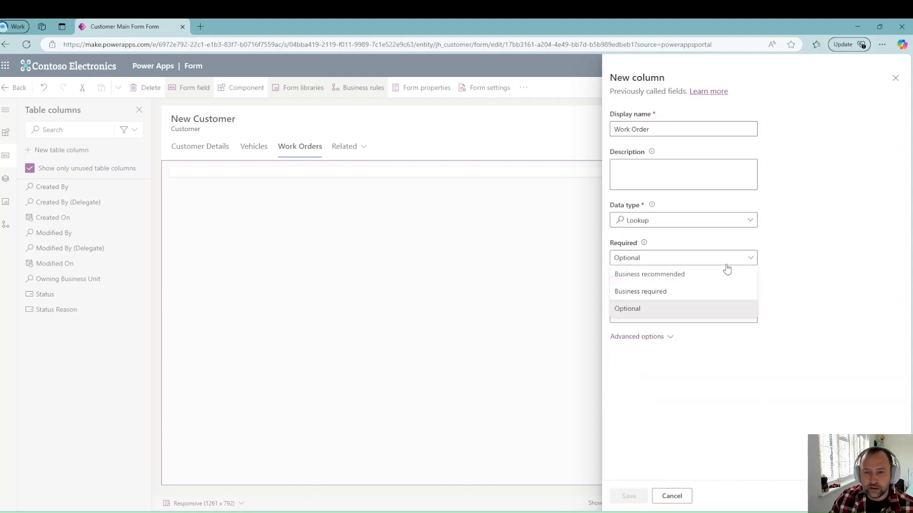
{"action": "left_click", "coordinate": [674, 294]}
{"action": "left_click", "coordinate": [706, 312]}
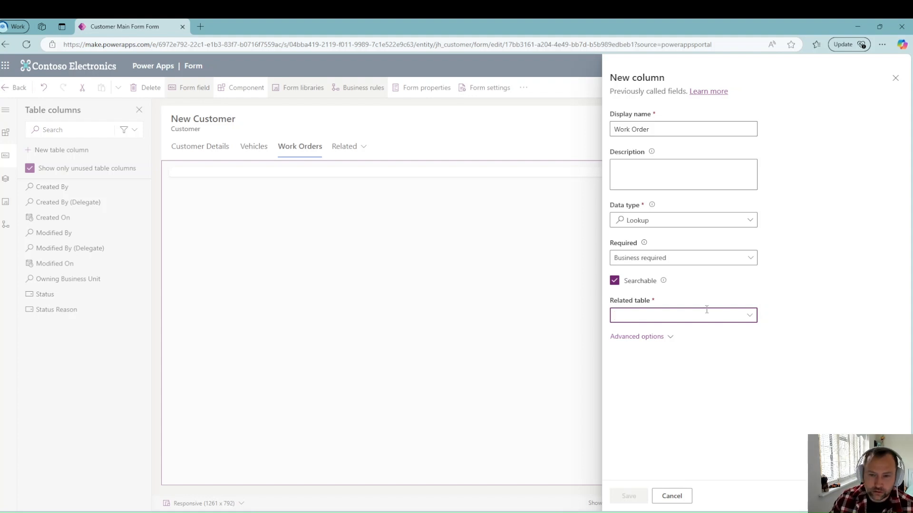
{"action": "left_click", "coordinate": [689, 260]}
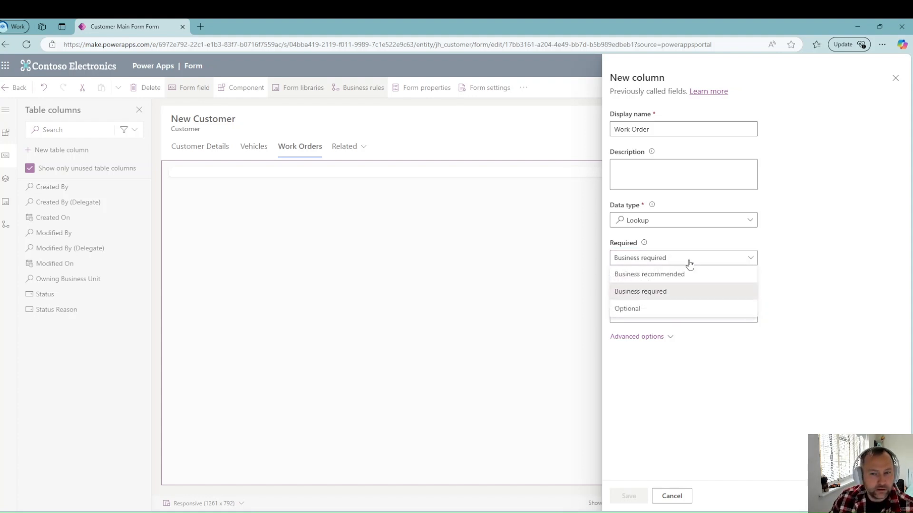
{"action": "left_click", "coordinate": [872, 146]}
{"action": "left_click", "coordinate": [671, 496]}
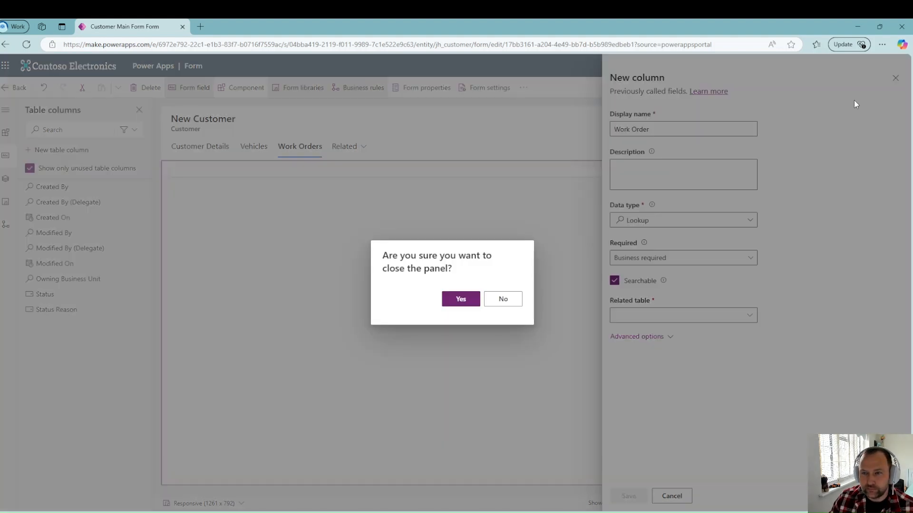
{"action": "left_click", "coordinate": [462, 301]}
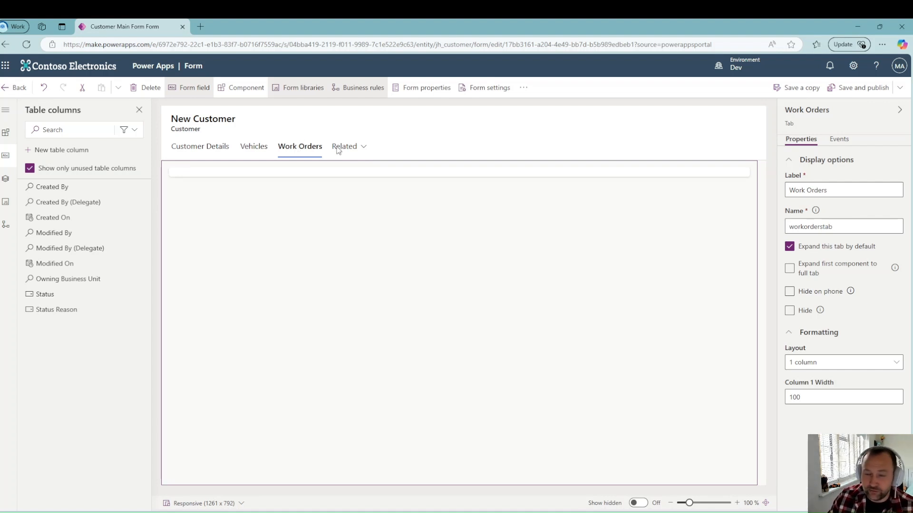
Step: With the Work Orders tab selected, save and publish the Customer Main Form and go back to Forms
{"action": "left_click", "coordinate": [304, 150]}
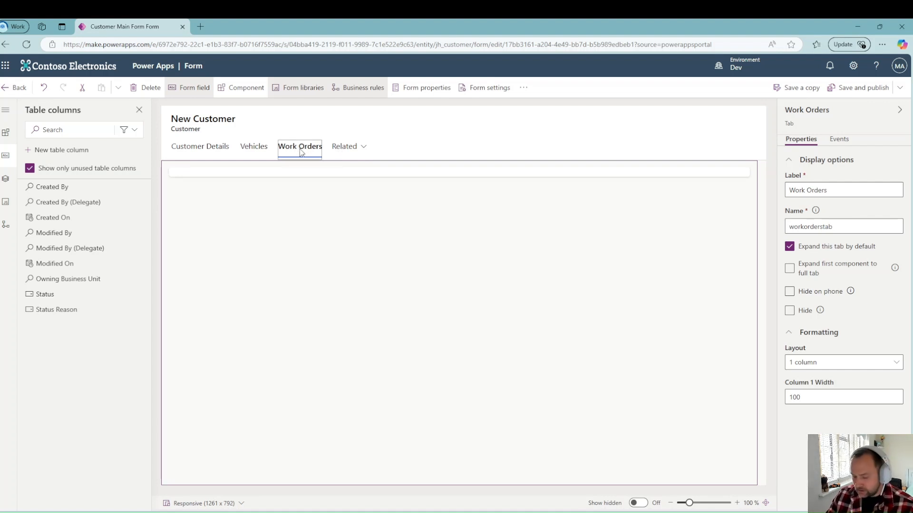
{"action": "left_click", "coordinate": [870, 88]}
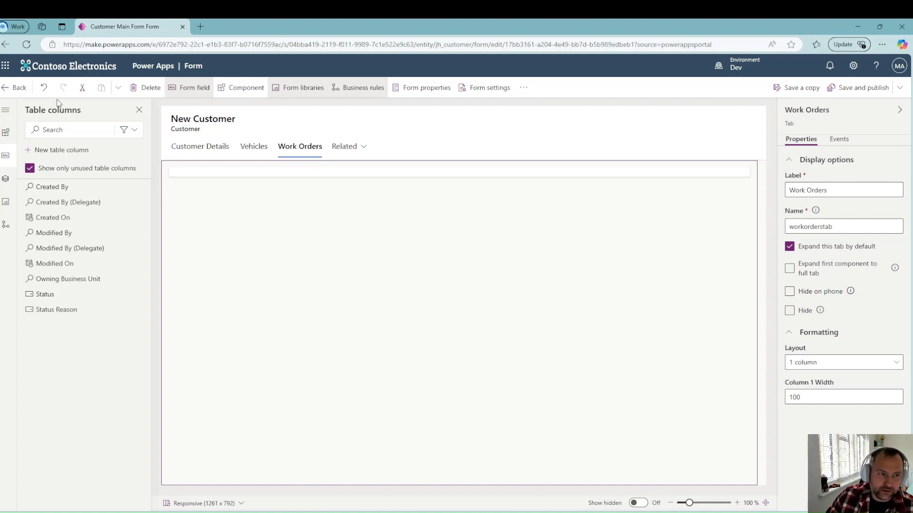
{"action": "left_click", "coordinate": [24, 93]}
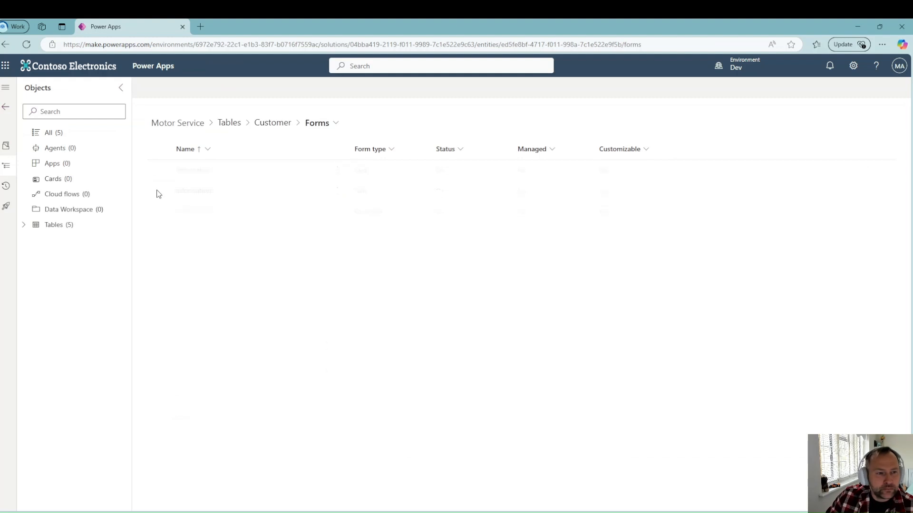
Step: Start a new Work Order table column named Customer
{"action": "left_click", "coordinate": [24, 225]}
{"action": "left_click", "coordinate": [36, 301]}
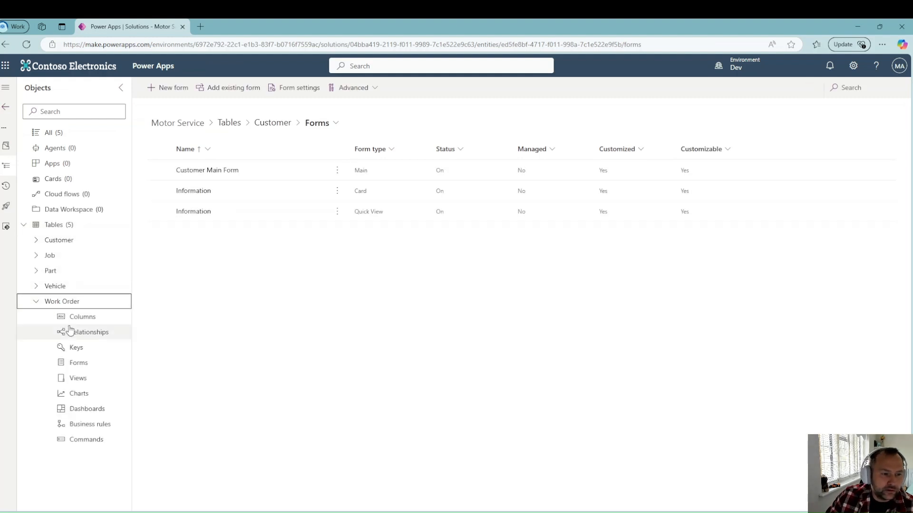
{"action": "left_click", "coordinate": [82, 318]}
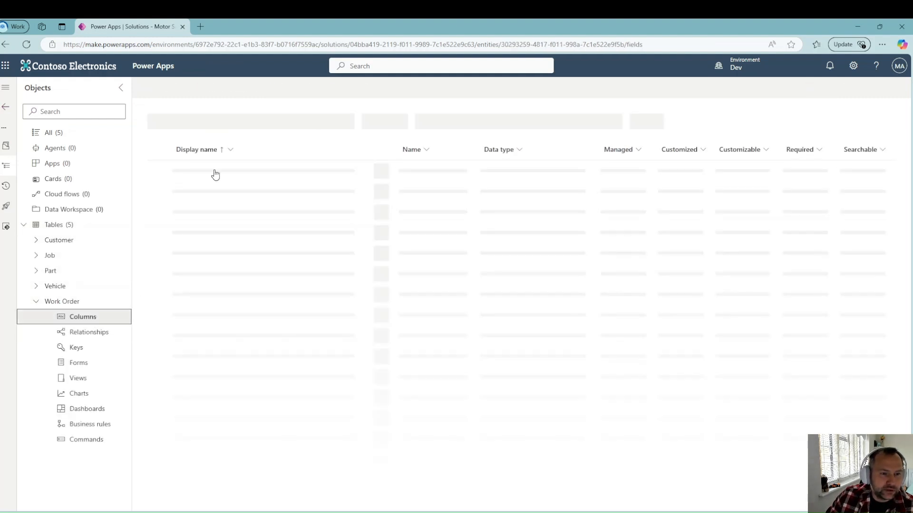
{"action": "left_click", "coordinate": [176, 88]}
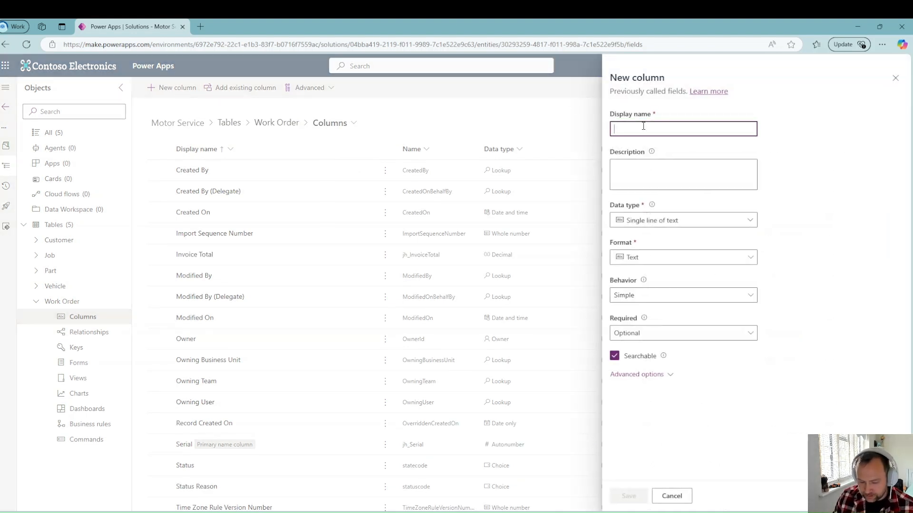
{"action": "type", "text": "Customer"}
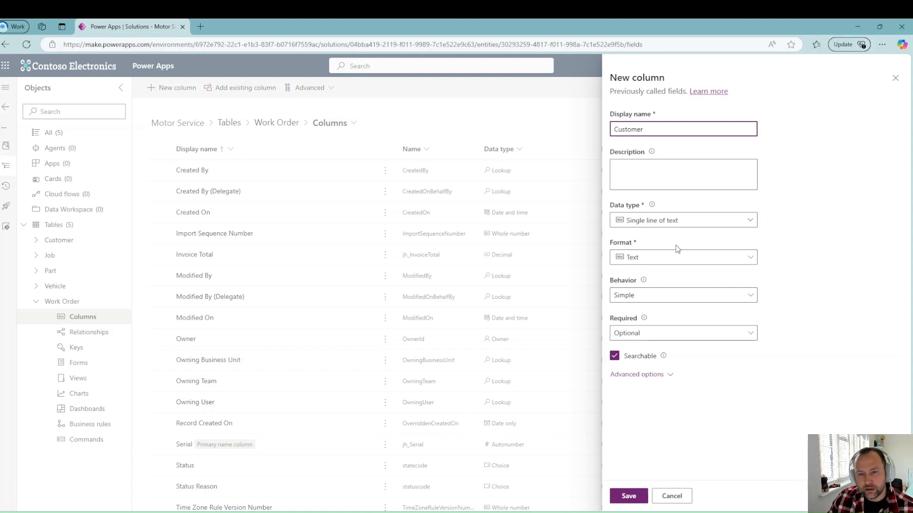
Step: Make Customer a business-required lookup to the Customer table and save it
{"action": "left_click", "coordinate": [689, 220]}
{"action": "mouse_move", "coordinate": [698, 312]}
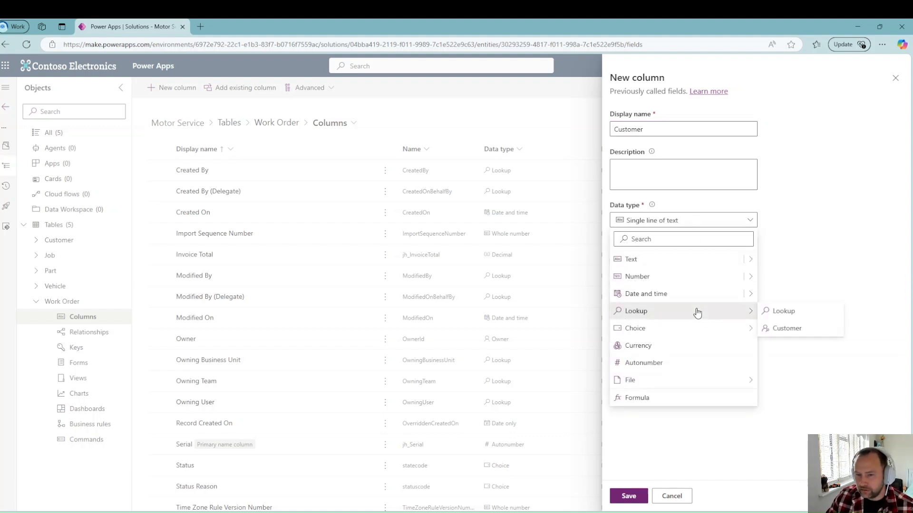
{"action": "mouse_move", "coordinate": [693, 333]}
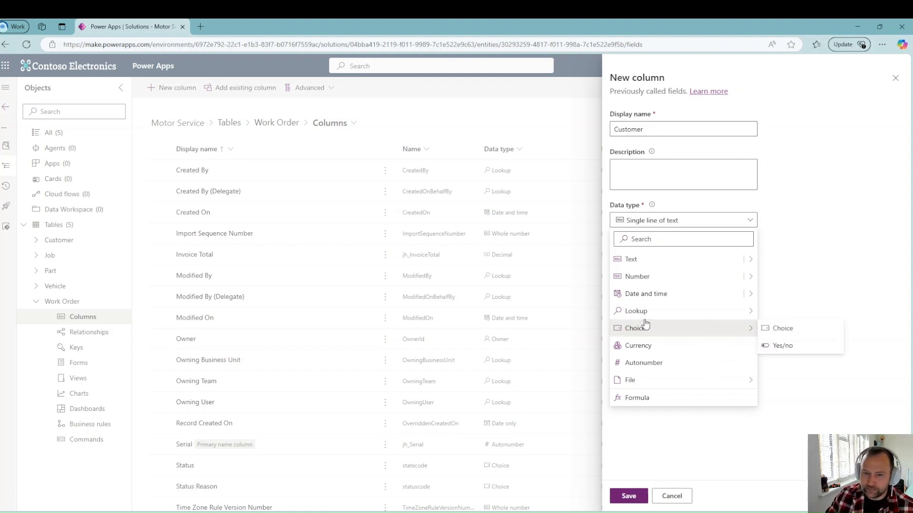
{"action": "mouse_move", "coordinate": [723, 313]}
{"action": "left_click", "coordinate": [787, 313]}
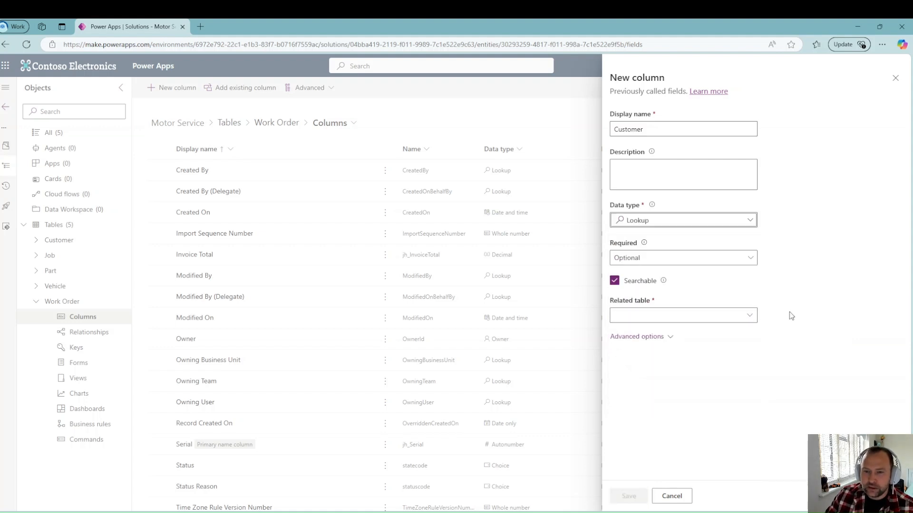
{"action": "left_click", "coordinate": [714, 257]}
{"action": "left_click", "coordinate": [668, 294]}
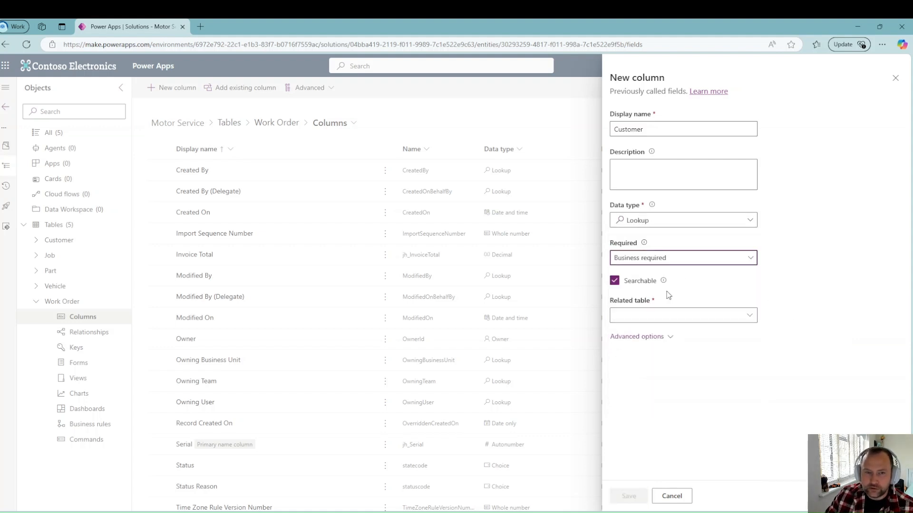
{"action": "left_click", "coordinate": [666, 318]}
{"action": "type", "text": "cus"}
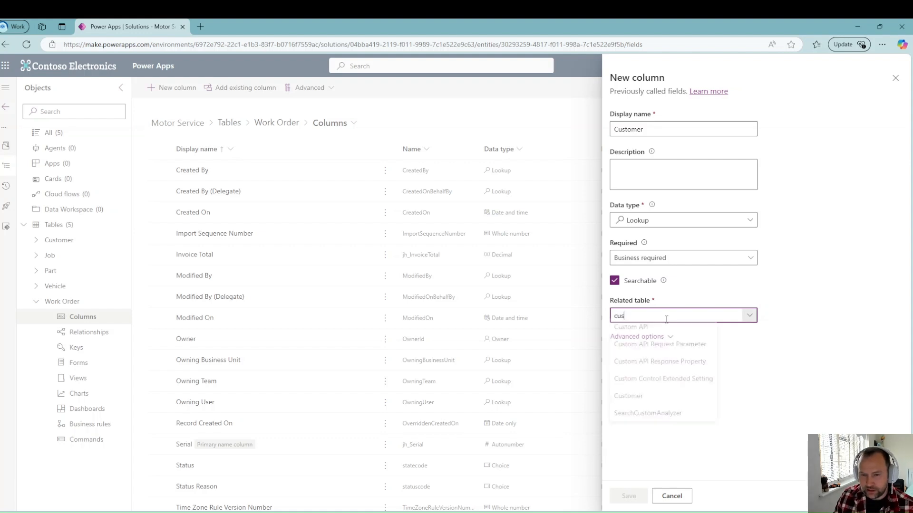
{"action": "type", "text": "tomer"}
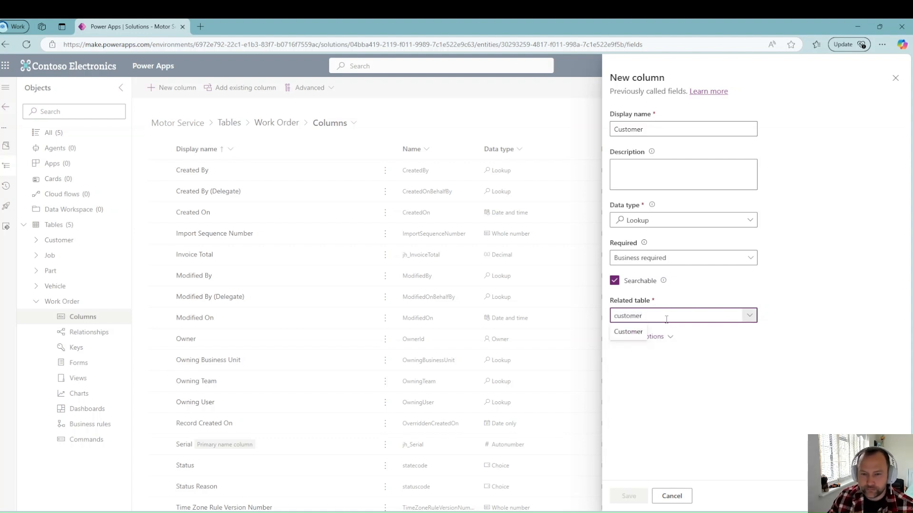
{"action": "left_click", "coordinate": [632, 331]}
{"action": "left_click", "coordinate": [629, 495]}
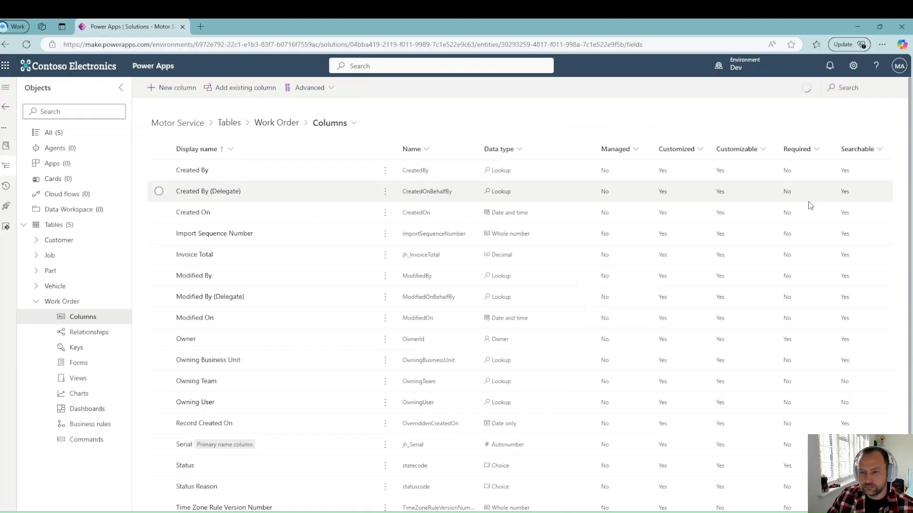
Step: Open the Customer Main Form for editing at its Work Orders tab
{"action": "left_click", "coordinate": [36, 301]}
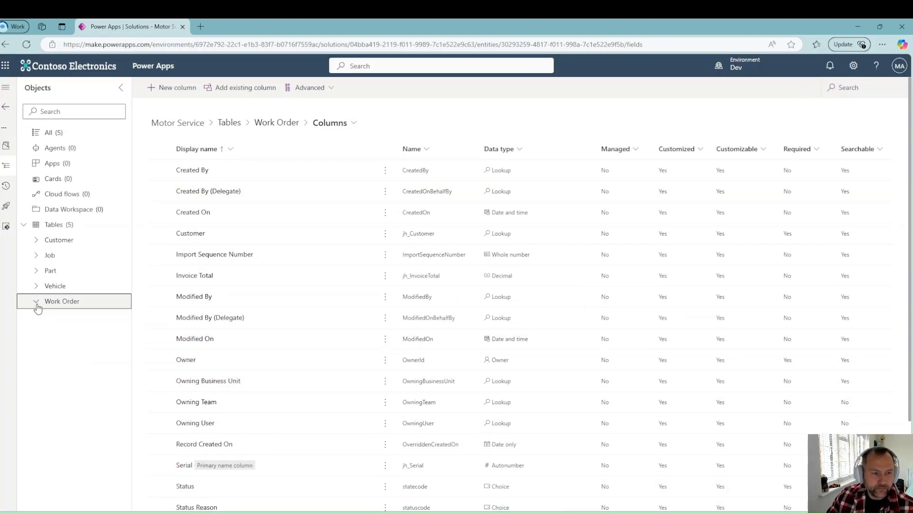
{"action": "left_click", "coordinate": [28, 241]}
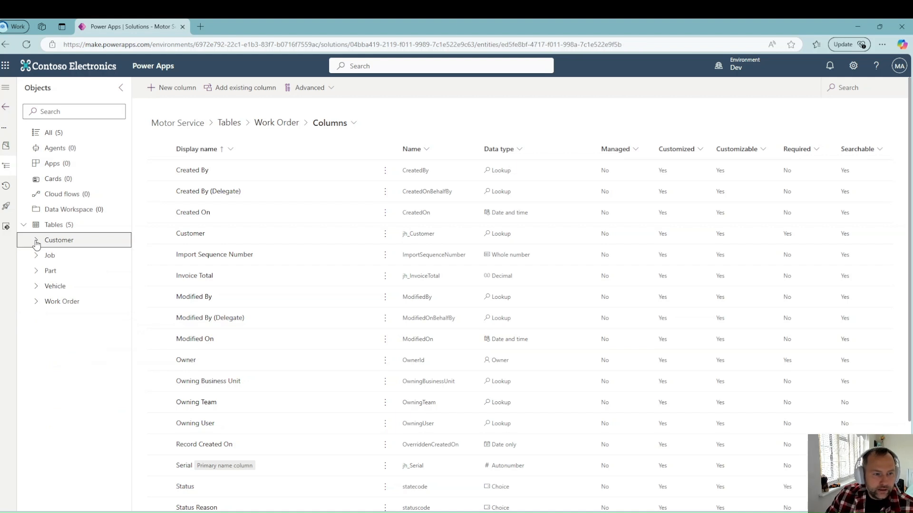
{"action": "left_click", "coordinate": [79, 304]}
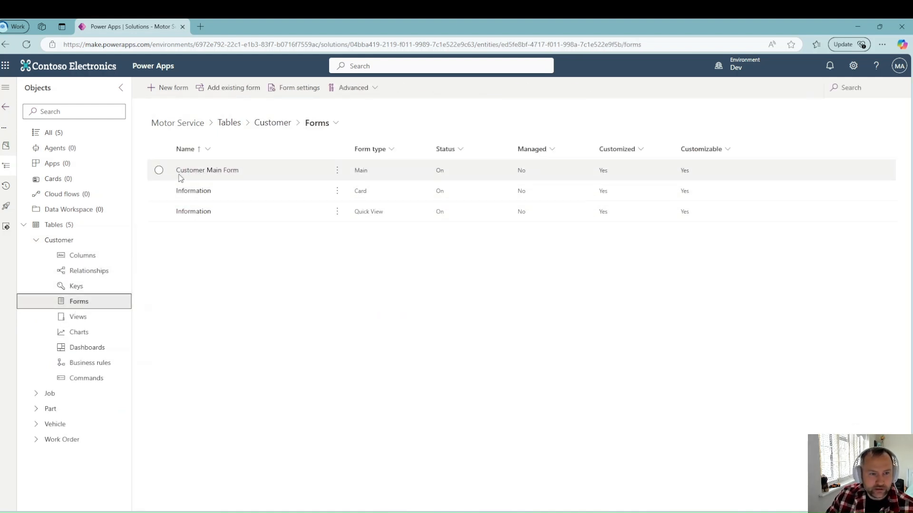
{"action": "left_click", "coordinate": [338, 171]}
{"action": "left_click", "coordinate": [367, 189]}
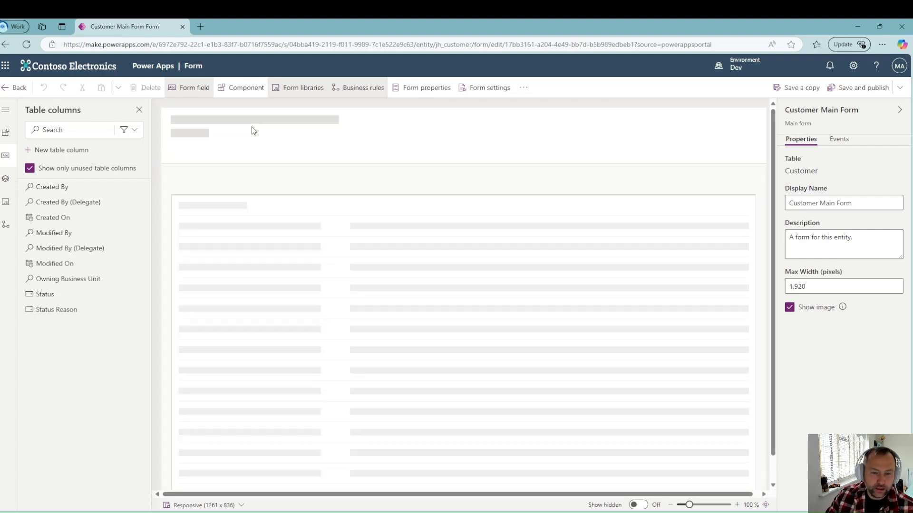
{"action": "left_click", "coordinate": [300, 151]}
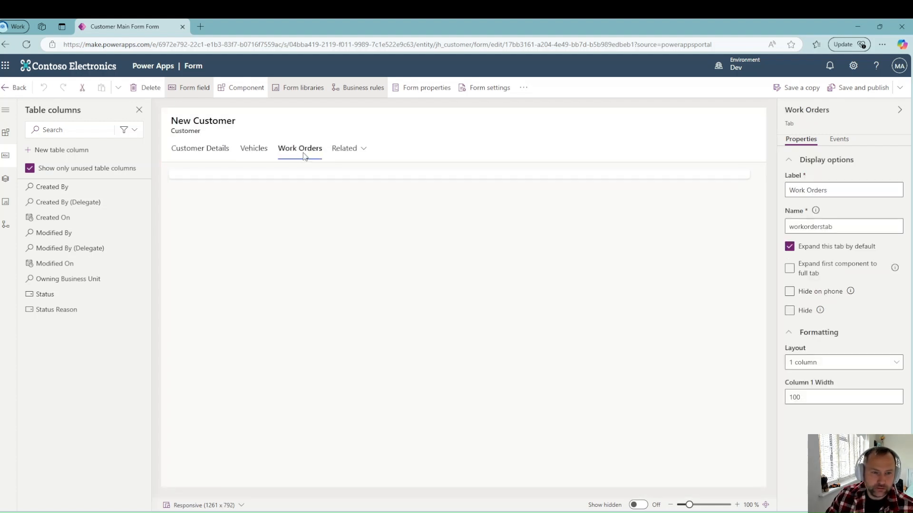
Step: Add a label-less Work Orders (Customer) subgrid, then save, publish and return to the forms list
{"action": "left_click", "coordinate": [5, 138]}
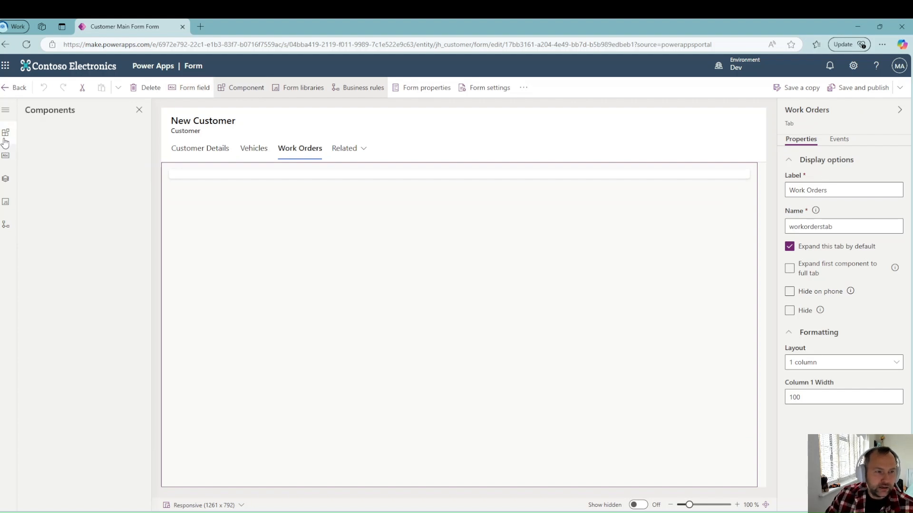
{"action": "left_click", "coordinate": [55, 246]}
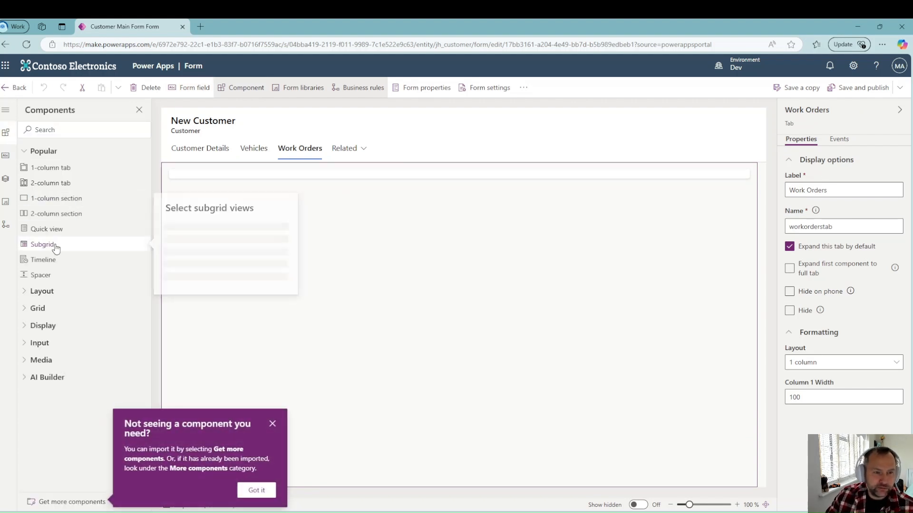
{"action": "left_click", "coordinate": [266, 258]}
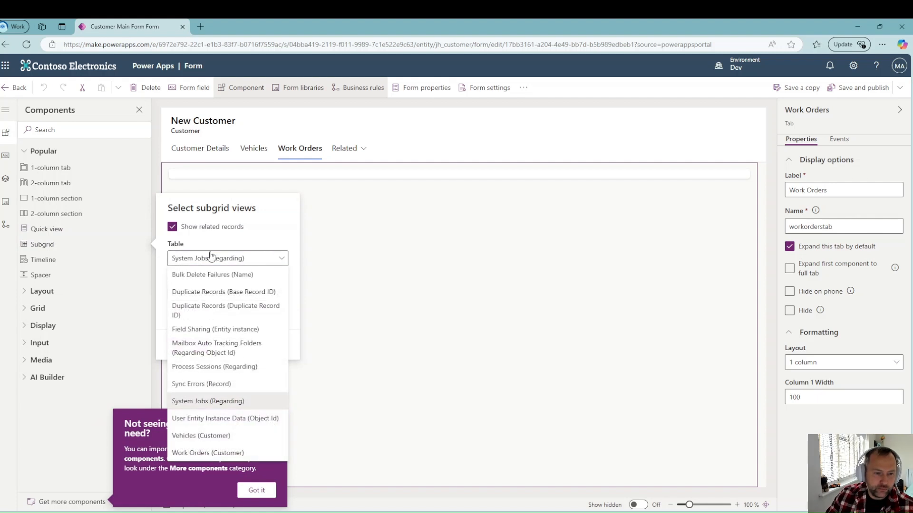
{"action": "left_click", "coordinate": [210, 454]}
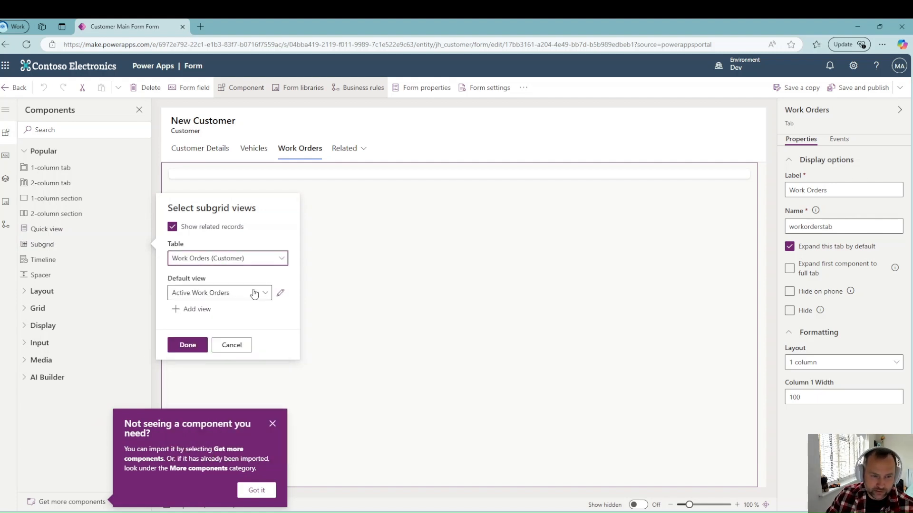
{"action": "left_click", "coordinate": [180, 350]}
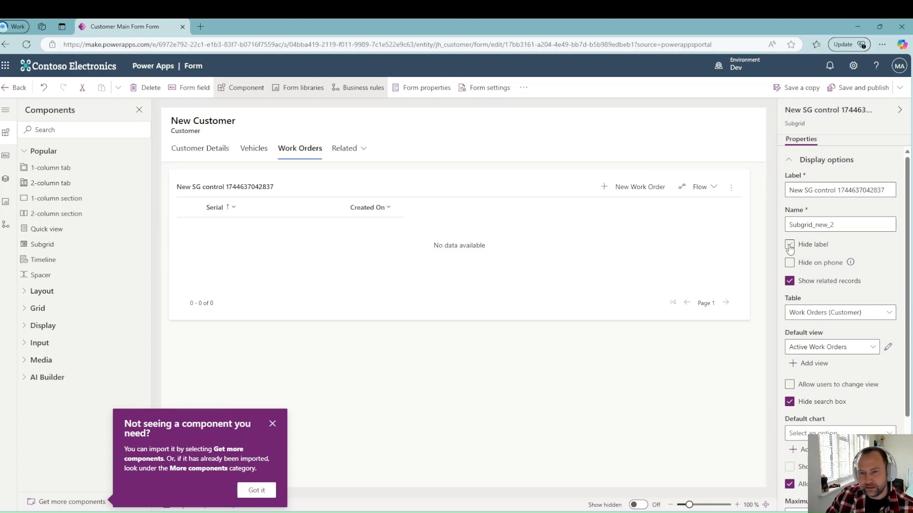
{"action": "left_click", "coordinate": [790, 245]}
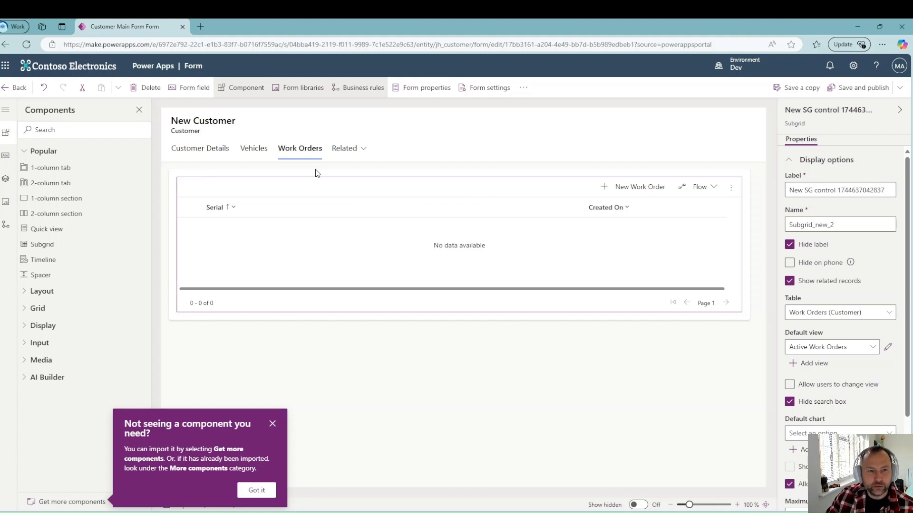
{"action": "left_click", "coordinate": [863, 88]}
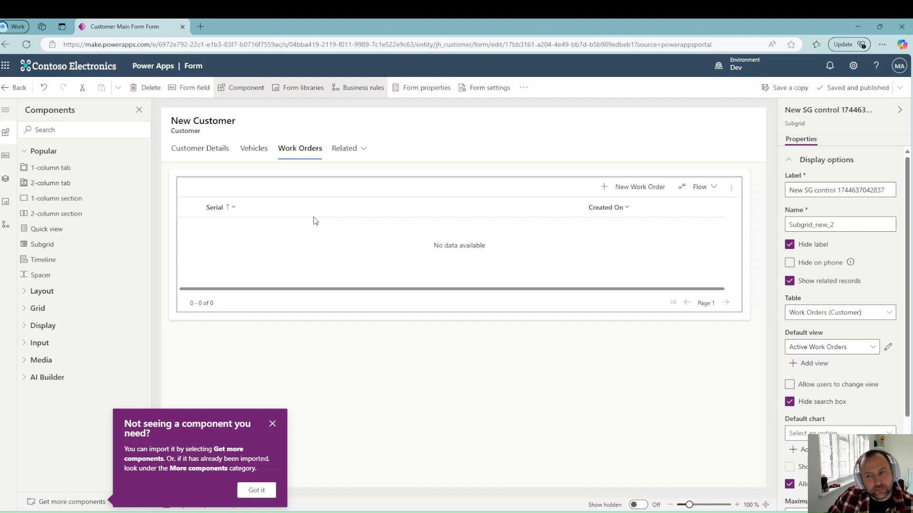
{"action": "left_click", "coordinate": [18, 88]}
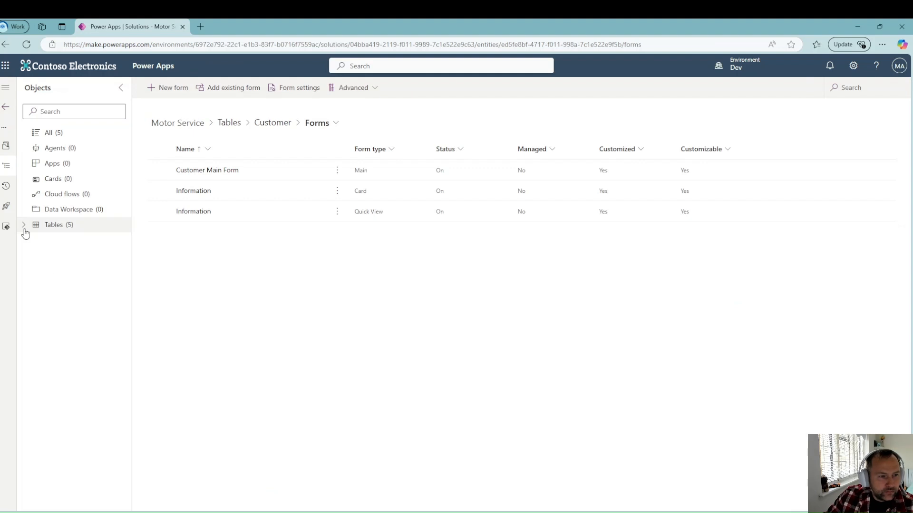
Step: Show the Vehicle table's views and open the options menu for Active Vehicles
{"action": "left_click", "coordinate": [24, 226]}
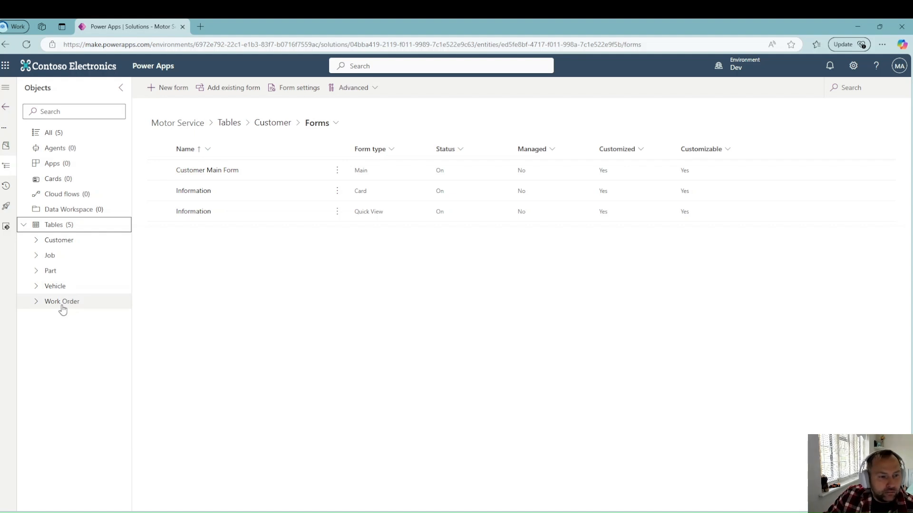
{"action": "left_click", "coordinate": [36, 289]}
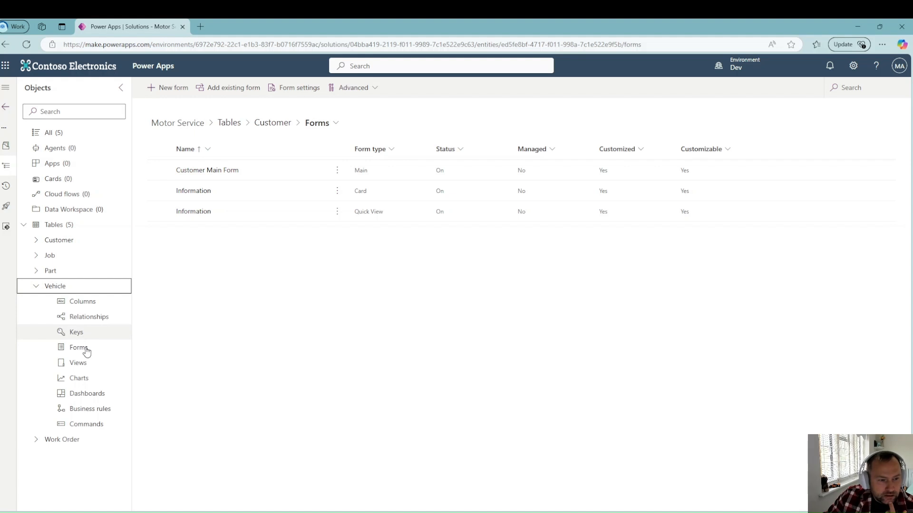
{"action": "left_click", "coordinate": [90, 366]}
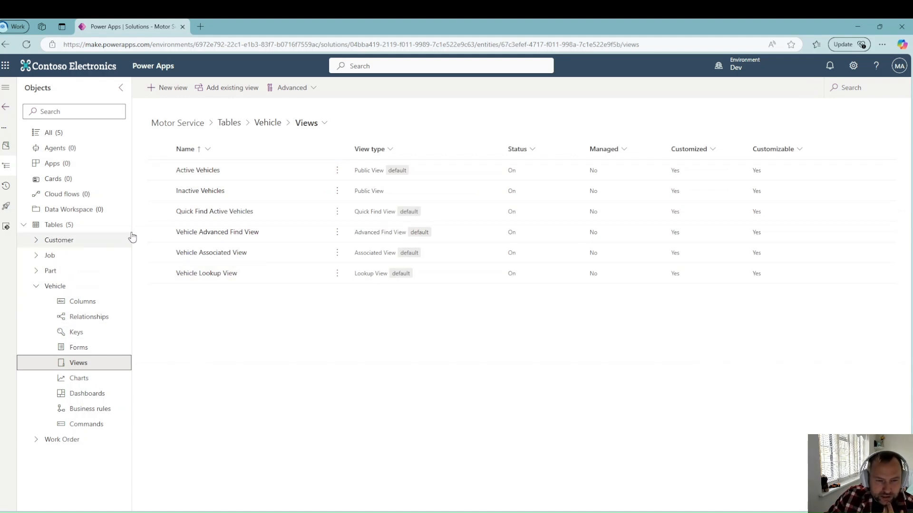
{"action": "left_click", "coordinate": [337, 171]}
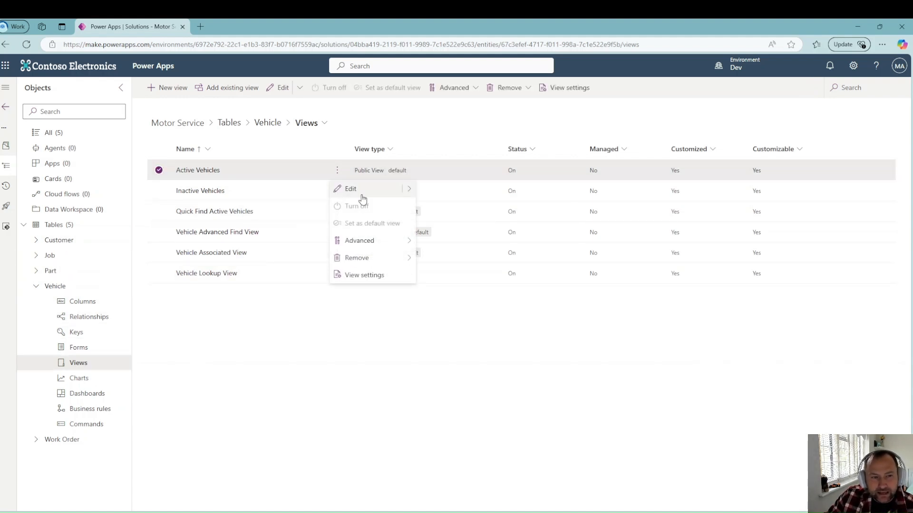
Step: Edit Active Vehicles, replacing the Created On column with Make and Model
{"action": "left_click", "coordinate": [348, 188]}
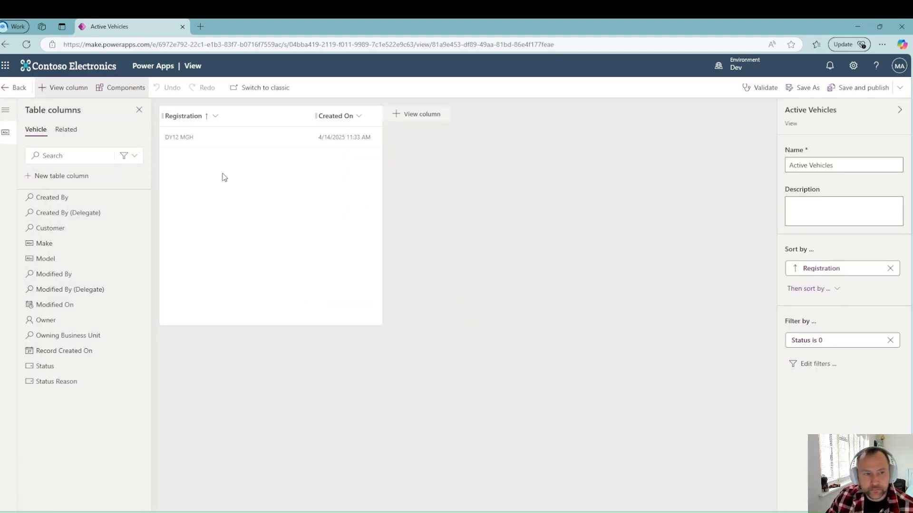
{"action": "left_click", "coordinate": [359, 117]}
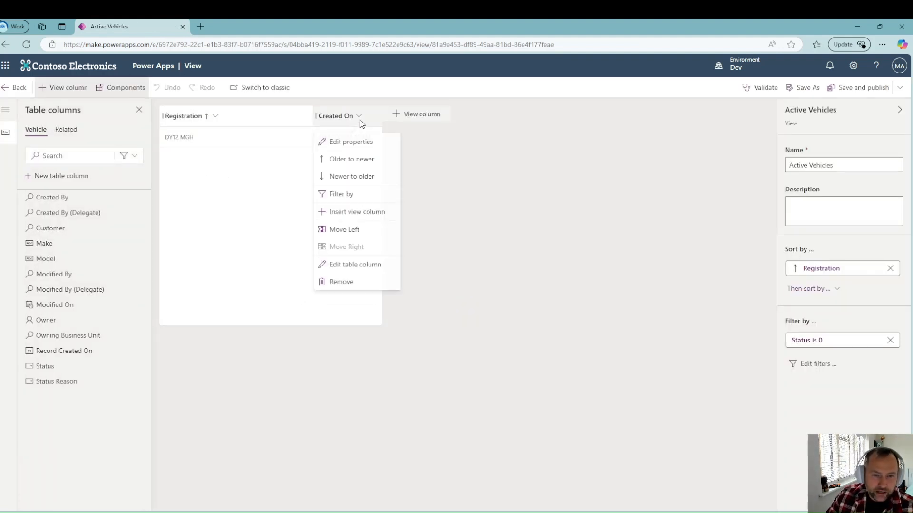
{"action": "left_click", "coordinate": [351, 285]}
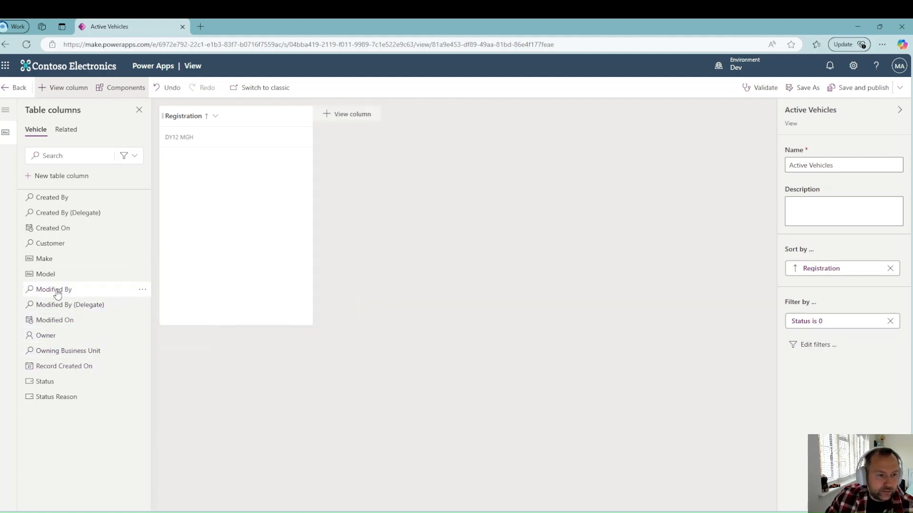
{"action": "left_click", "coordinate": [53, 261]}
{"action": "left_click", "coordinate": [54, 260]}
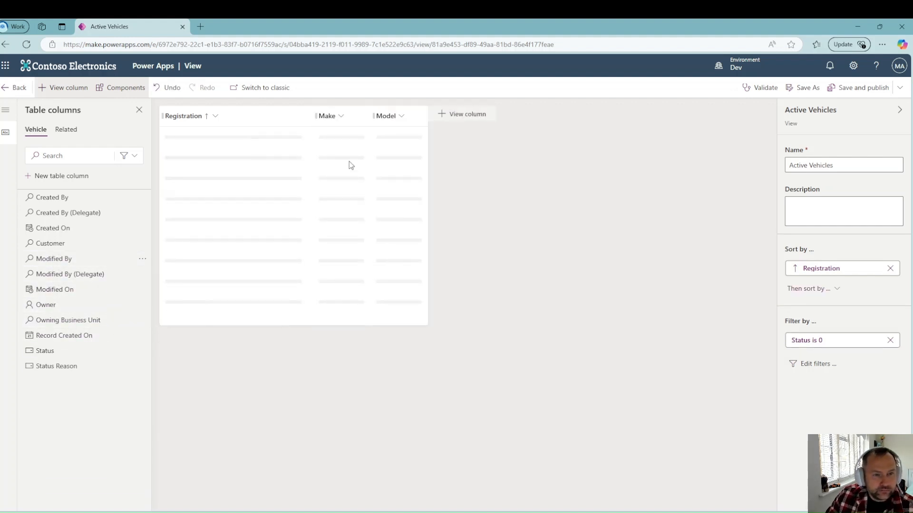
Step: Set the Registration and Make column widths to 125 px
{"action": "left_click", "coordinate": [213, 117]}
{"action": "left_click", "coordinate": [224, 142]}
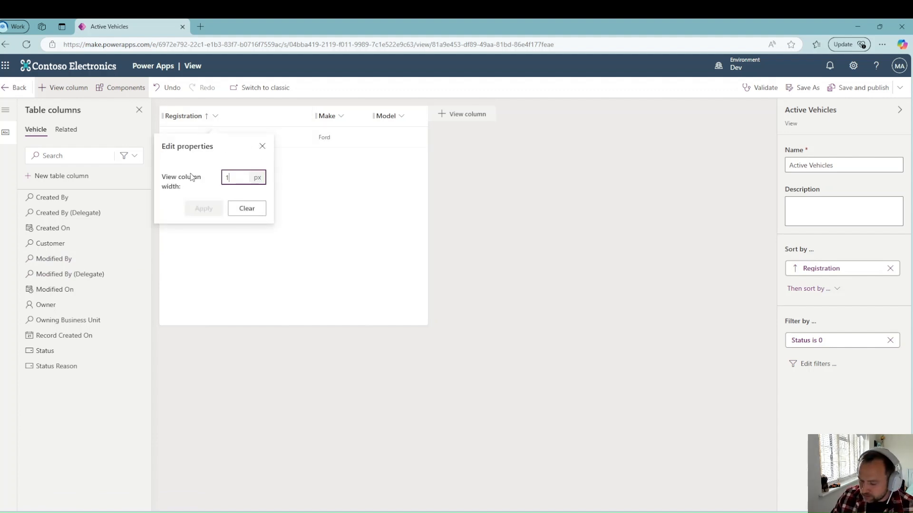
{"action": "key", "text": "Return"}
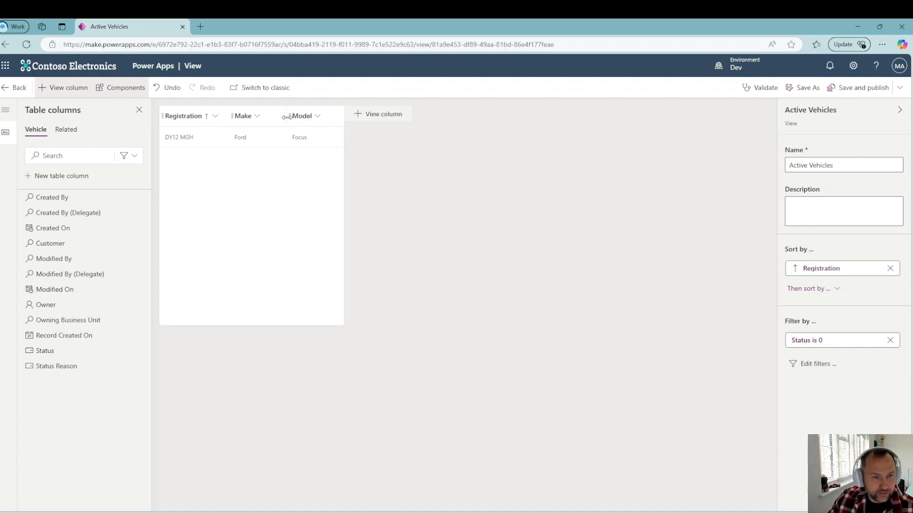
{"action": "left_click", "coordinate": [261, 117]}
{"action": "left_click", "coordinate": [265, 143]}
{"action": "left_click", "coordinate": [279, 179]}
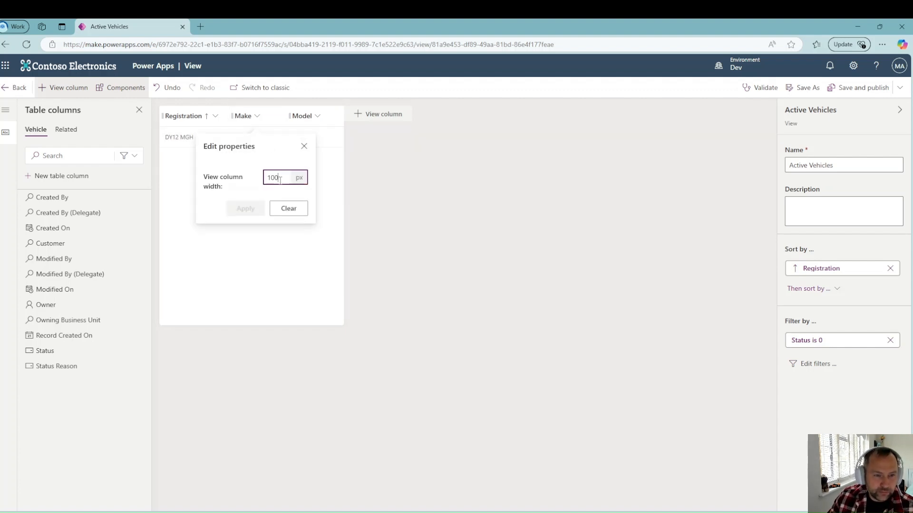
{"action": "type", "text": "25"}
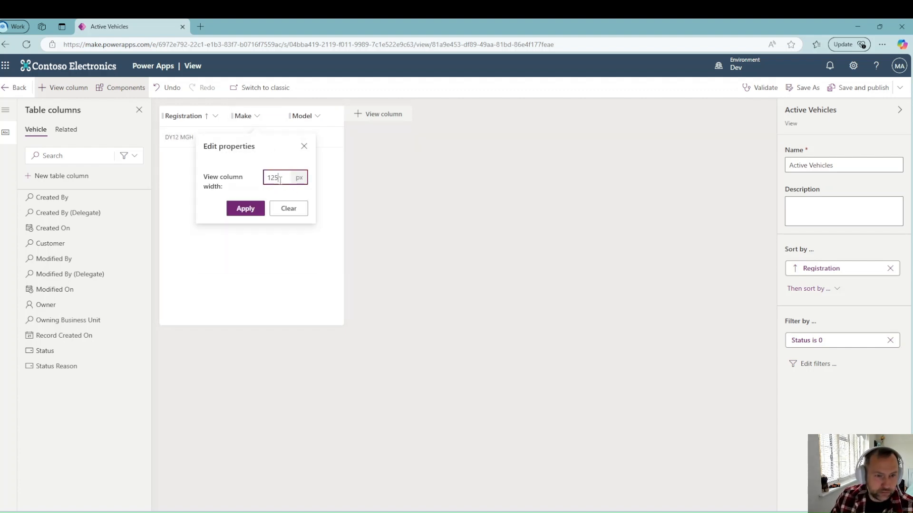
{"action": "key", "text": "Return"}
Step: Set the Model column width to 125 px, then save, publish and return to the views list
{"action": "left_click", "coordinate": [318, 118]}
{"action": "left_click", "coordinate": [333, 141]}
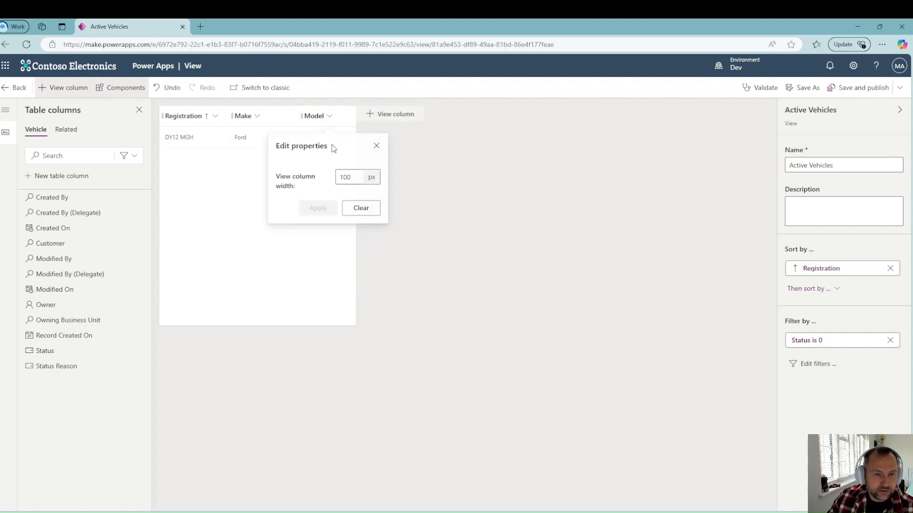
{"action": "left_click", "coordinate": [360, 179]}
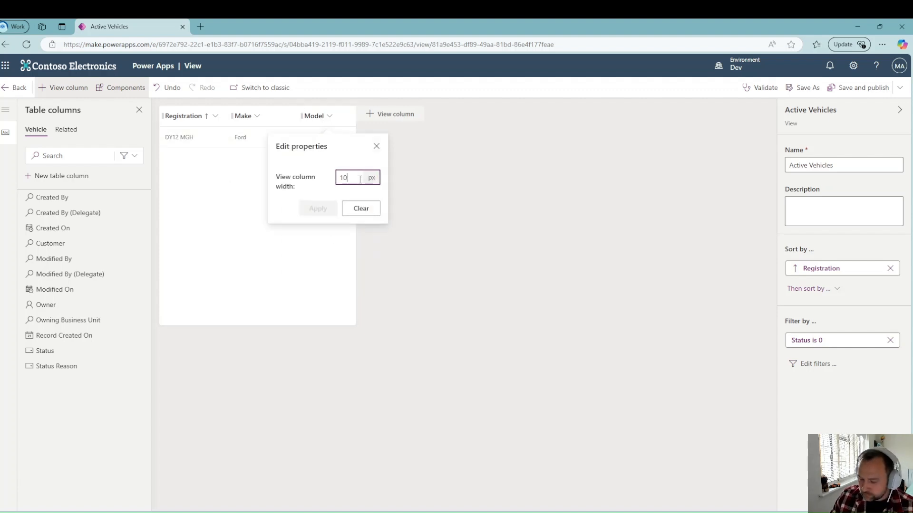
{"action": "key", "text": "BackSpace"}
{"action": "type", "text": "25"}
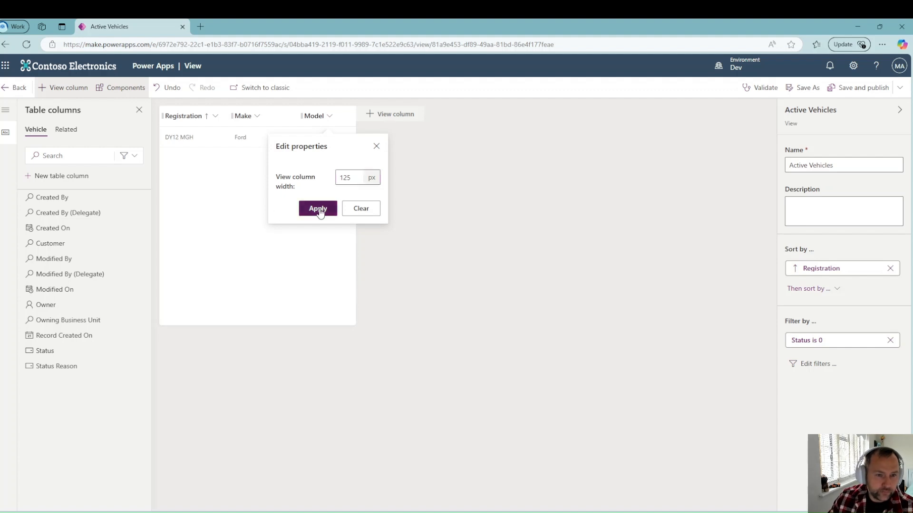
{"action": "left_click", "coordinate": [317, 209]}
{"action": "left_click", "coordinate": [851, 89]}
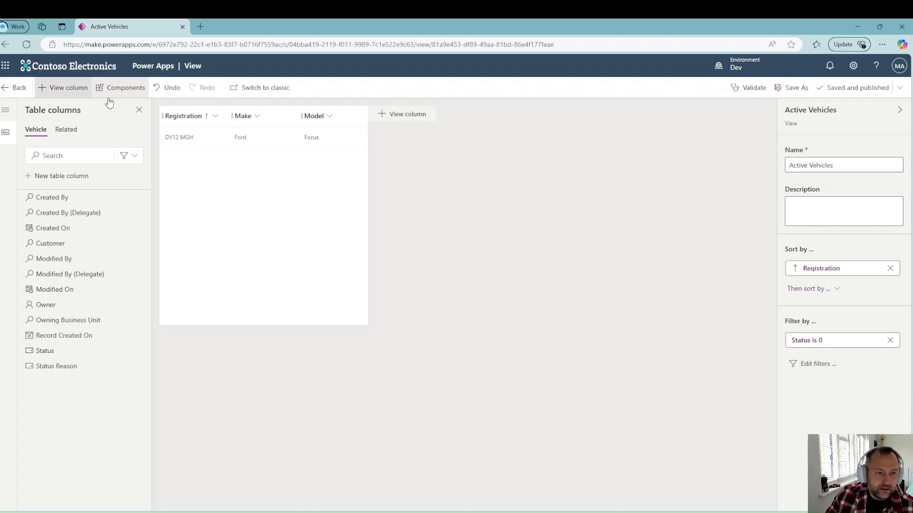
{"action": "left_click", "coordinate": [16, 89]}
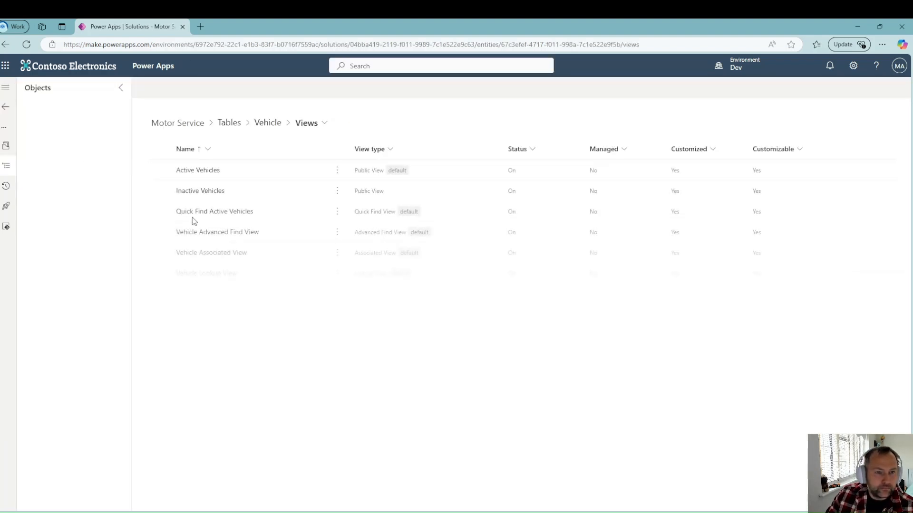
Step: Open the Vehicle Information form and rename it to Vehicle Main Form
{"action": "left_click", "coordinate": [279, 132]}
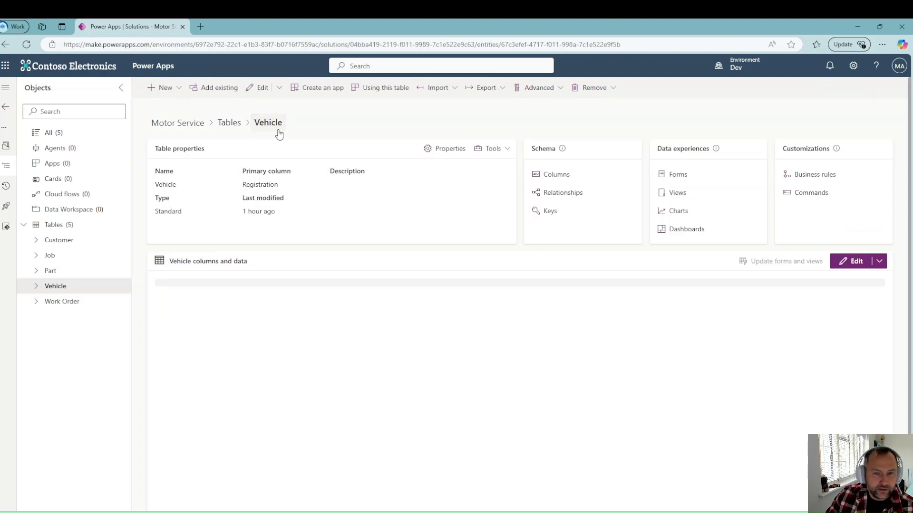
{"action": "left_click", "coordinate": [681, 179]}
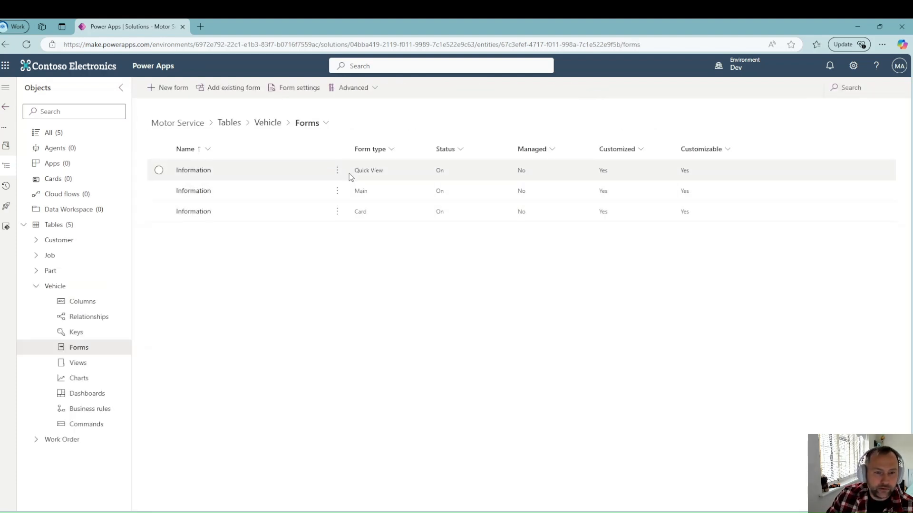
{"action": "left_click", "coordinate": [337, 190]}
{"action": "left_click", "coordinate": [350, 209]}
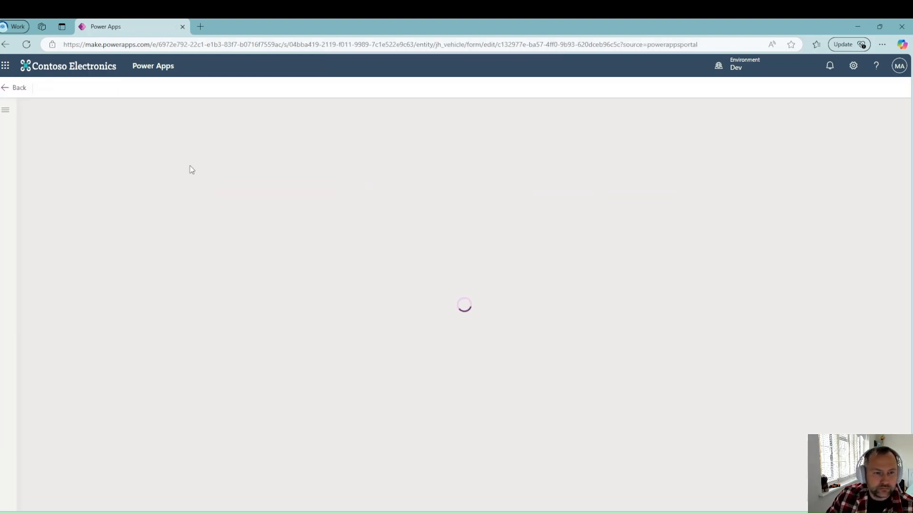
{"action": "left_click", "coordinate": [798, 203]}
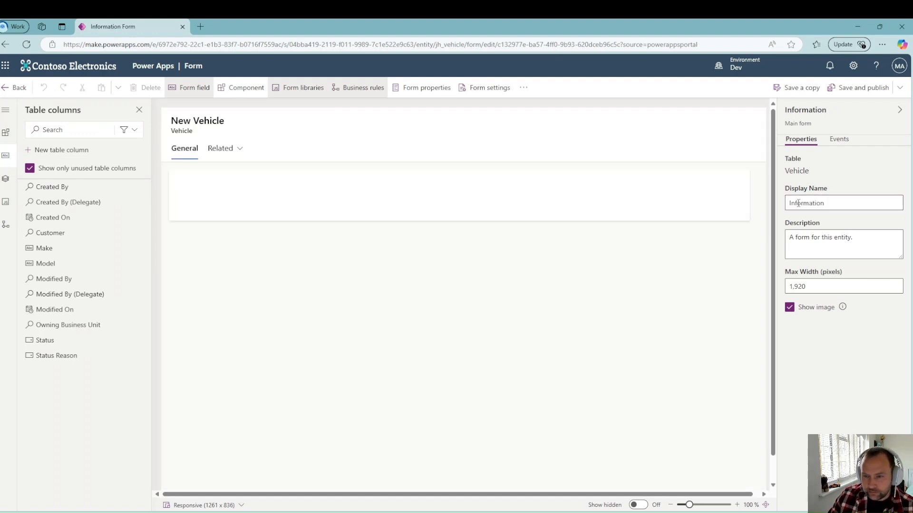
{"action": "double_click", "coordinate": [814, 203]}
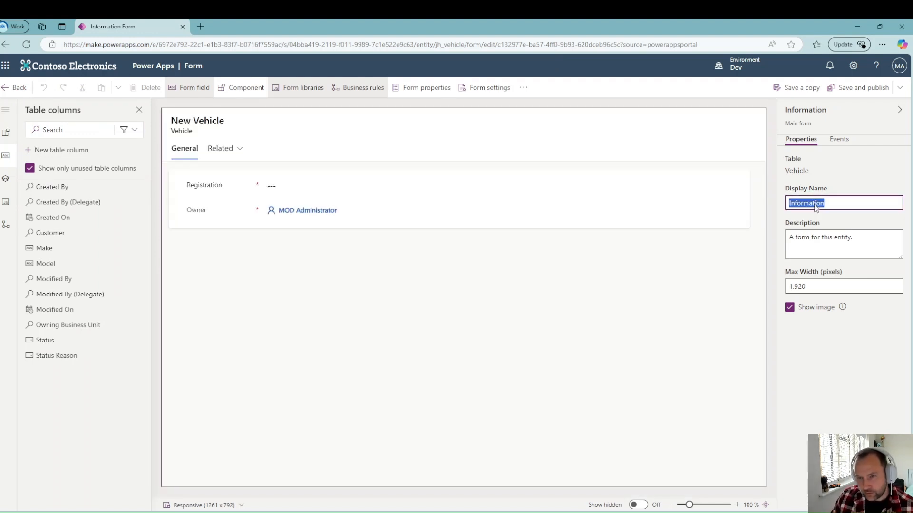
{"action": "type", "text": "Vehicle Main Form"}
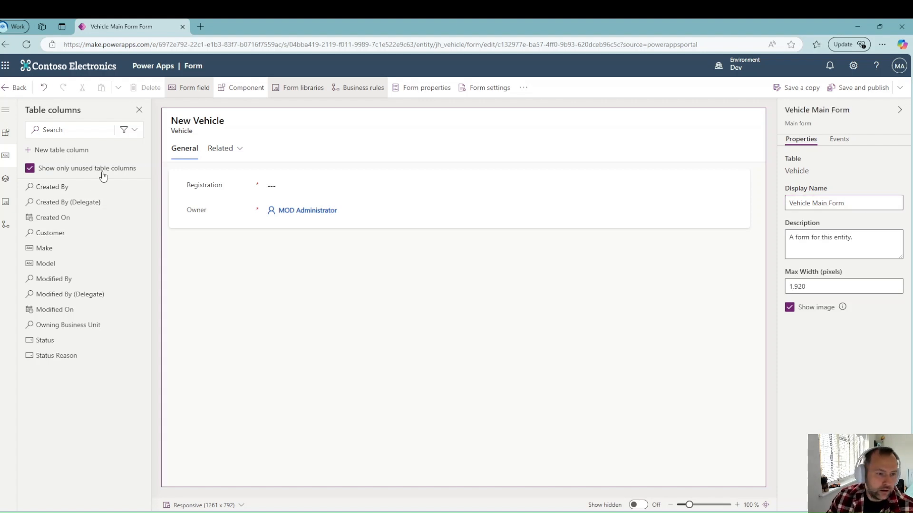
Step: Add the Make and Model fields to the form and remove Modified By
{"action": "left_click", "coordinate": [60, 252]}
{"action": "left_click", "coordinate": [58, 265]}
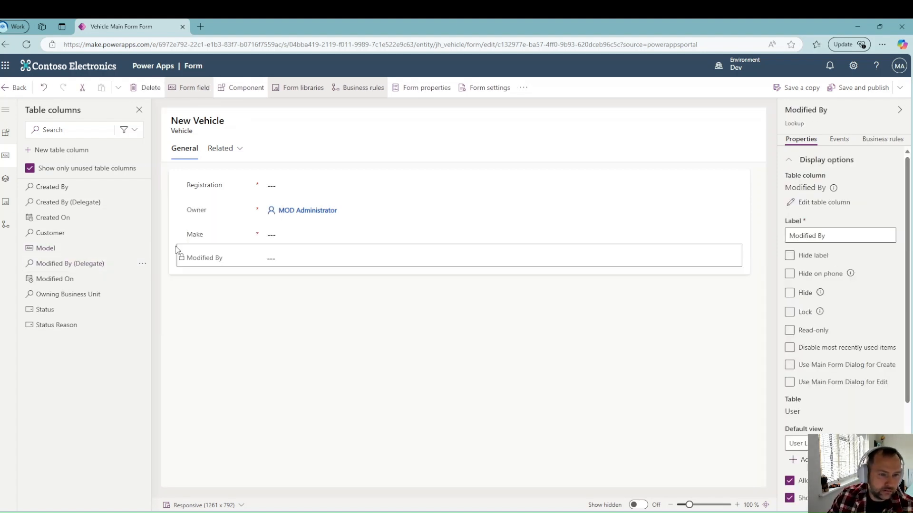
{"action": "left_click", "coordinate": [78, 248]}
{"action": "left_click", "coordinate": [212, 258]}
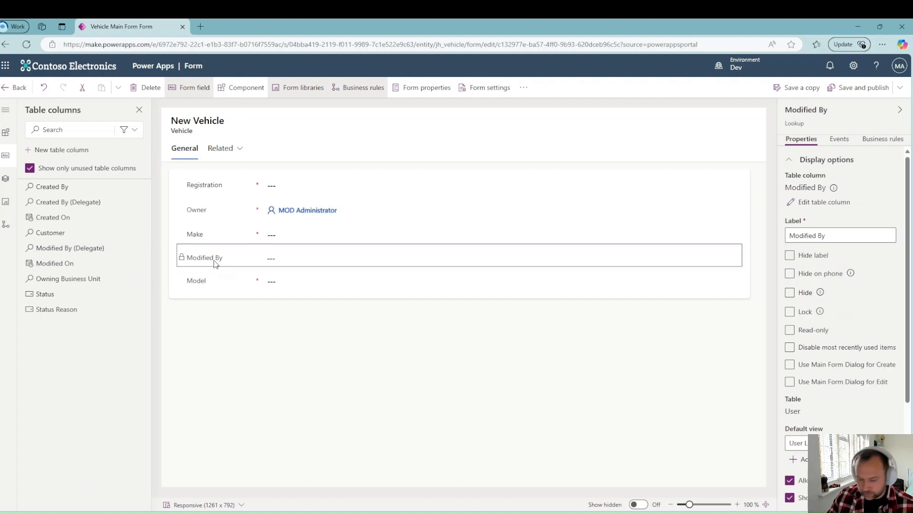
{"action": "key", "text": "Delete"}
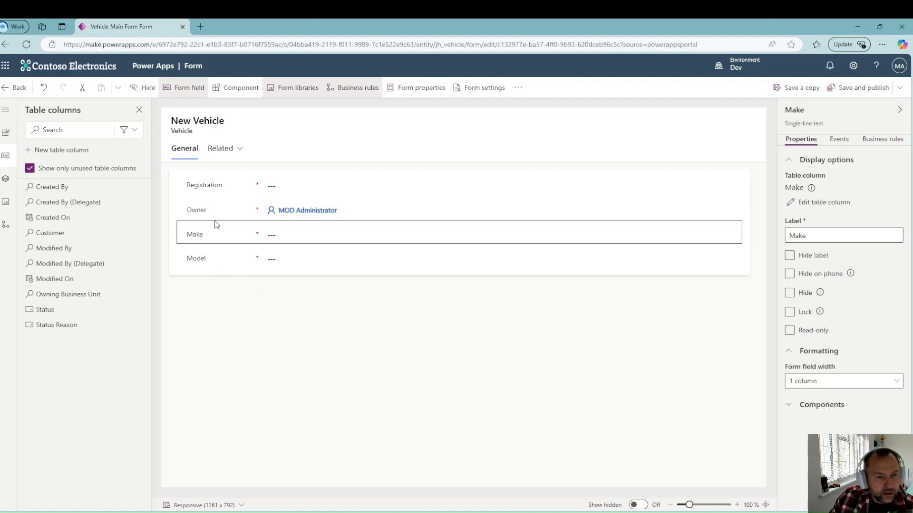
Step: Hide the Owner field, then save, publish and return to the forms list
{"action": "left_click", "coordinate": [210, 215]}
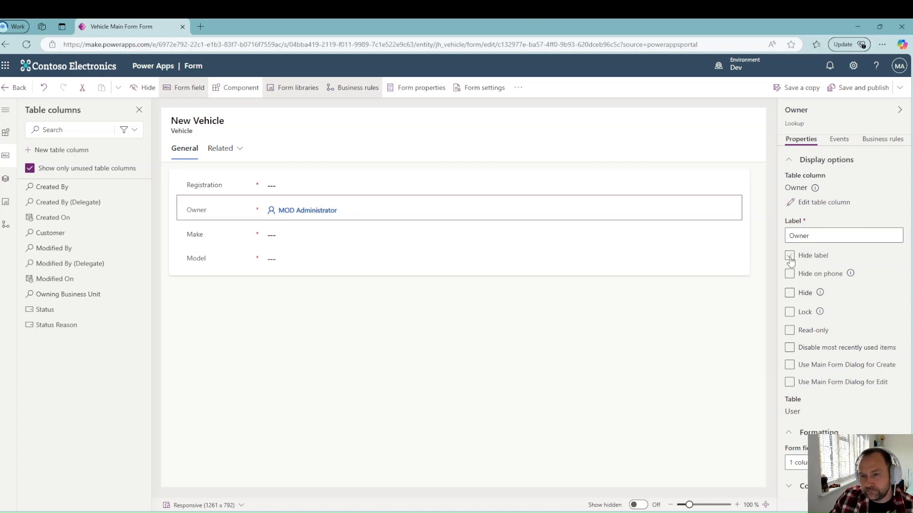
{"action": "left_click", "coordinate": [789, 295]}
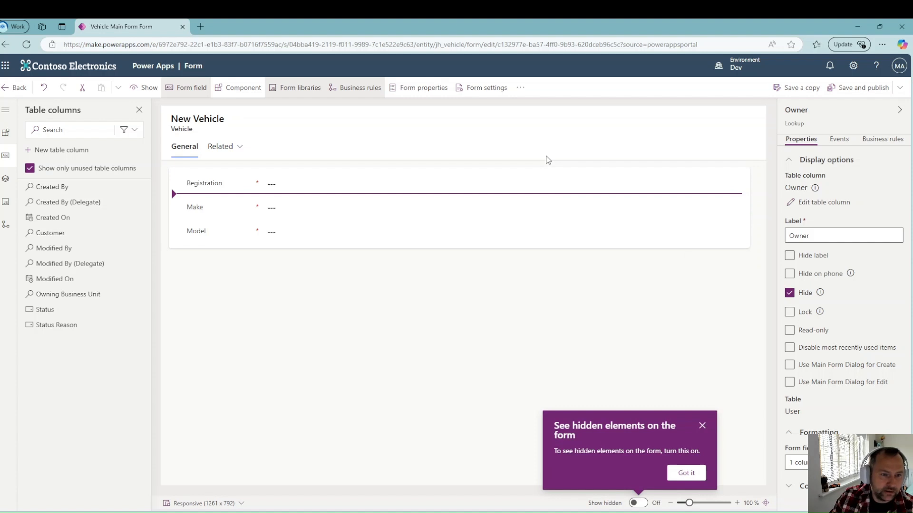
{"action": "left_click", "coordinate": [858, 88]}
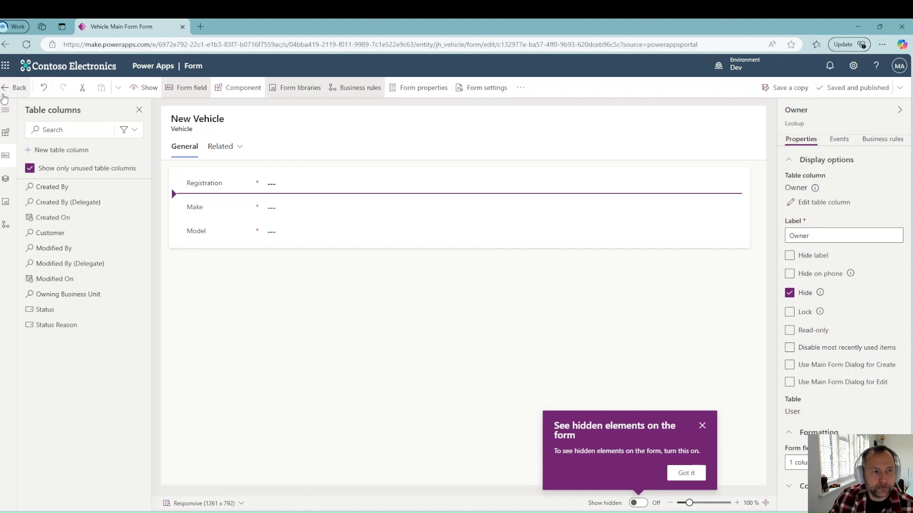
{"action": "left_click", "coordinate": [20, 88]}
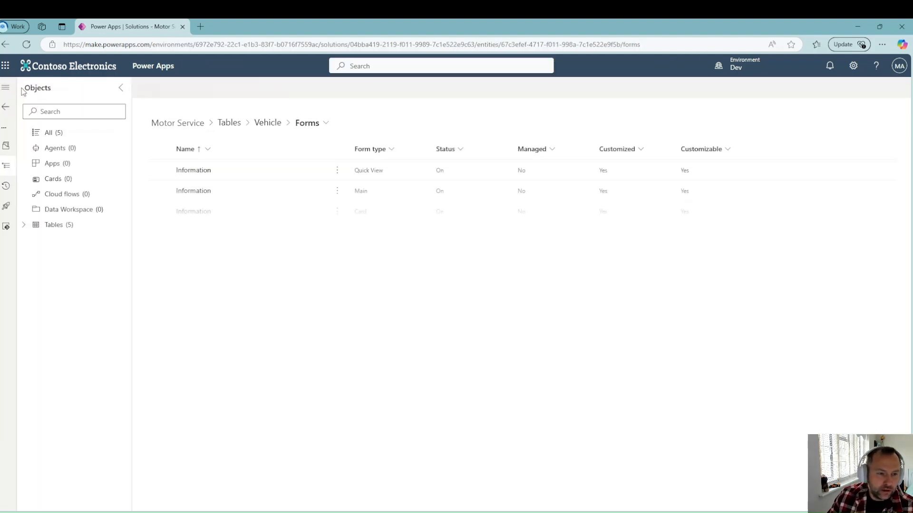
Step: Go to the Work Order table's views and edit Active Work Orders
{"action": "left_click", "coordinate": [36, 228]}
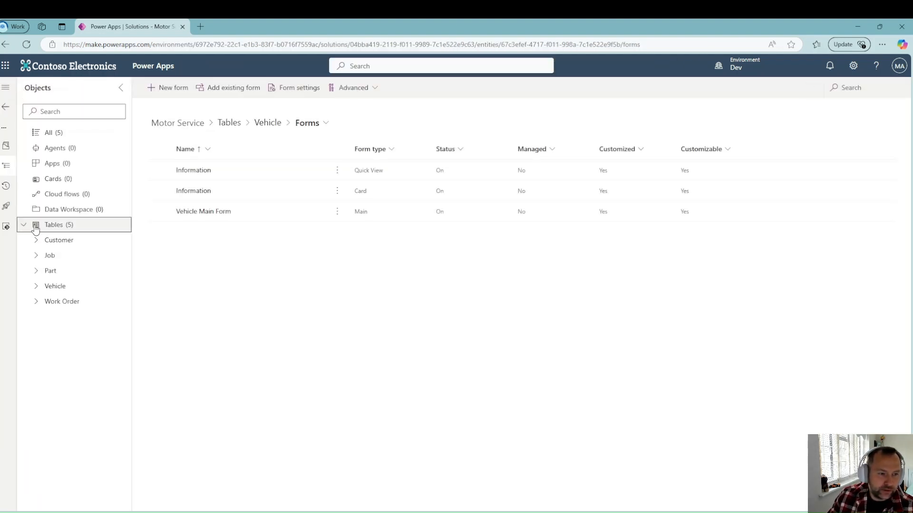
{"action": "left_click", "coordinate": [36, 301]}
{"action": "left_click", "coordinate": [89, 378]}
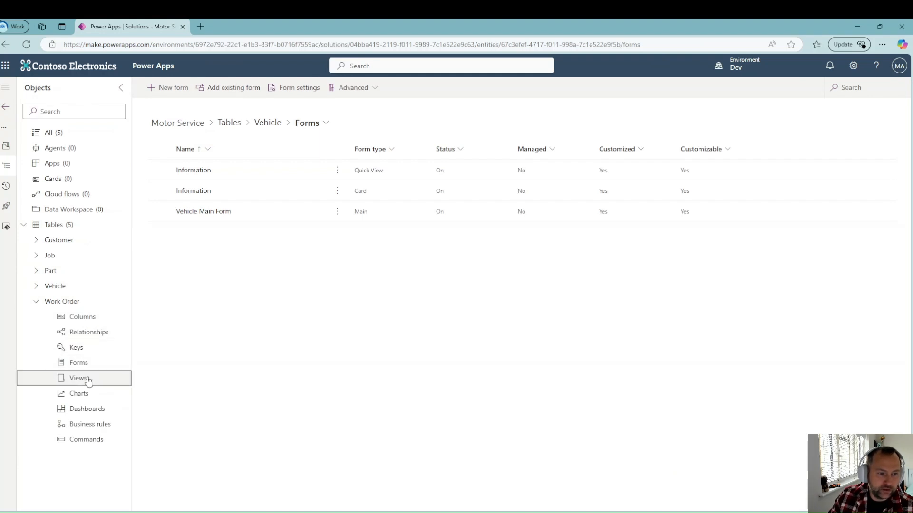
{"action": "left_click", "coordinate": [337, 171]}
{"action": "left_click", "coordinate": [346, 189]}
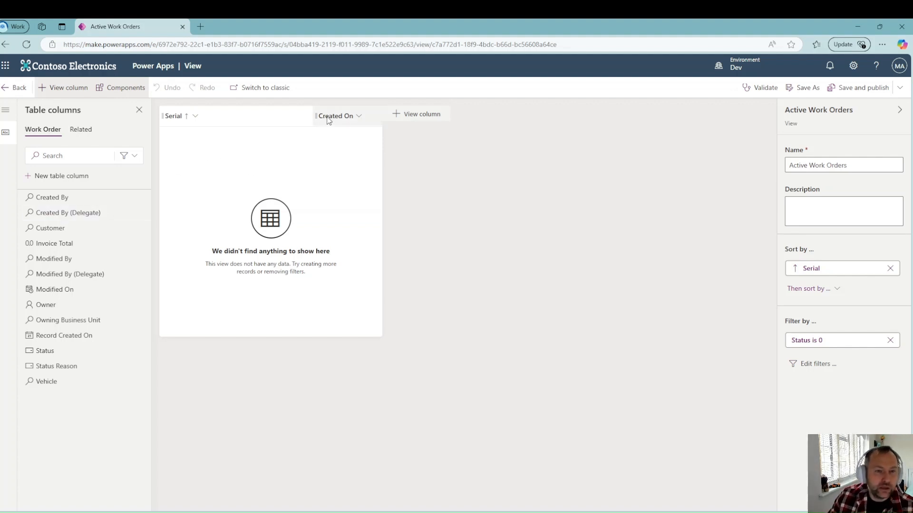
Step: Add the Vehicle, Customer and Invoice Total columns to the view
{"action": "left_click", "coordinate": [372, 120]}
{"action": "left_click", "coordinate": [454, 144]}
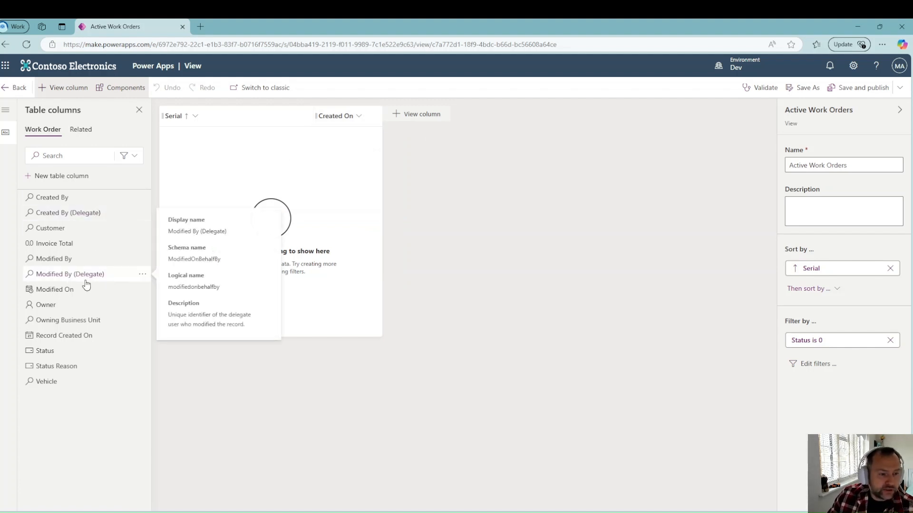
{"action": "left_click", "coordinate": [45, 381]}
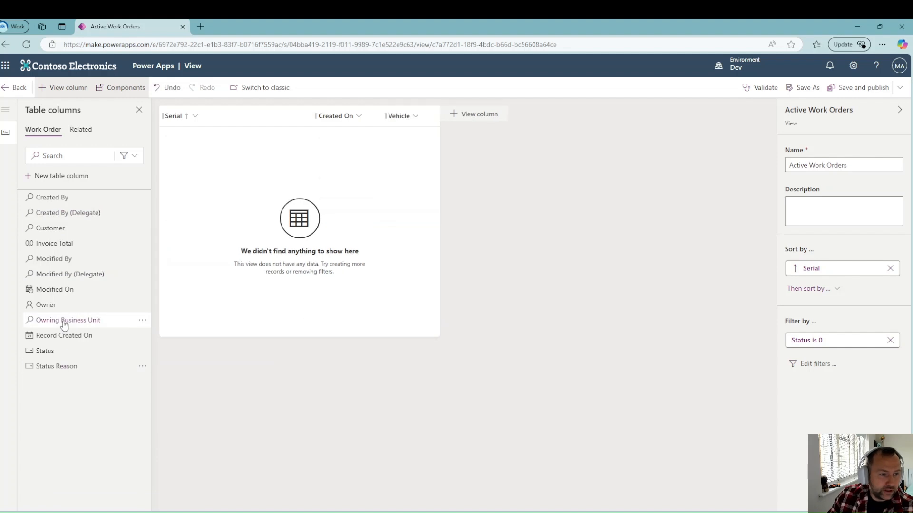
{"action": "left_click", "coordinate": [57, 236]}
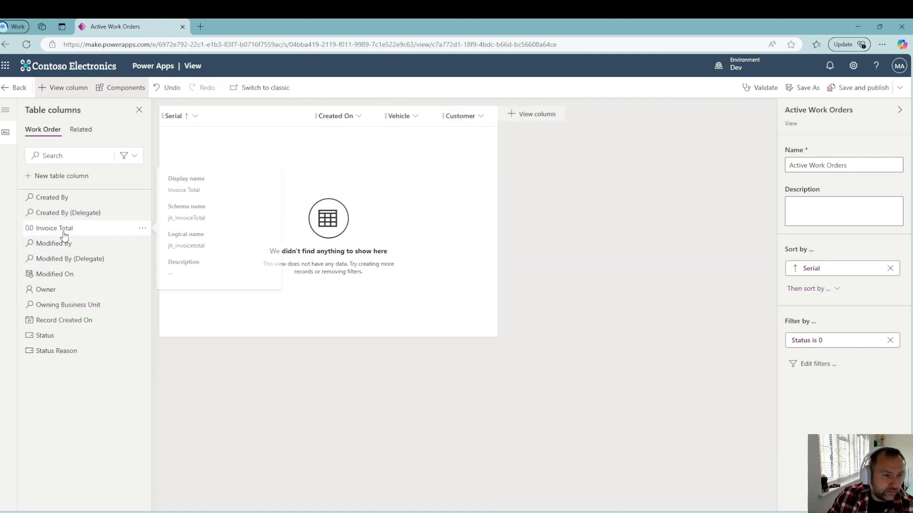
{"action": "left_click", "coordinate": [65, 237]}
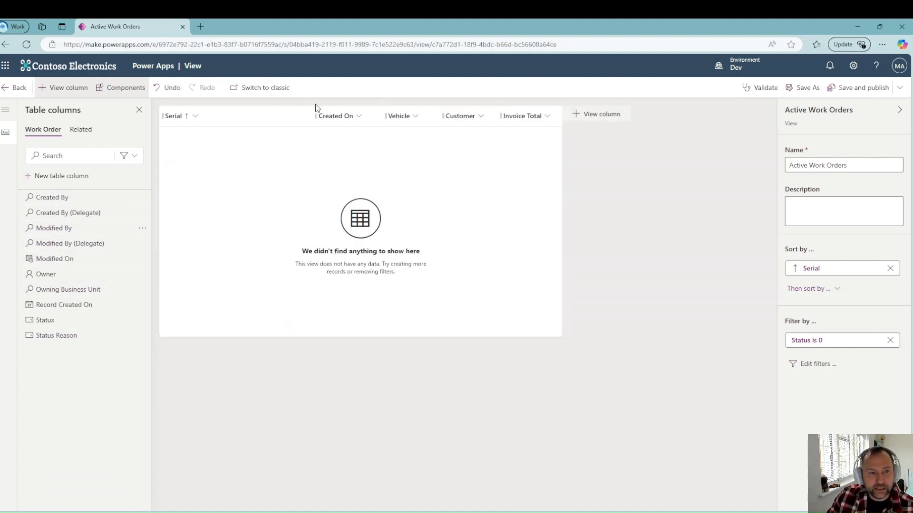
Step: Set the Serial column to 125 px wide and rearrange the column order
{"action": "left_click", "coordinate": [206, 120]}
{"action": "left_click", "coordinate": [200, 141]}
{"action": "double_click", "coordinate": [224, 174]}
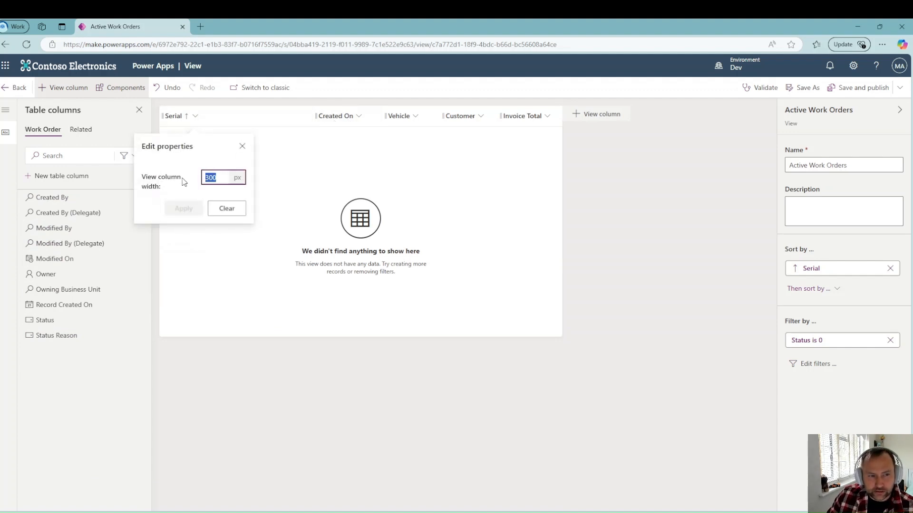
{"action": "type", "text": "125"}
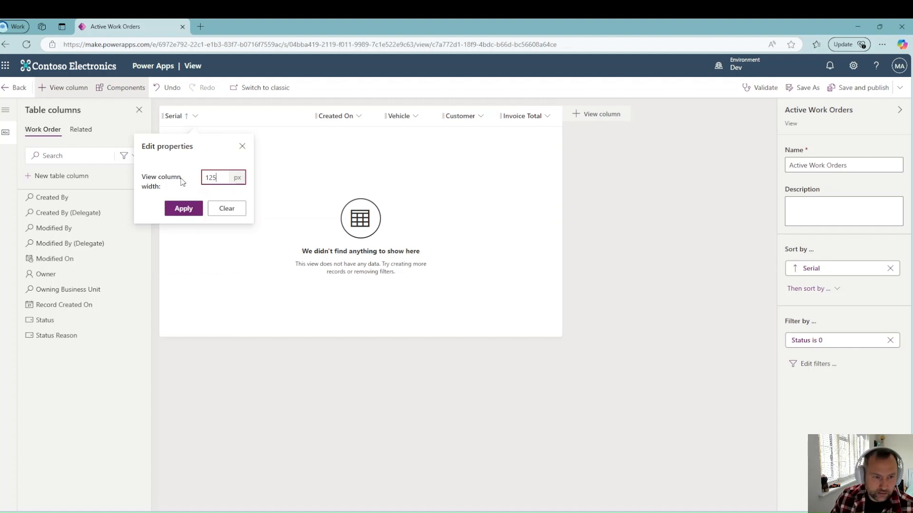
{"action": "key", "text": "Return"}
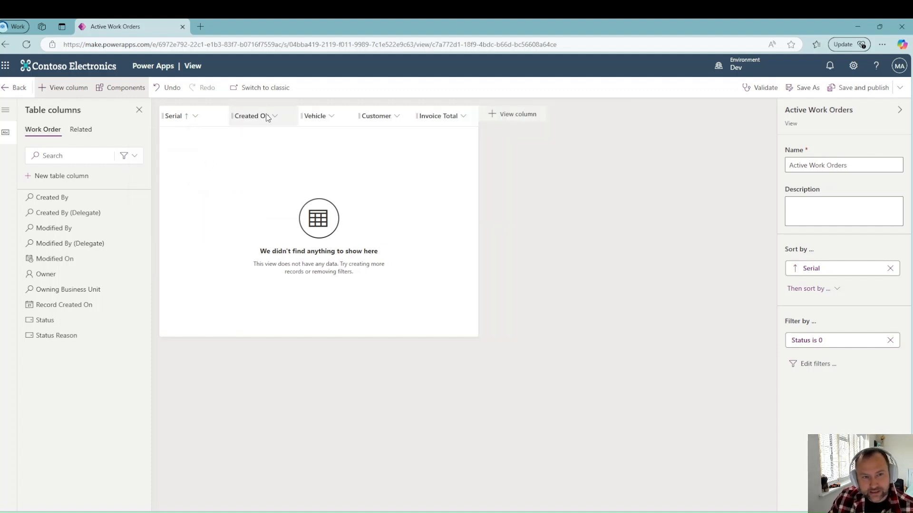
{"action": "left_click_drag", "start_coordinate": [251, 123], "coordinate": [472, 119]}
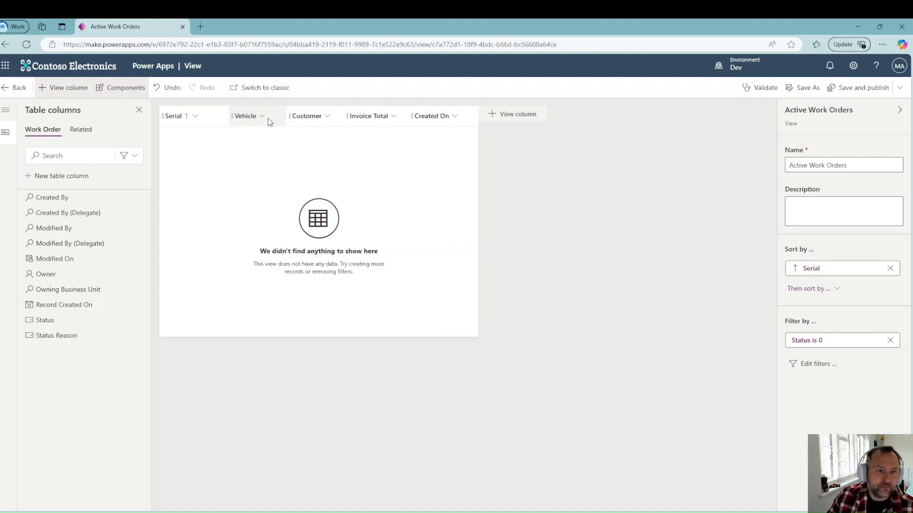
{"action": "left_click_drag", "start_coordinate": [250, 122], "coordinate": [275, 127]}
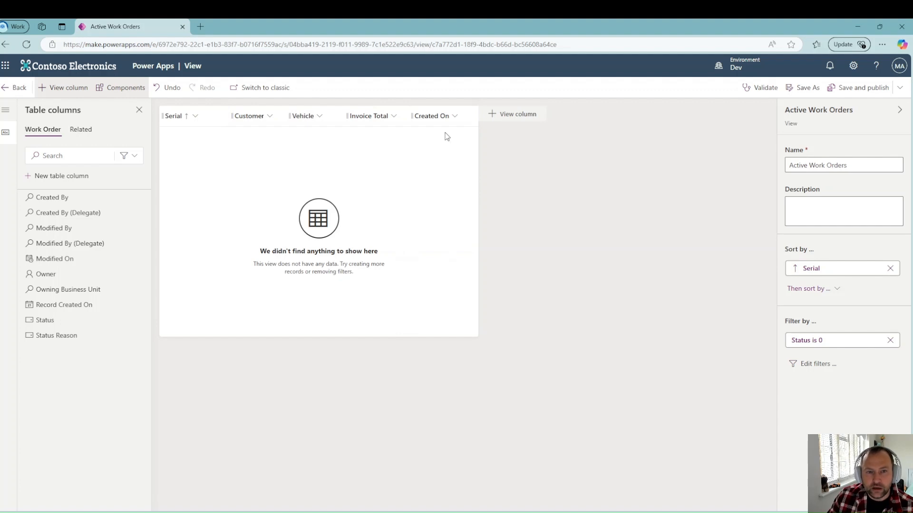
{"action": "left_click_drag", "start_coordinate": [448, 120], "coordinate": [367, 122]}
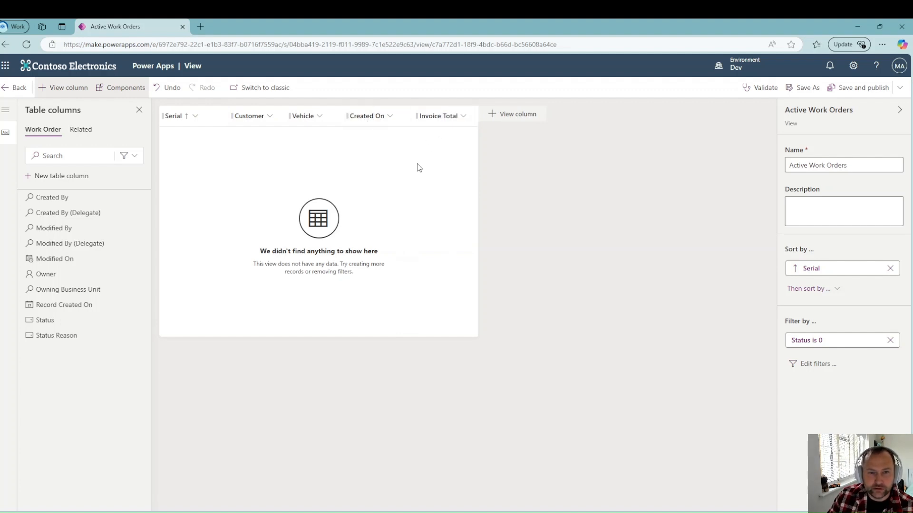
Step: Set the Customer column width to 150 px
{"action": "left_click", "coordinate": [268, 123]}
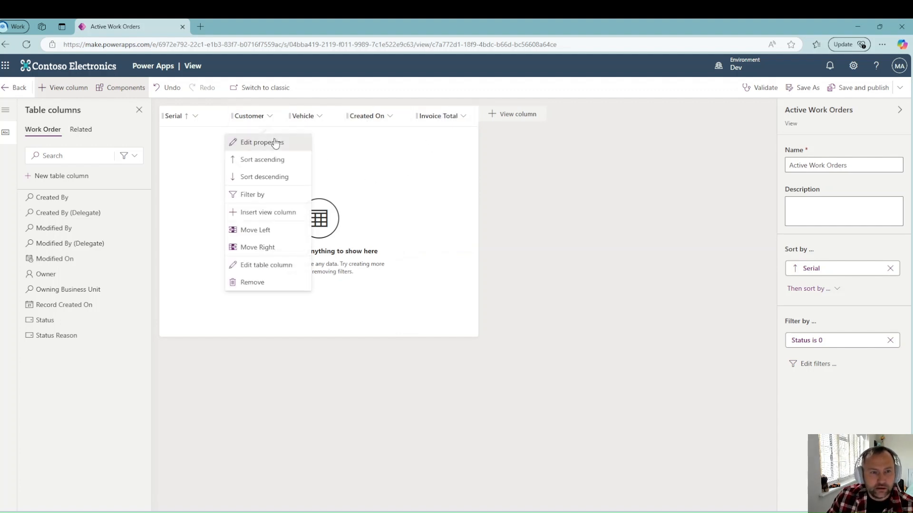
{"action": "left_click", "coordinate": [275, 142]}
{"action": "left_click", "coordinate": [298, 179]}
{"action": "key", "text": "BackSpace"}
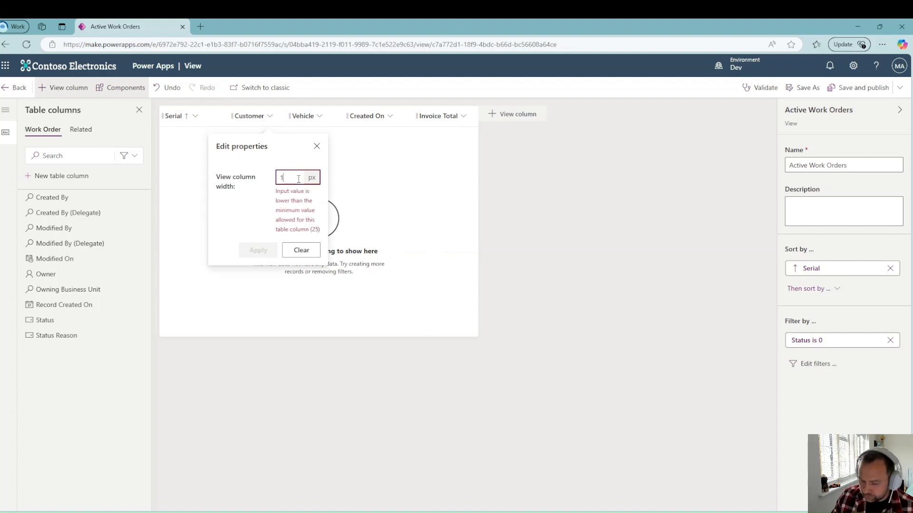
{"action": "type", "text": "50"}
{"action": "left_click", "coordinate": [260, 209]}
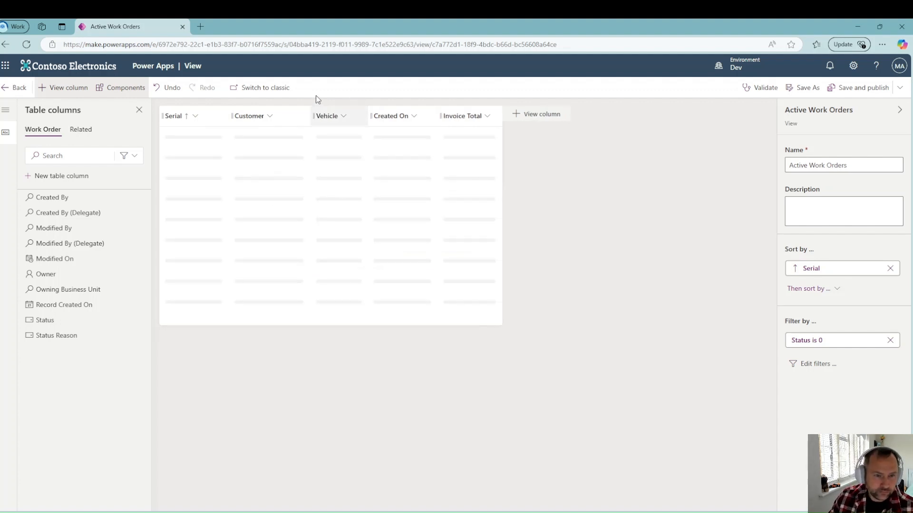
{"action": "left_click", "coordinate": [341, 119]}
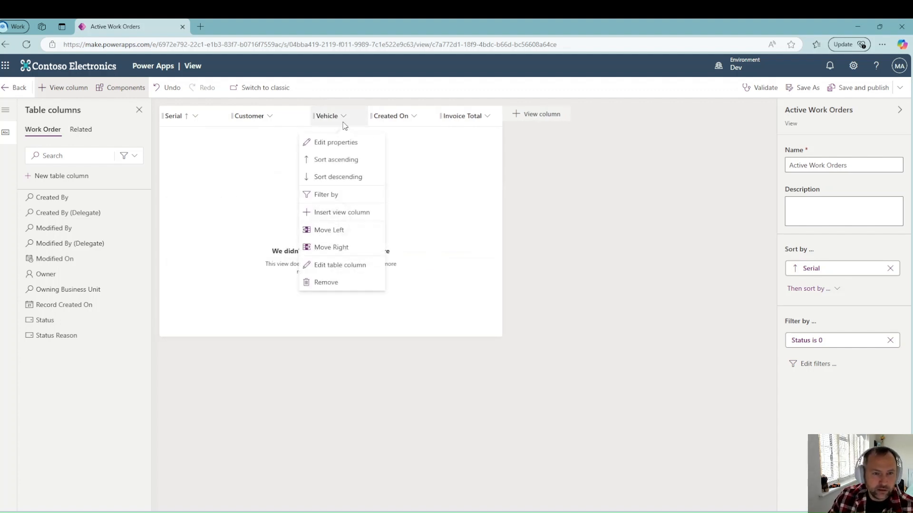
{"action": "left_click", "coordinate": [408, 139]}
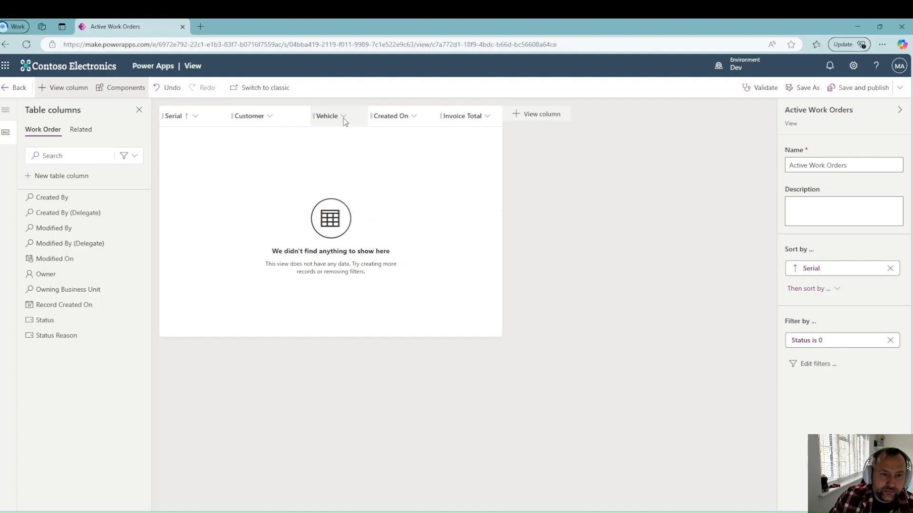
{"action": "left_click", "coordinate": [85, 129]}
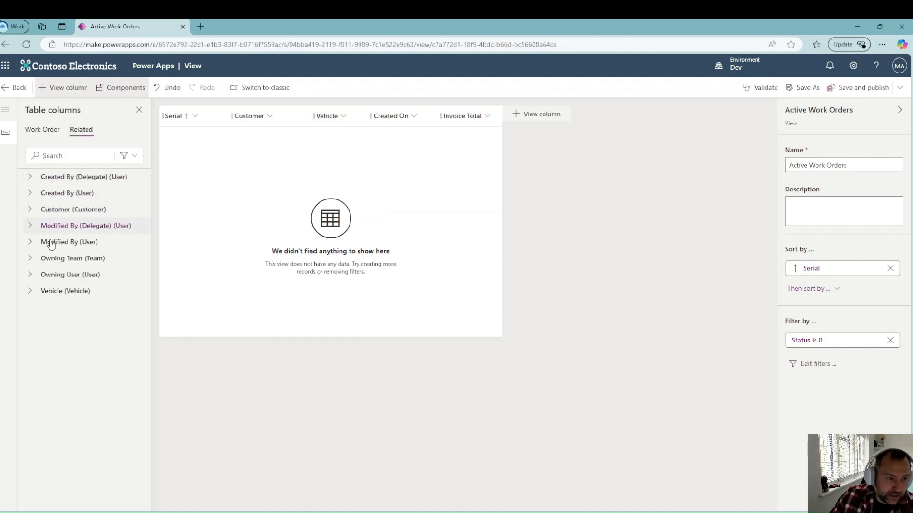
Step: Add Make (Vehicle) and Model (Vehicle) right after the Vehicle column, then save and publish the view
{"action": "left_click", "coordinate": [29, 291]}
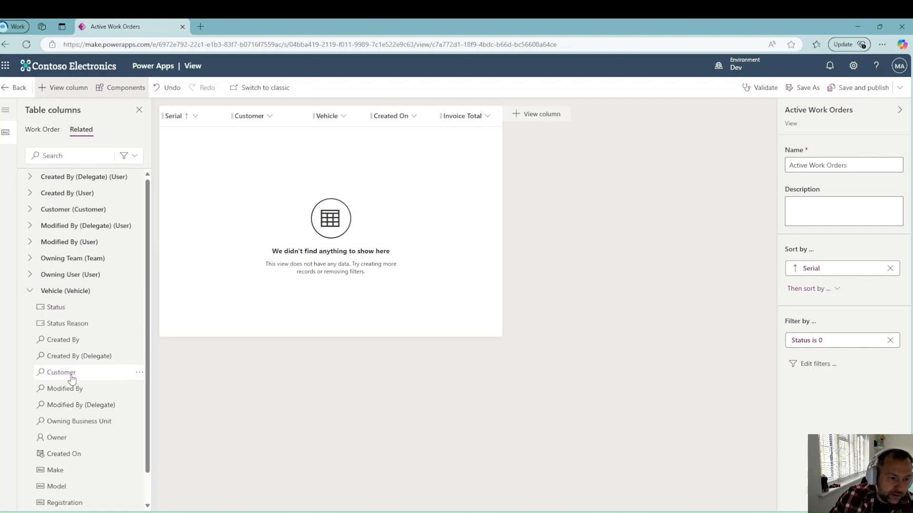
{"action": "scroll", "coordinate": [61, 380], "scroll_direction": "down", "scroll_amount": 1}
{"action": "left_click", "coordinate": [61, 438]}
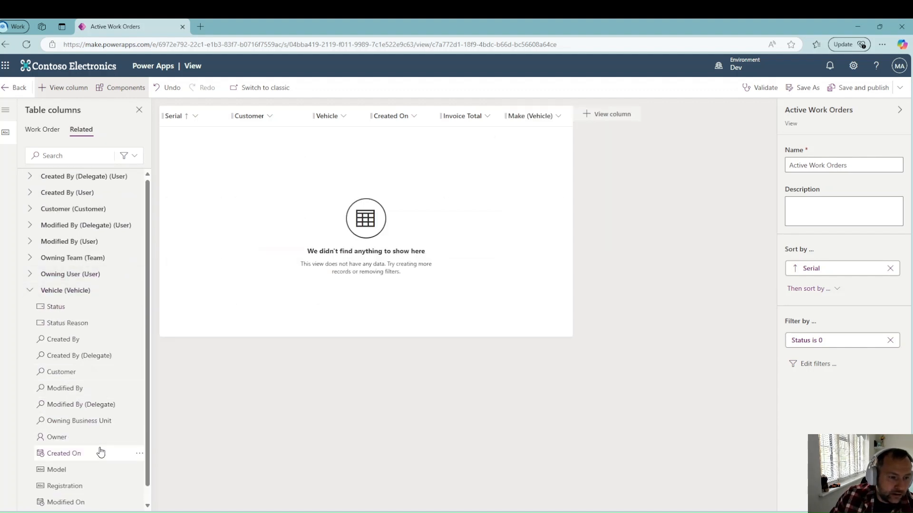
{"action": "left_click", "coordinate": [87, 470]}
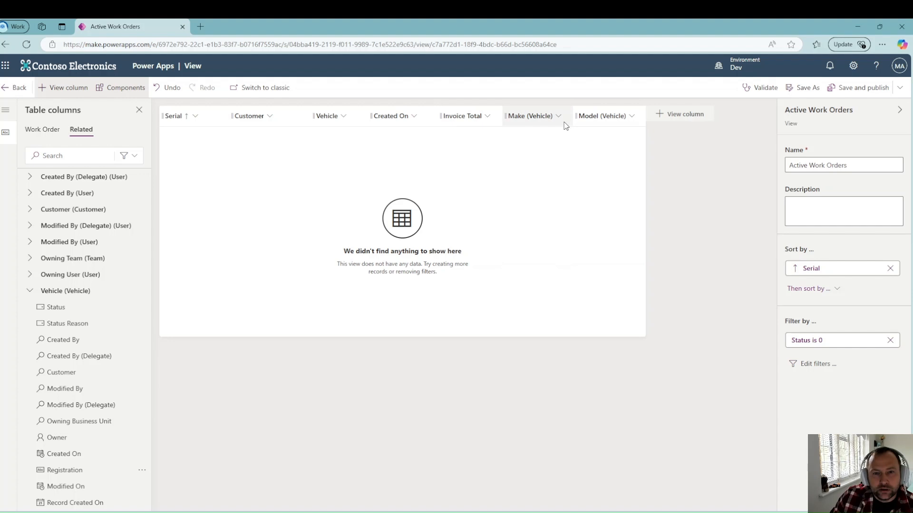
{"action": "left_click_drag", "start_coordinate": [565, 124], "coordinate": [387, 126]}
{"action": "left_click_drag", "start_coordinate": [603, 121], "coordinate": [451, 125]}
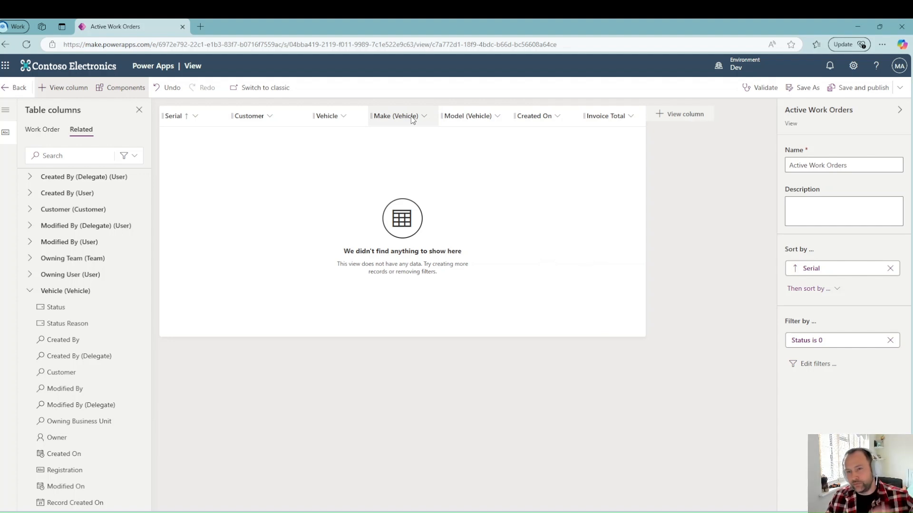
{"action": "left_click", "coordinate": [858, 90]}
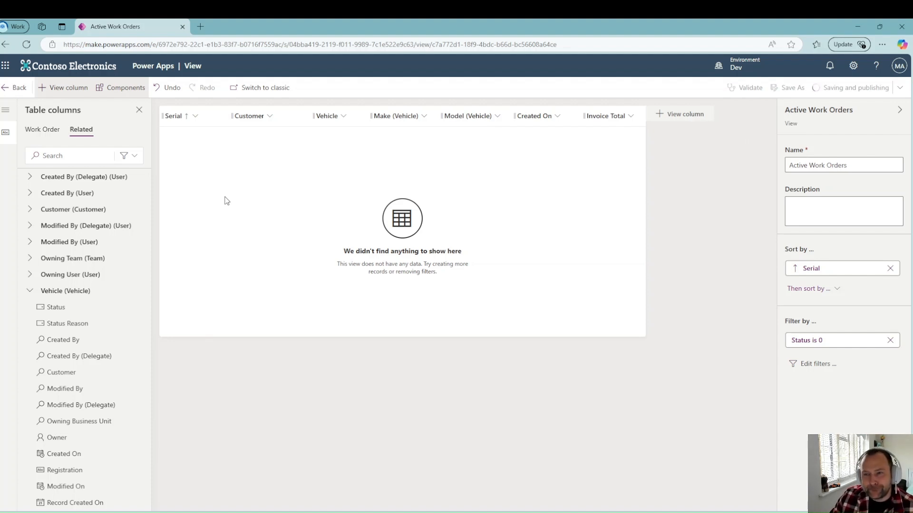
{"action": "left_click", "coordinate": [3, 89]}
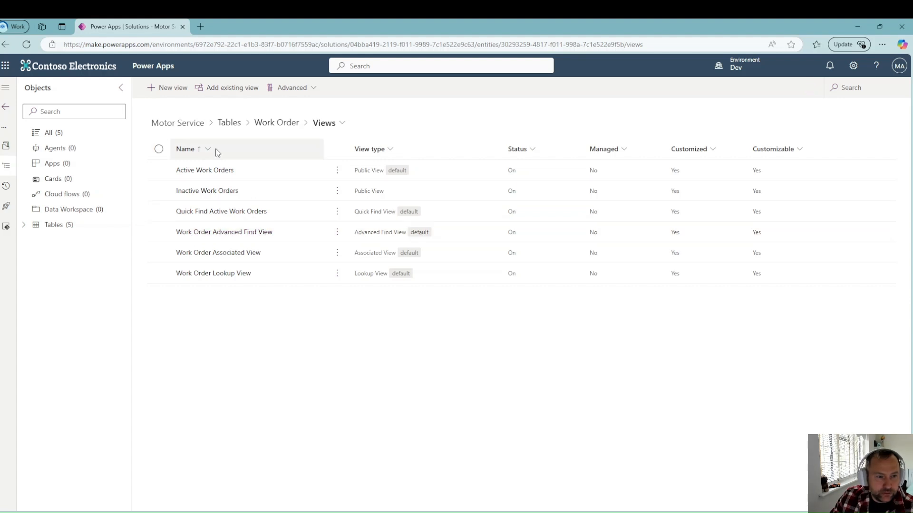
Step: Open the Work Order table's Main form in the form designer
{"action": "left_click", "coordinate": [283, 124]}
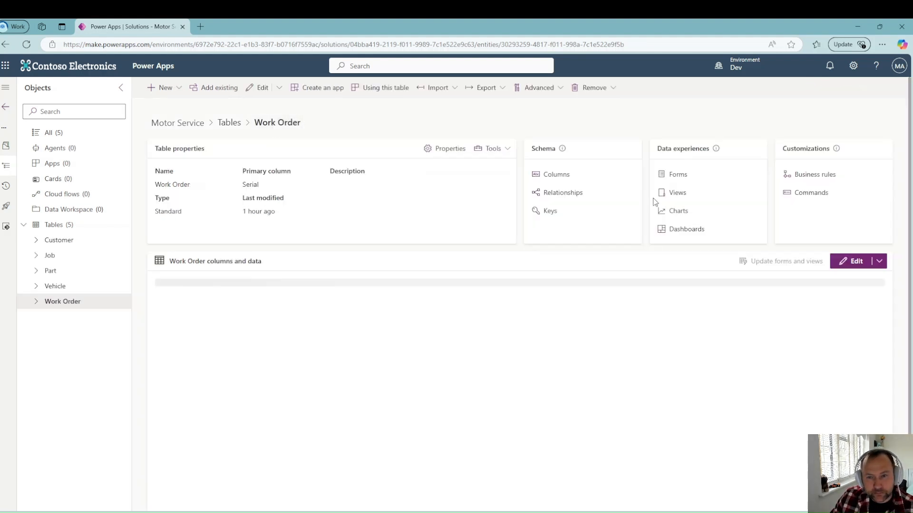
{"action": "left_click", "coordinate": [674, 175]}
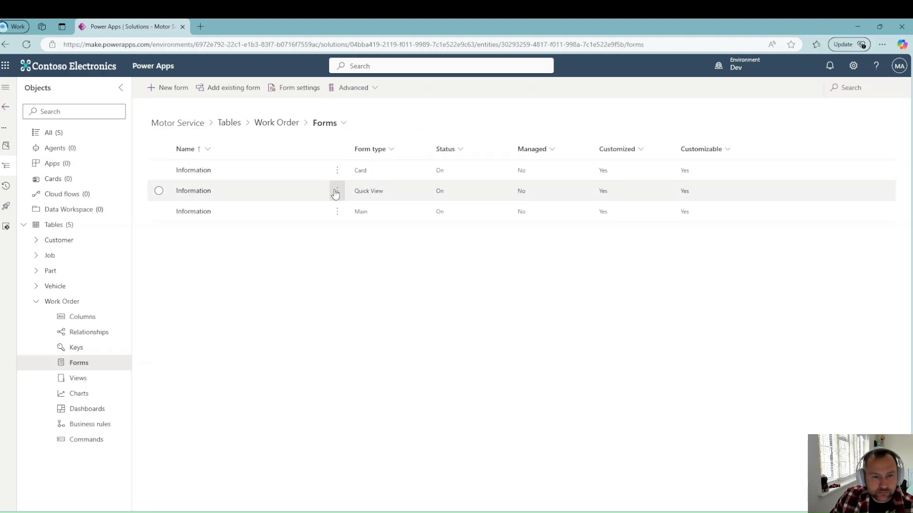
{"action": "left_click", "coordinate": [337, 211]}
{"action": "left_click", "coordinate": [355, 236]}
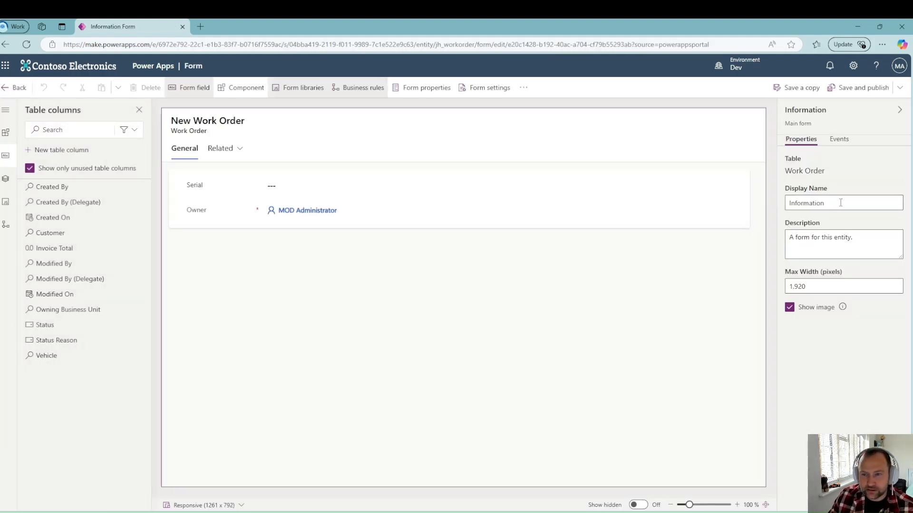
Step: Change the form's display name to 'Work Order Main Form'
{"action": "double_click", "coordinate": [845, 203]}
{"action": "type", "text": "Work Order Main Form"}
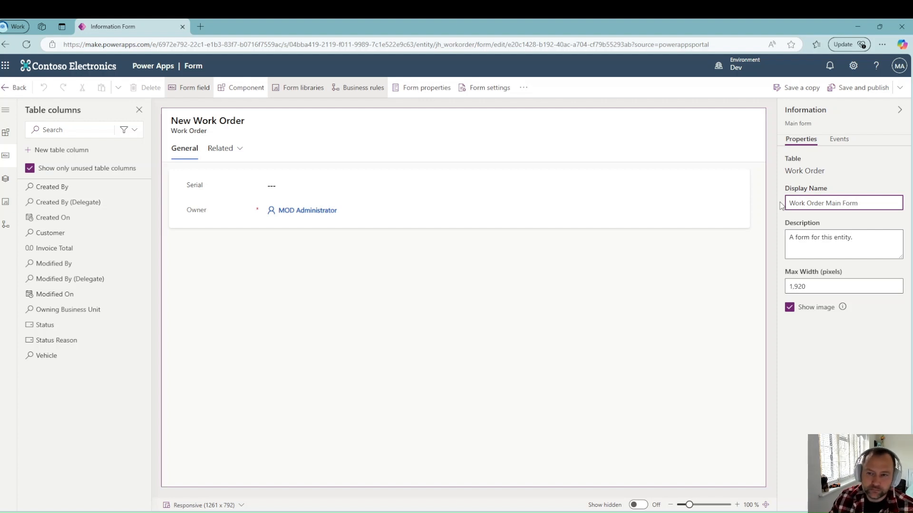
{"action": "left_click", "coordinate": [240, 233]}
Step: Hide the Owner field and add Customer, Vehicle and Invoice Total to the form
{"action": "left_click", "coordinate": [231, 212]}
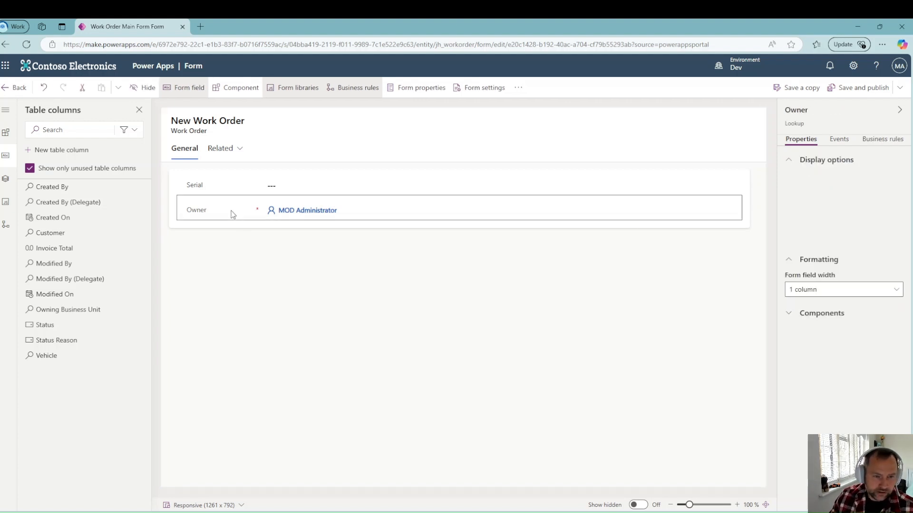
{"action": "left_click", "coordinate": [789, 294]}
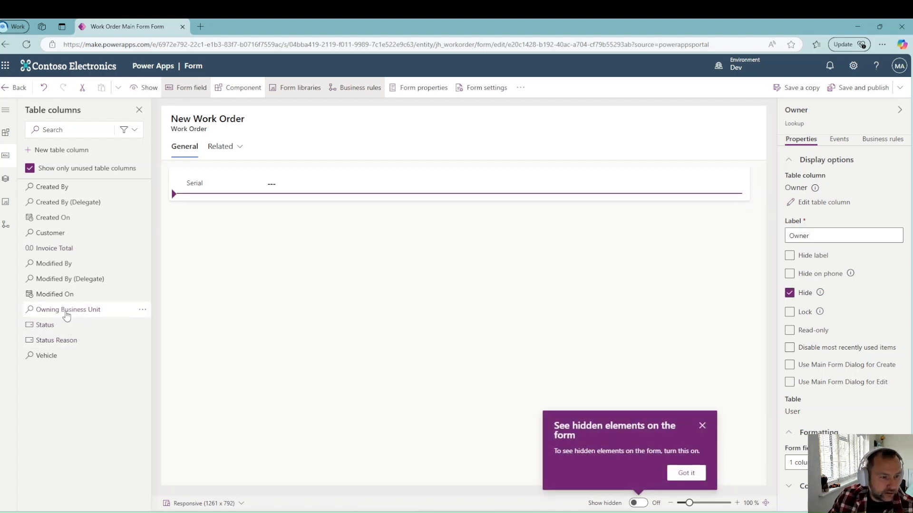
{"action": "mouse_move", "coordinate": [57, 354]}
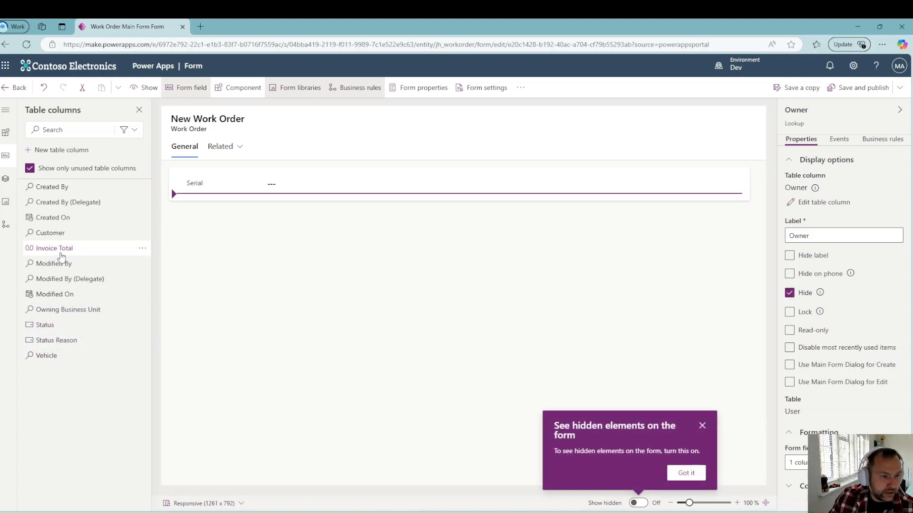
{"action": "left_click", "coordinate": [51, 232]}
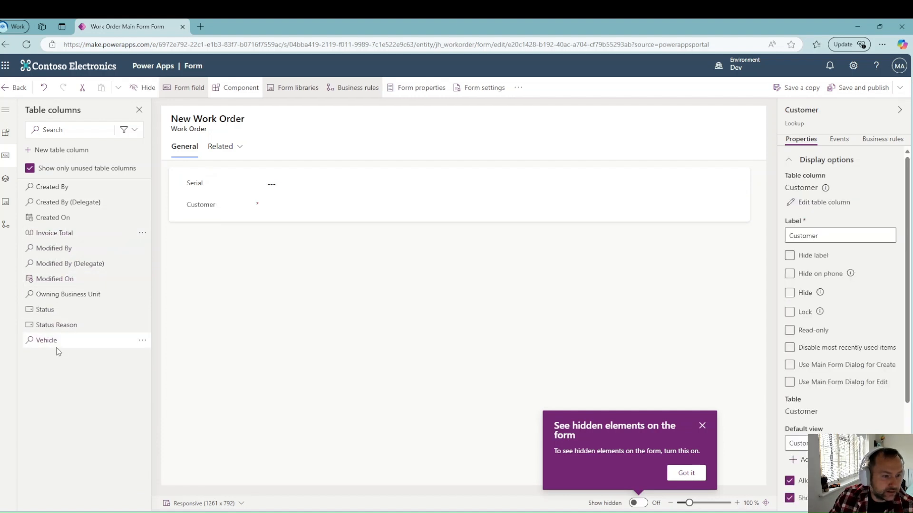
{"action": "left_click", "coordinate": [52, 342]}
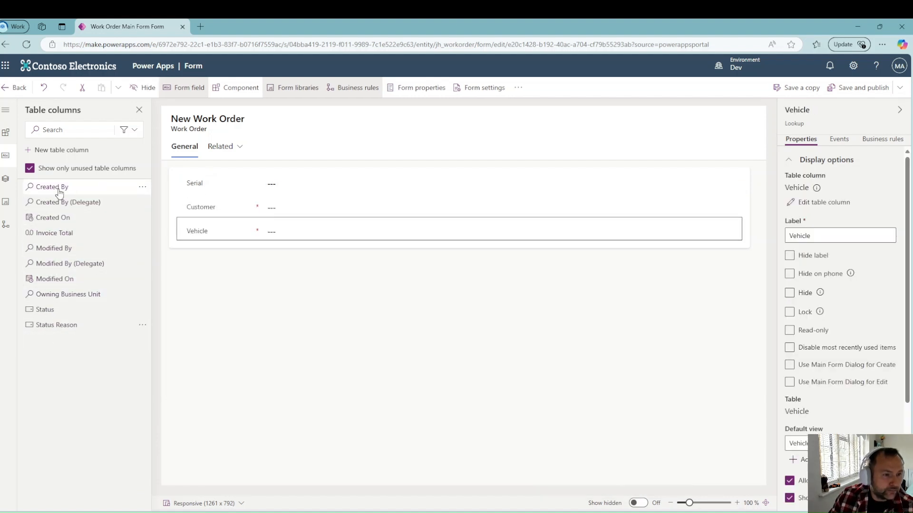
{"action": "mouse_move", "coordinate": [95, 205]}
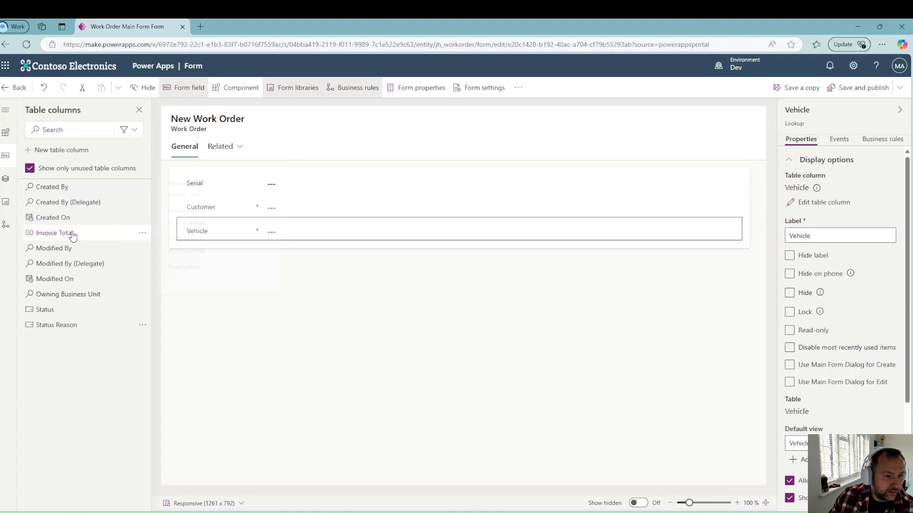
{"action": "left_click", "coordinate": [71, 233]}
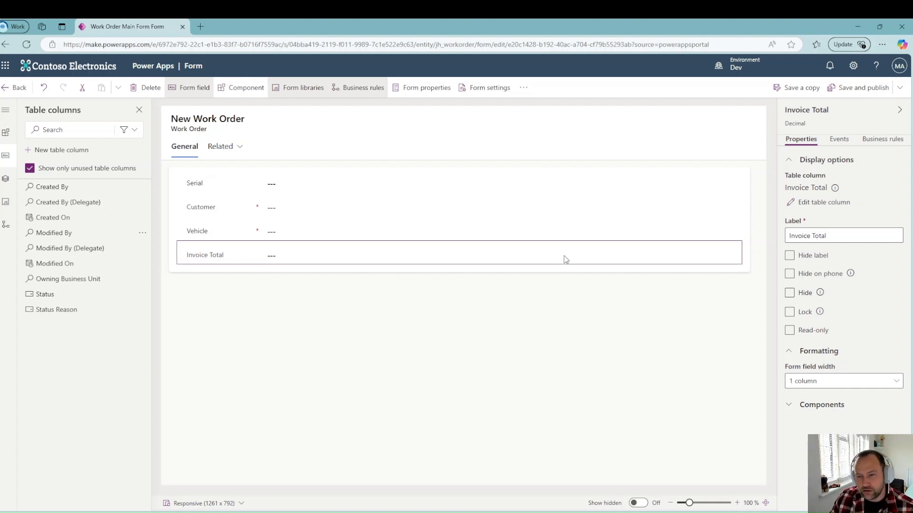
Step: Make Invoice Total and Serial read-only, move Serial into the header, and publish the form
{"action": "left_click", "coordinate": [789, 330]}
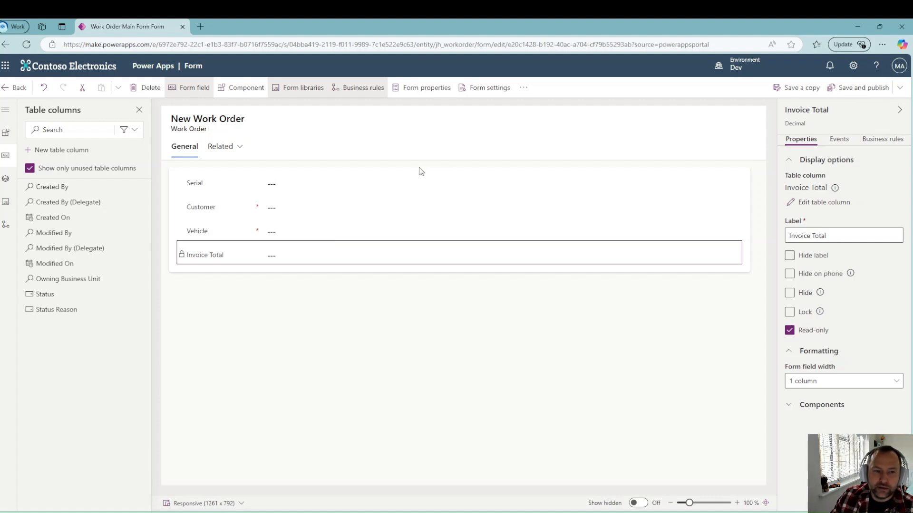
{"action": "left_click", "coordinate": [291, 183]}
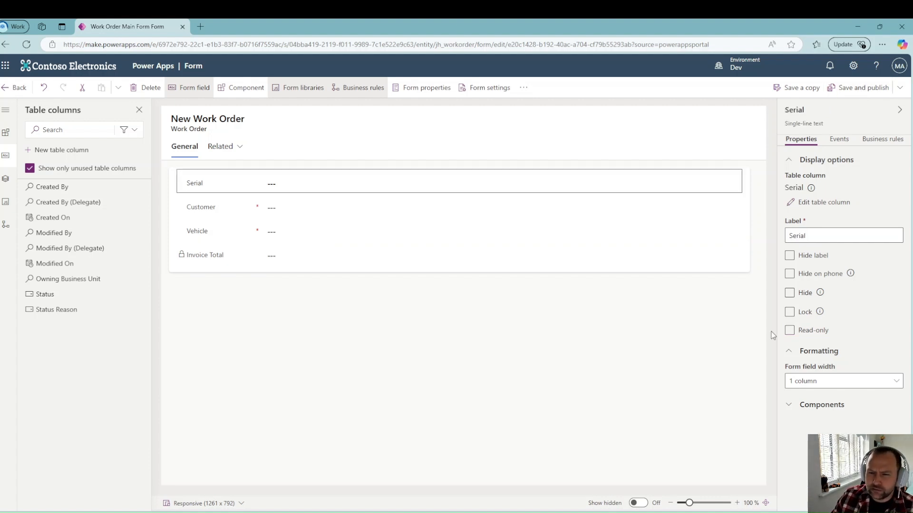
{"action": "left_click", "coordinate": [789, 330]}
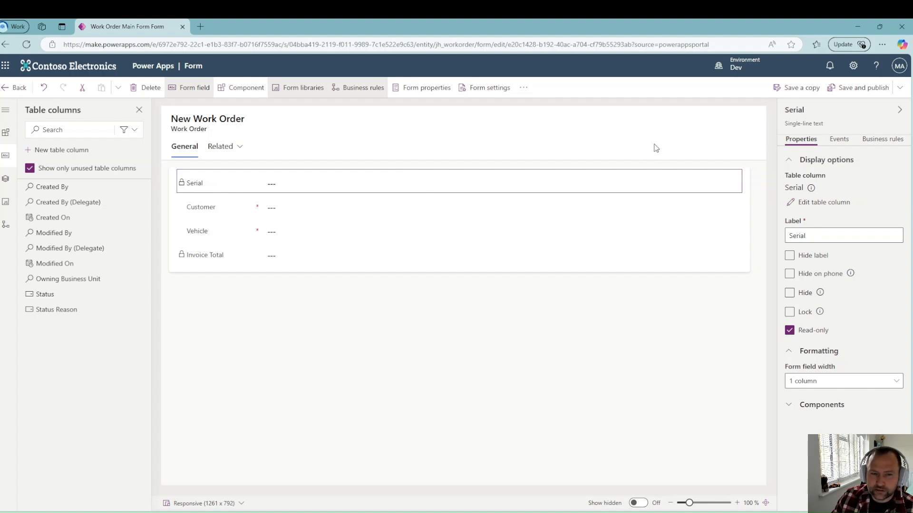
{"action": "left_click_drag", "start_coordinate": [213, 185], "coordinate": [712, 119]}
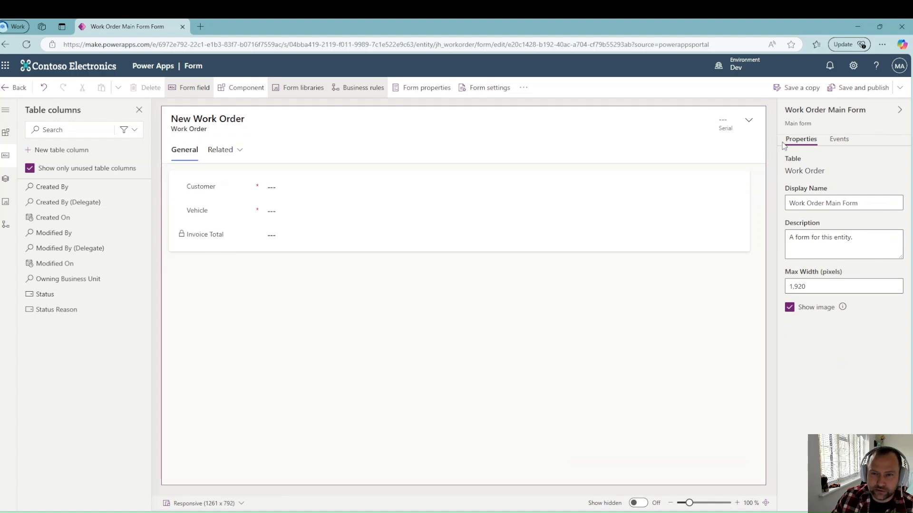
{"action": "left_click", "coordinate": [864, 92]}
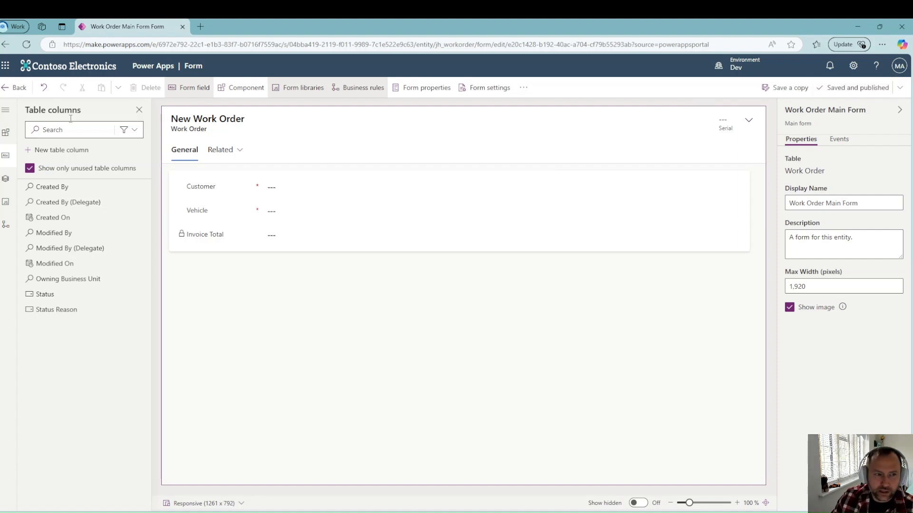
{"action": "left_click", "coordinate": [19, 89]}
{"action": "left_click", "coordinate": [22, 226]}
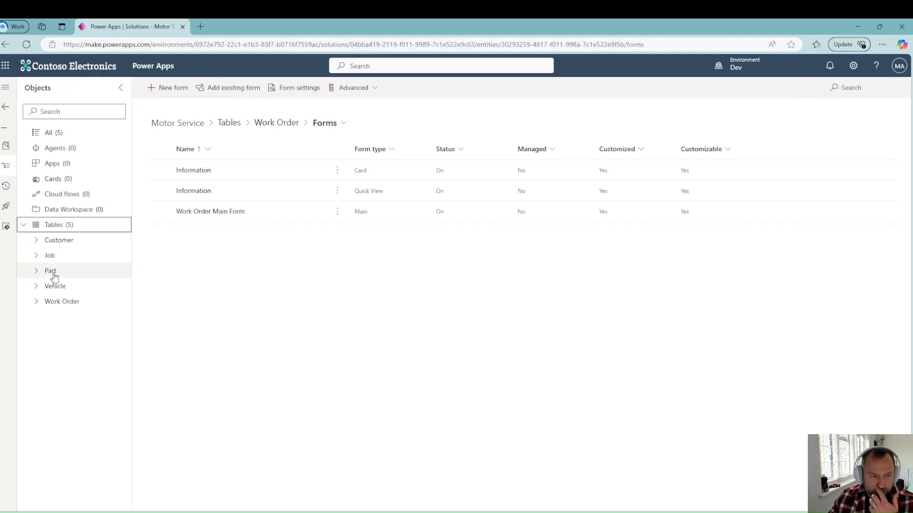
Step: Open the Part table's Active Parts view in the view designer
{"action": "left_click", "coordinate": [56, 273]}
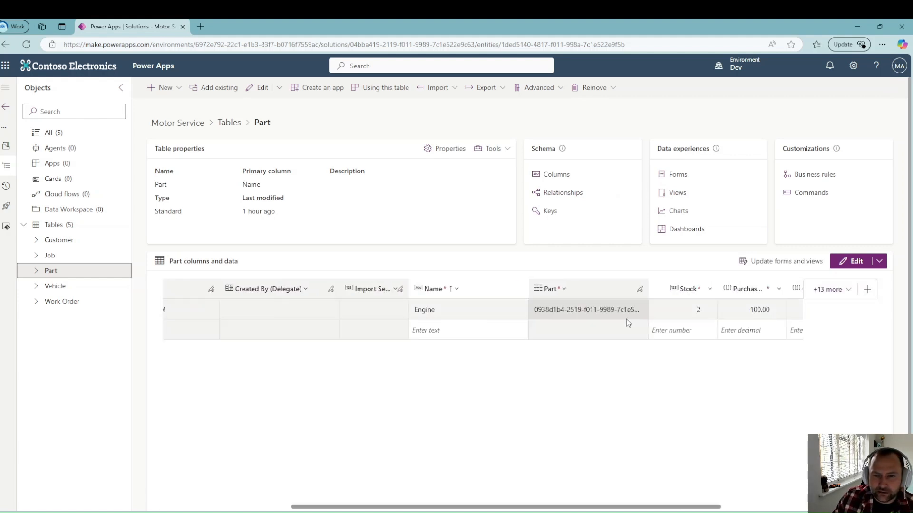
{"action": "scroll", "coordinate": [625, 323], "scroll_direction": "right", "scroll_amount": 5}
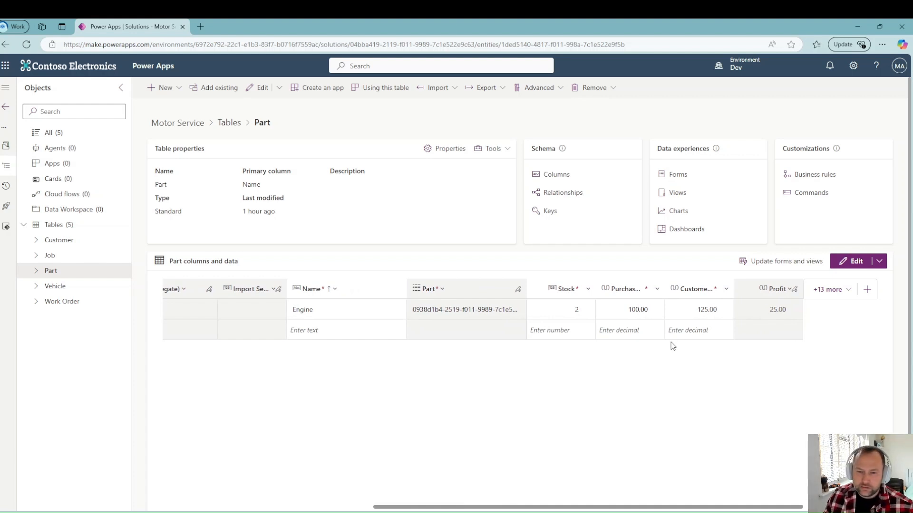
{"action": "left_click", "coordinate": [678, 193]}
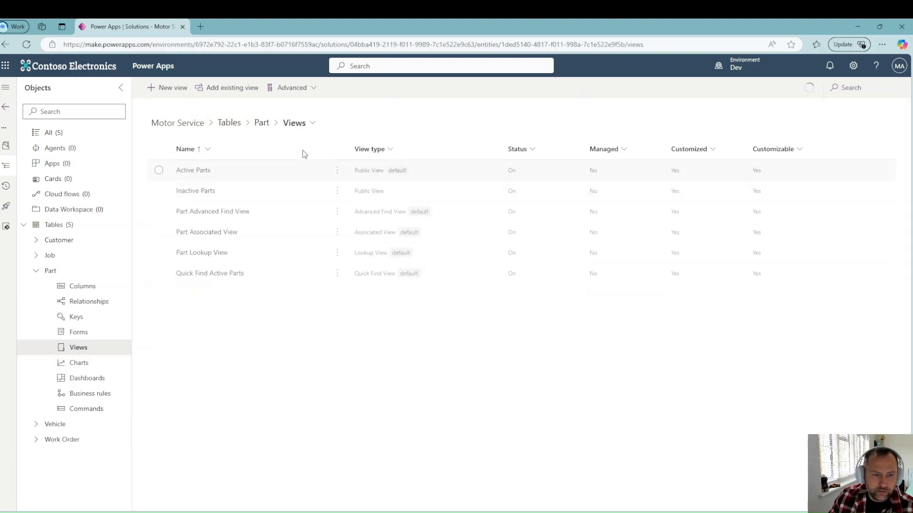
{"action": "left_click", "coordinate": [337, 170]}
{"action": "left_click", "coordinate": [352, 190]}
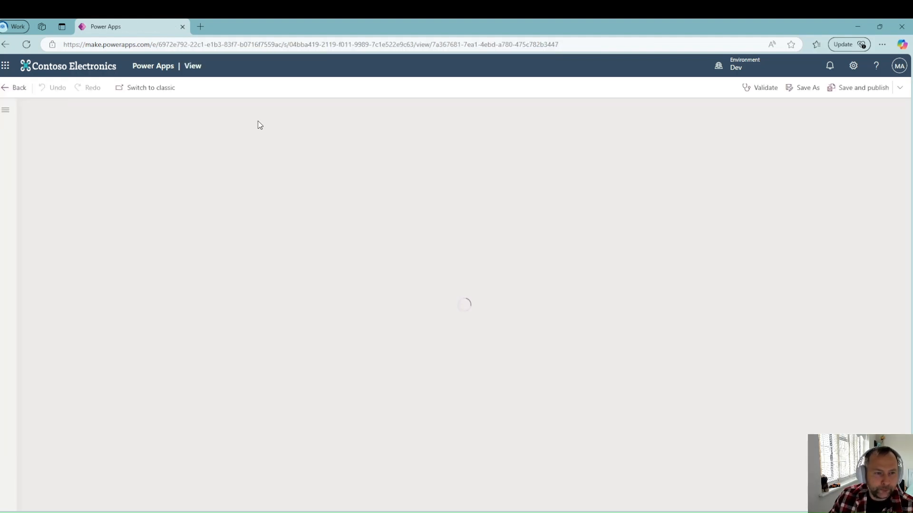
Step: Replace Created On with Purchase Price, Customer Price and Profit columns in Active Parts
{"action": "left_click", "coordinate": [336, 116]}
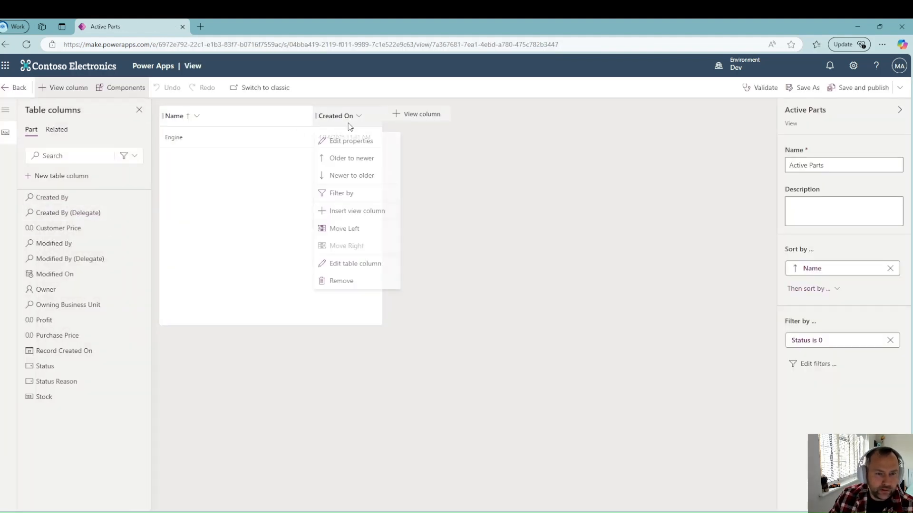
{"action": "left_click", "coordinate": [342, 283]}
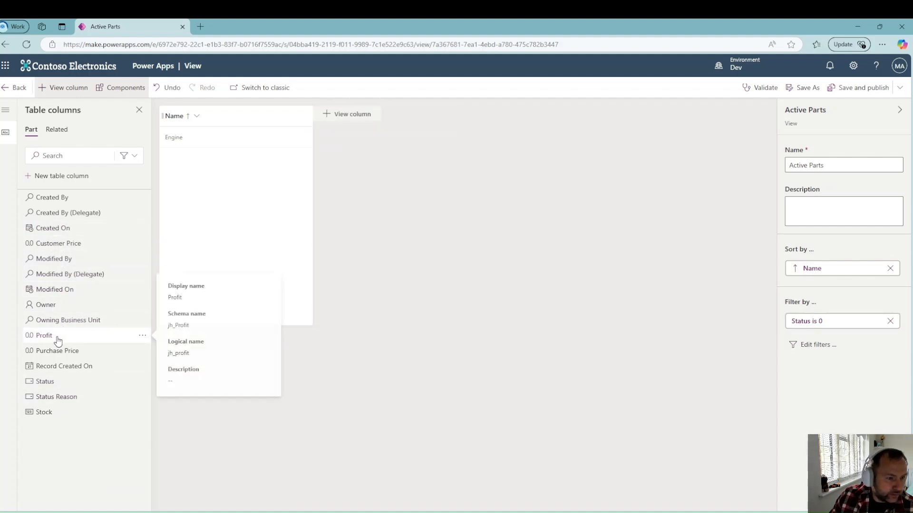
{"action": "left_click", "coordinate": [62, 355]}
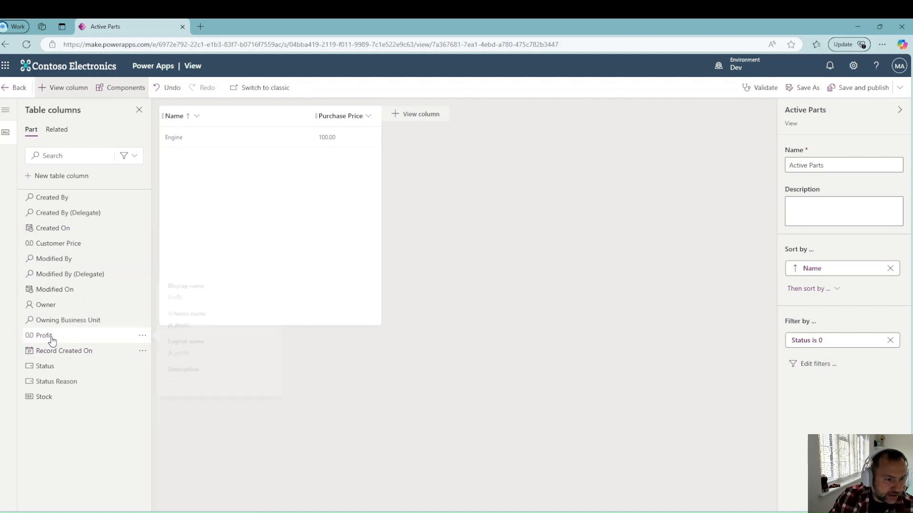
{"action": "left_click", "coordinate": [55, 243]}
{"action": "left_click", "coordinate": [59, 322]}
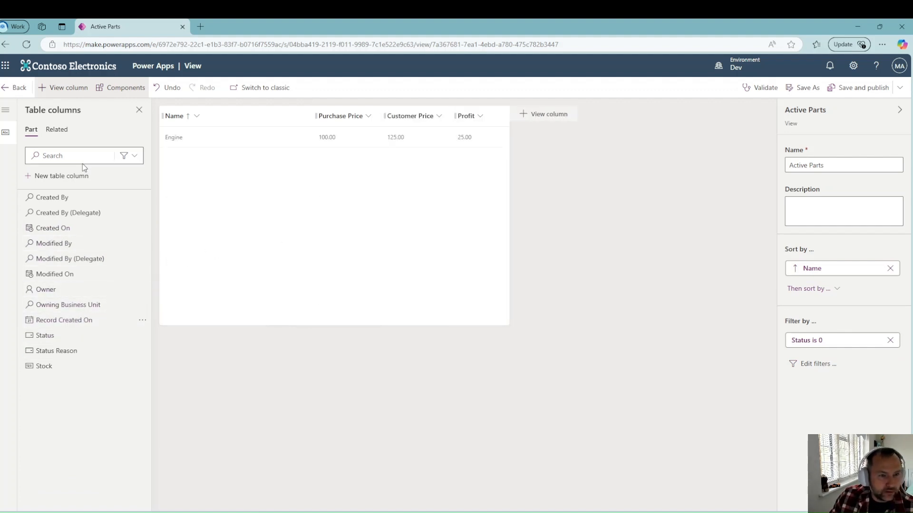
Step: Save and publish the Active Parts view and return to the Part table overview
{"action": "left_click", "coordinate": [851, 88]}
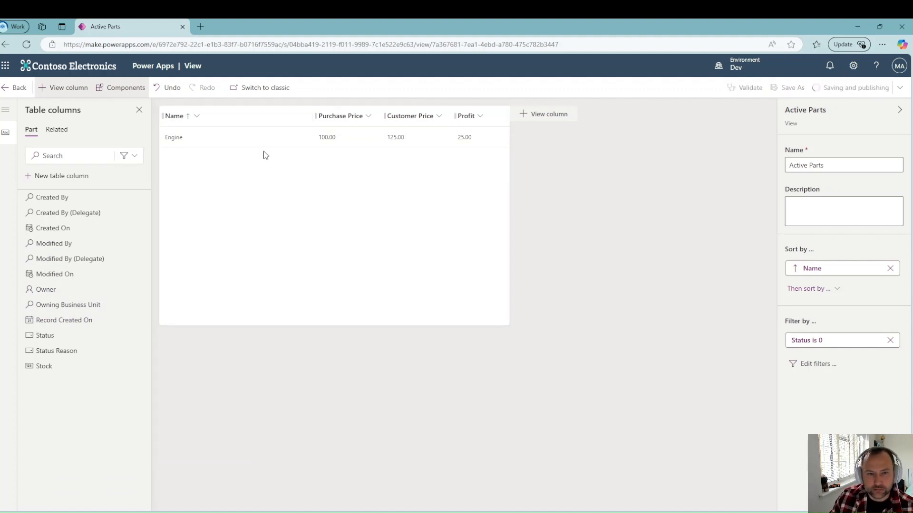
{"action": "left_click", "coordinate": [16, 90]}
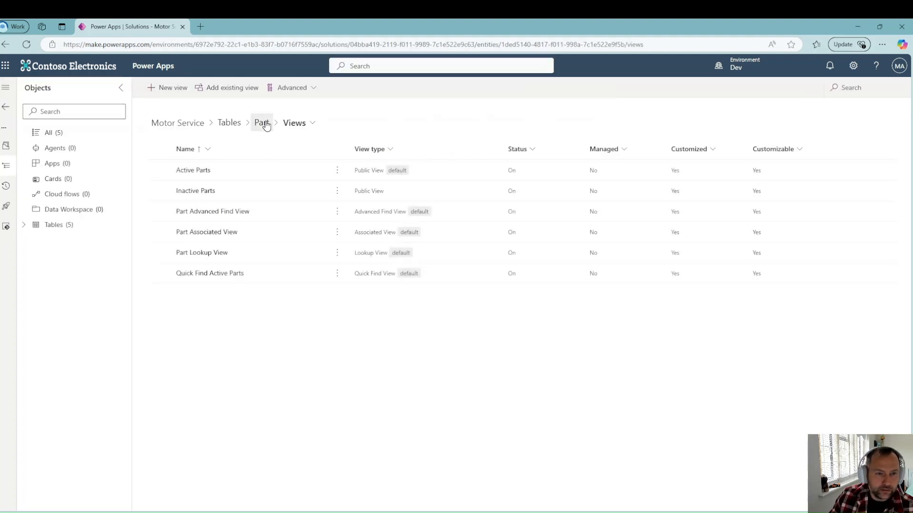
{"action": "left_click", "coordinate": [262, 123]}
Step: Edit the Part main form and add Purchase Price, Customer Price and Profit
{"action": "left_click", "coordinate": [683, 177]}
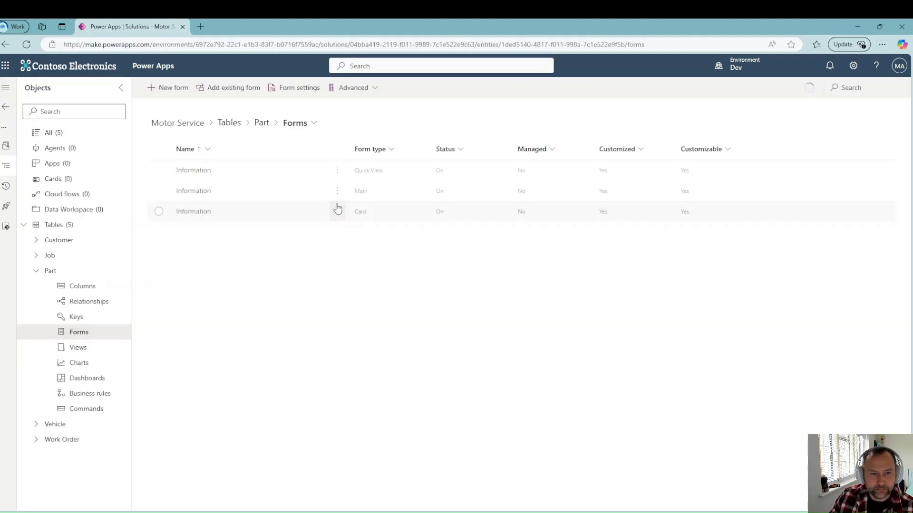
{"action": "left_click", "coordinate": [337, 190]}
{"action": "left_click", "coordinate": [347, 208]}
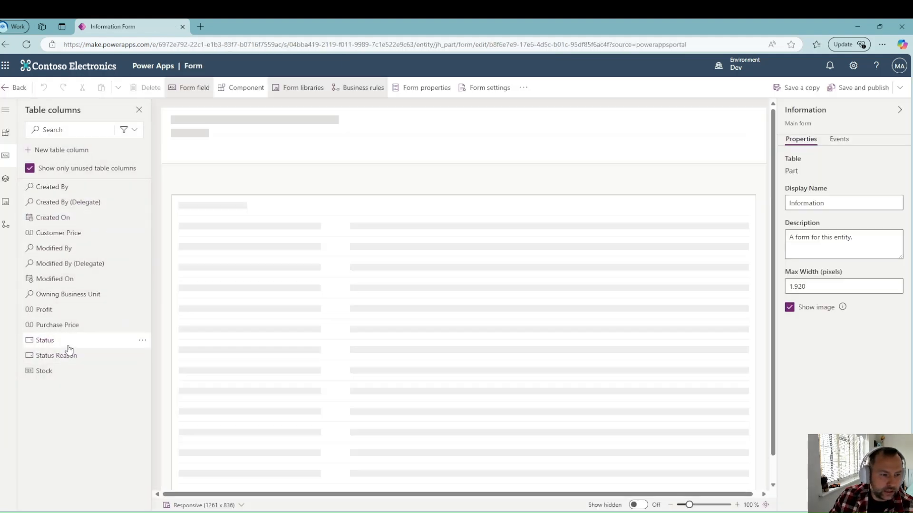
{"action": "left_click", "coordinate": [71, 328]}
{"action": "left_click", "coordinate": [66, 234]}
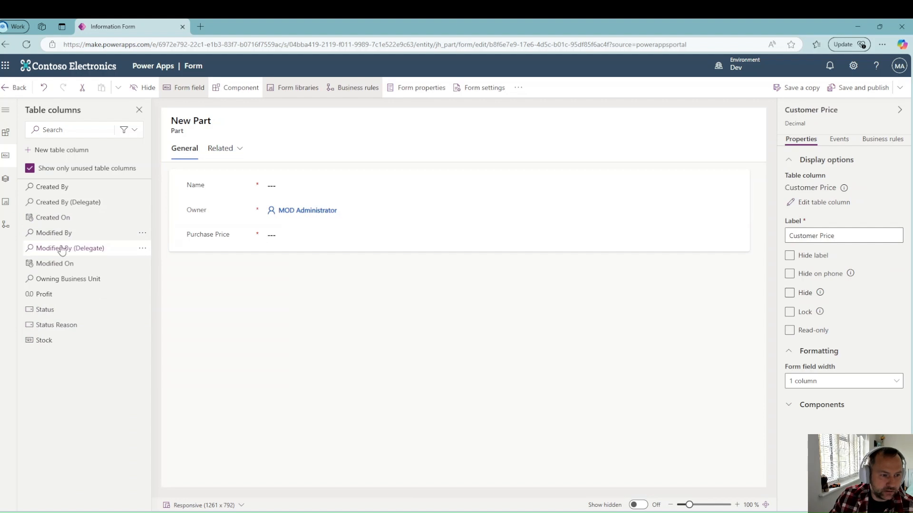
{"action": "left_click", "coordinate": [57, 295]}
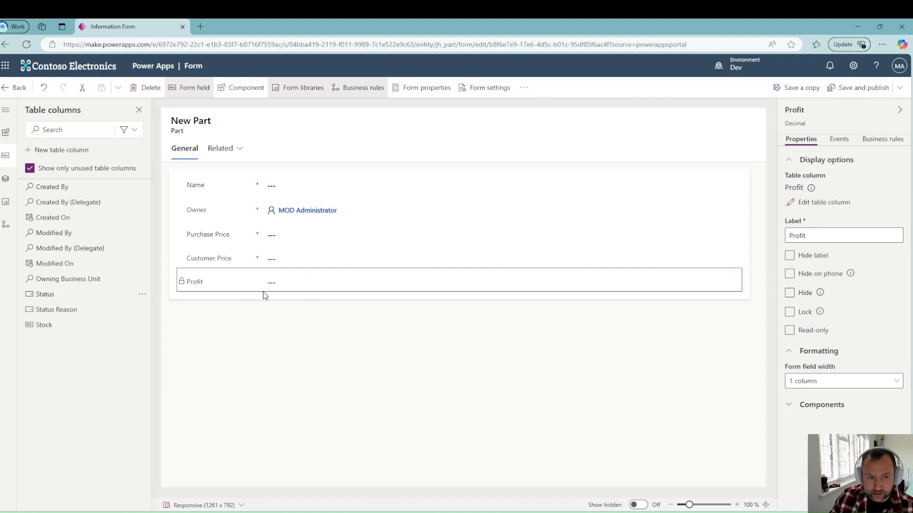
Step: Hide the Owner field and save and publish the Part main form
{"action": "left_click", "coordinate": [230, 215]}
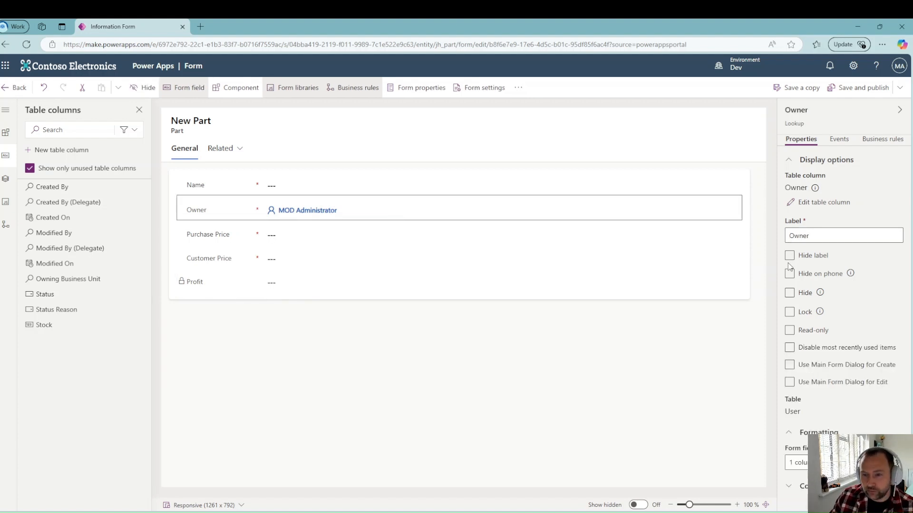
{"action": "left_click", "coordinate": [789, 293]}
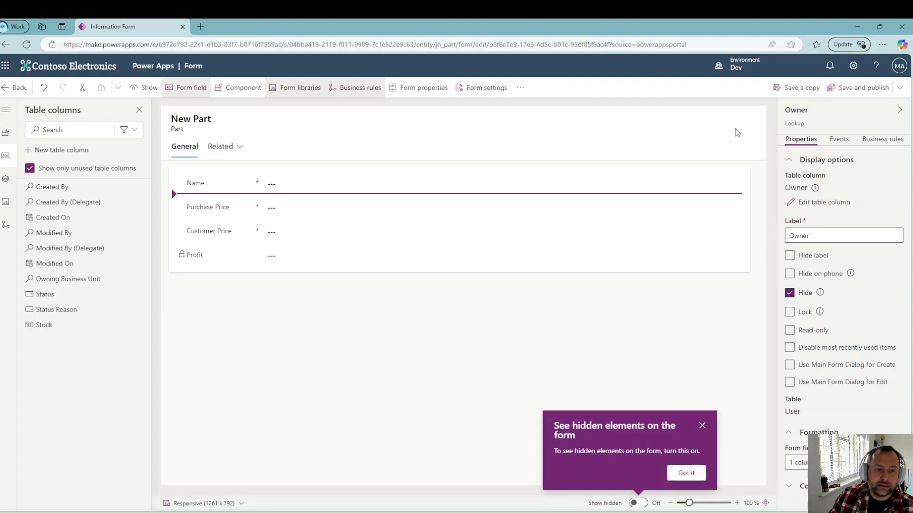
{"action": "left_click", "coordinate": [852, 91]}
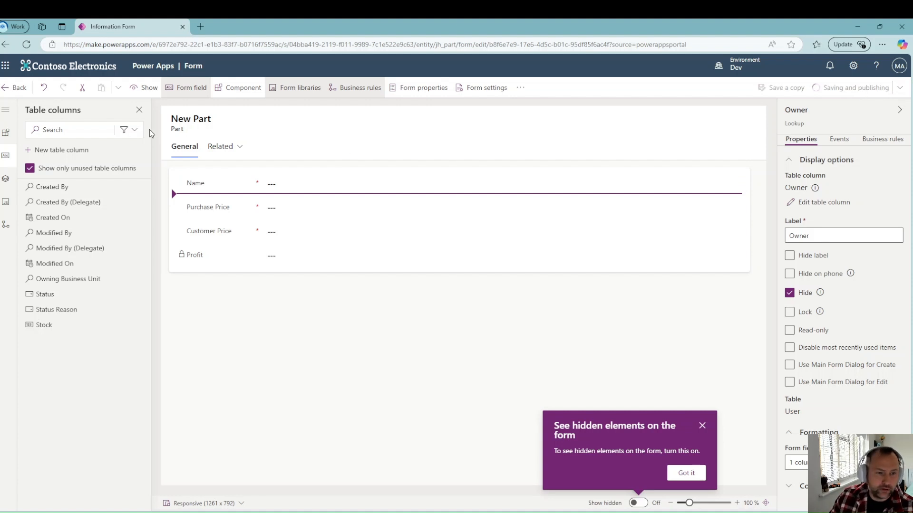
Step: Open the Job table's Active Jobs view in the view designer
{"action": "left_click", "coordinate": [18, 92]}
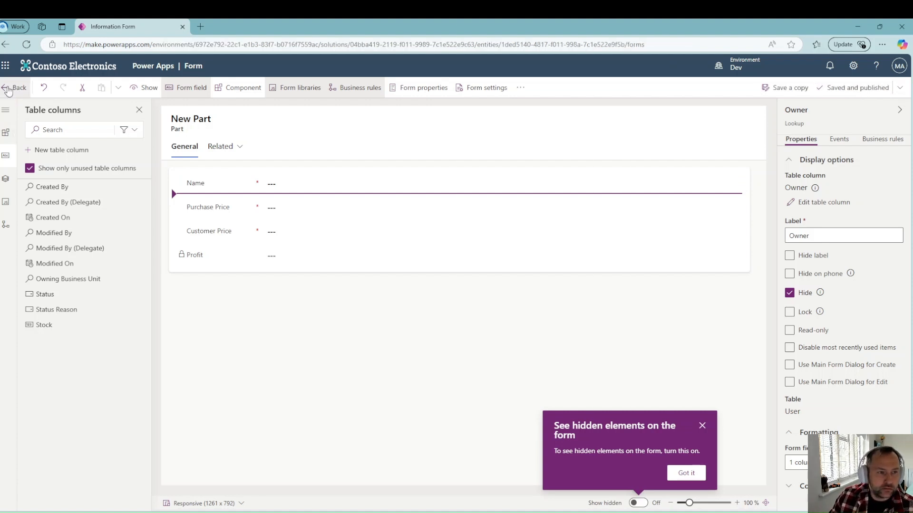
{"action": "left_click", "coordinate": [25, 225]}
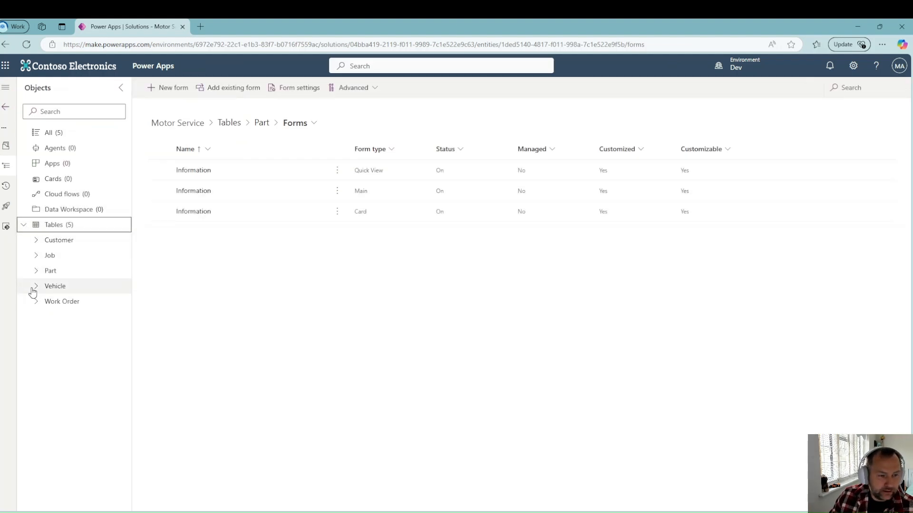
{"action": "left_click", "coordinate": [55, 260]}
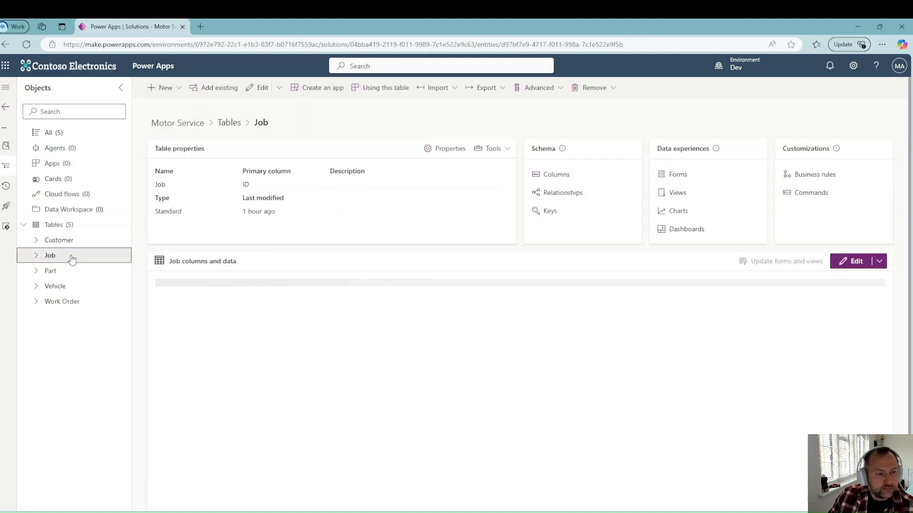
{"action": "left_click", "coordinate": [678, 193]}
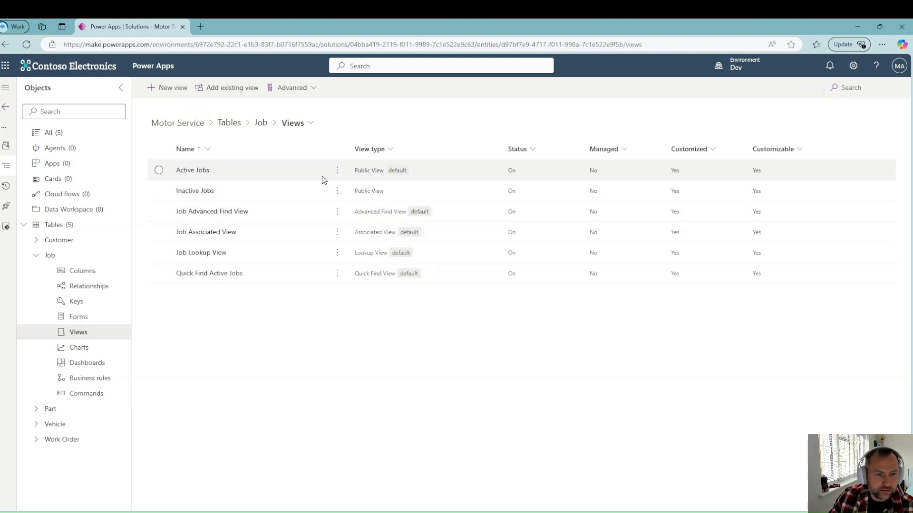
{"action": "left_click", "coordinate": [337, 171]}
{"action": "left_click", "coordinate": [350, 185]}
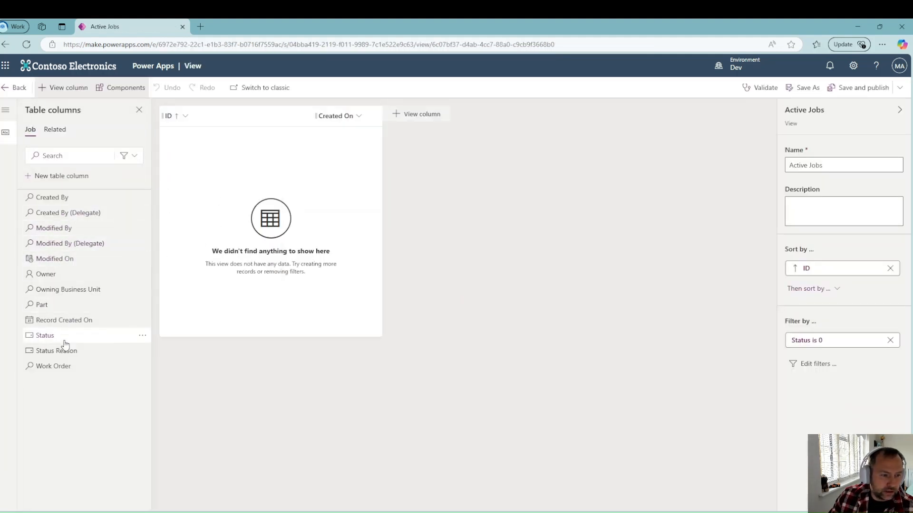
Step: Add the Work Order column, remove Created On, and publish the Active Jobs view
{"action": "left_click", "coordinate": [64, 367]}
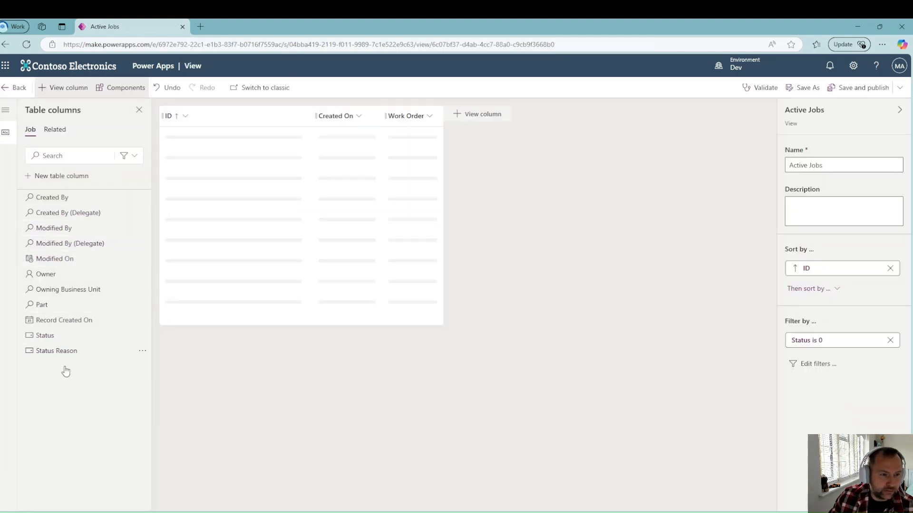
{"action": "left_click", "coordinate": [357, 115]}
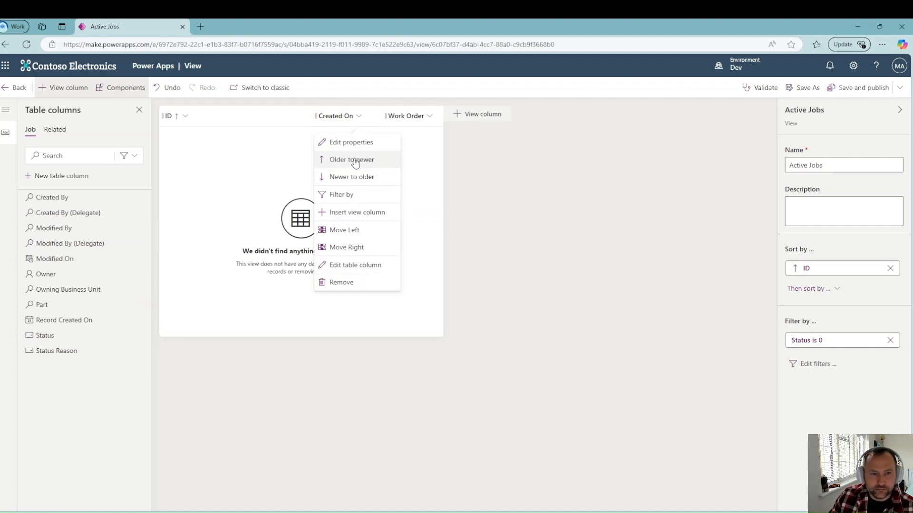
{"action": "left_click", "coordinate": [357, 283]}
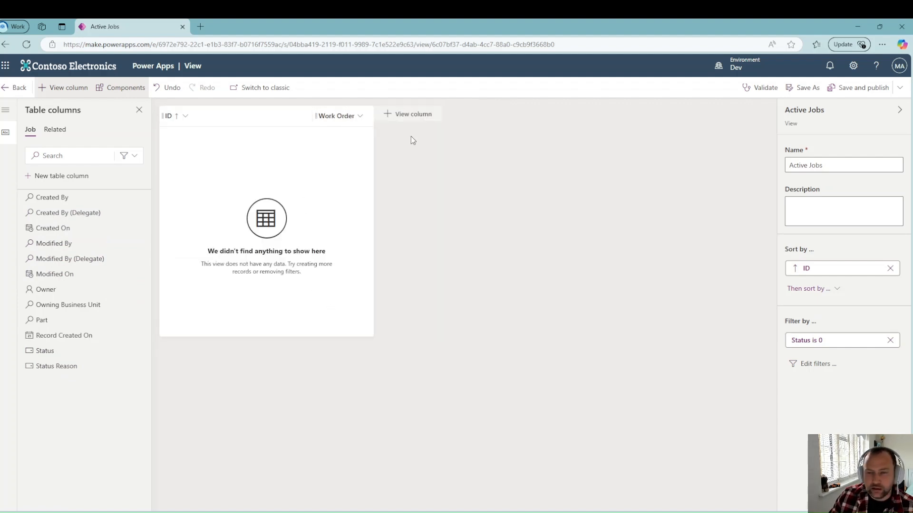
{"action": "left_click", "coordinate": [851, 90]}
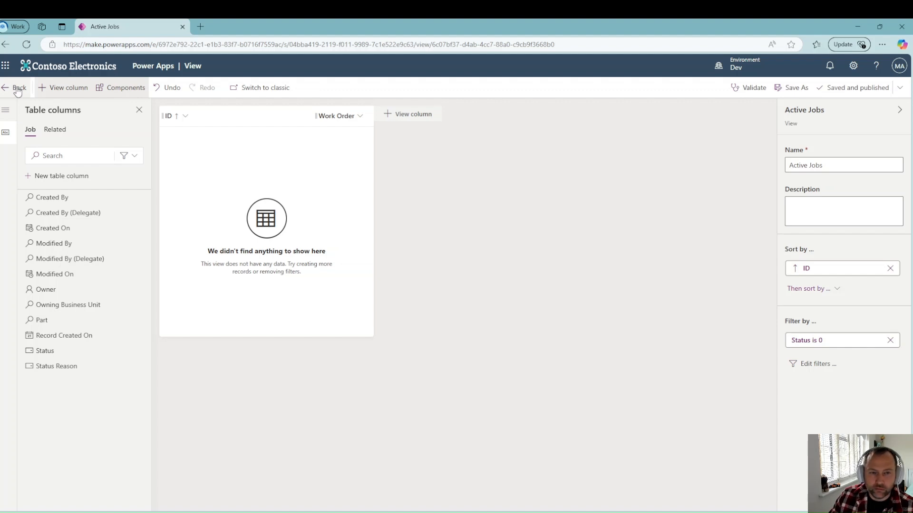
{"action": "left_click", "coordinate": [18, 89]}
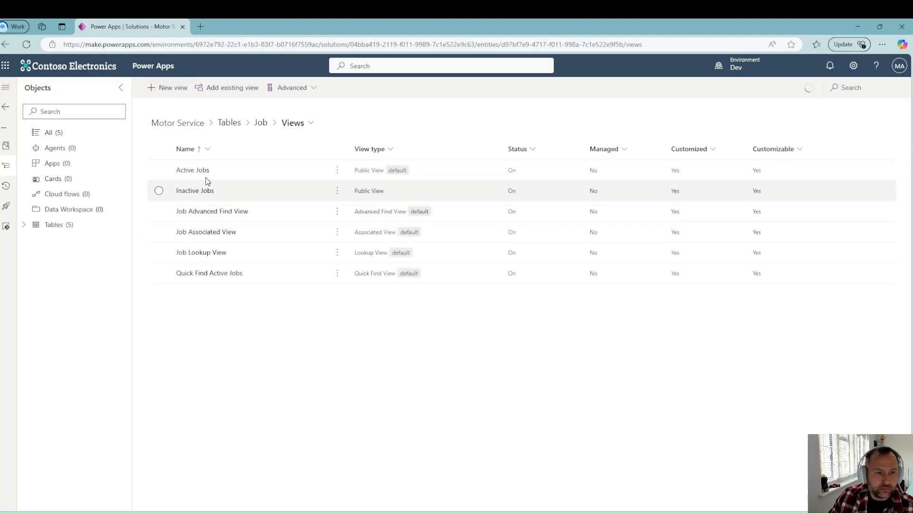
Step: Open the Job table's Main form in the form designer
{"action": "left_click", "coordinate": [264, 126]}
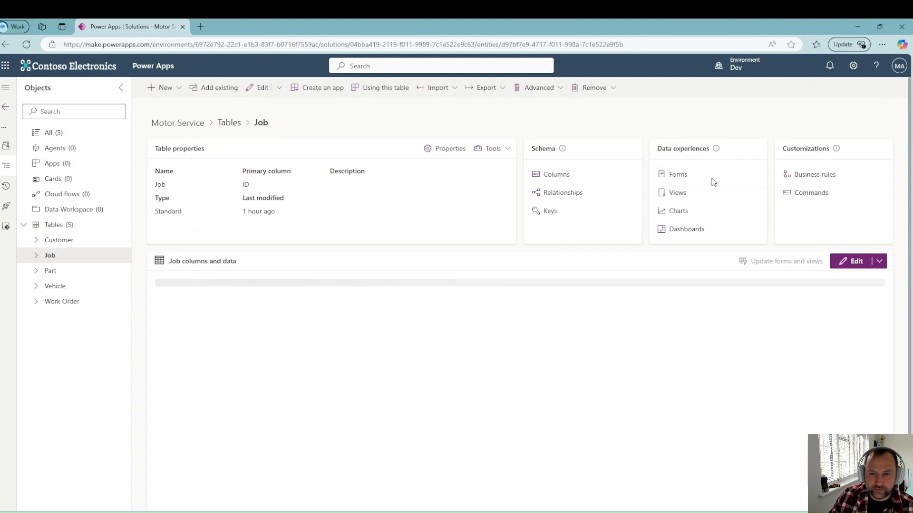
{"action": "left_click", "coordinate": [676, 175]}
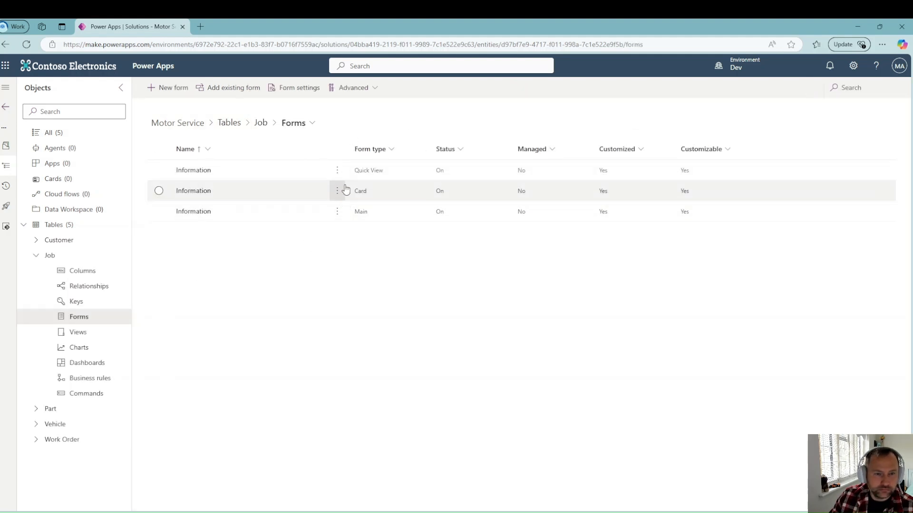
{"action": "left_click", "coordinate": [338, 211]}
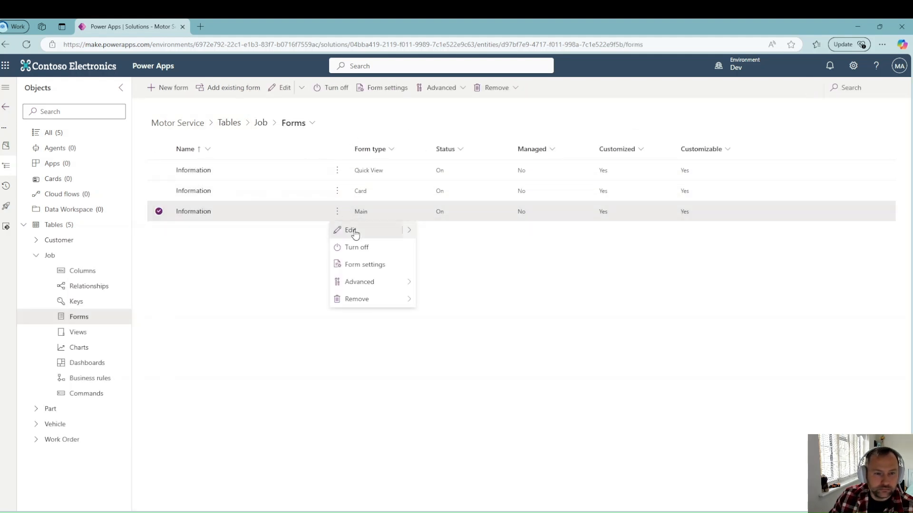
{"action": "left_click", "coordinate": [351, 231]}
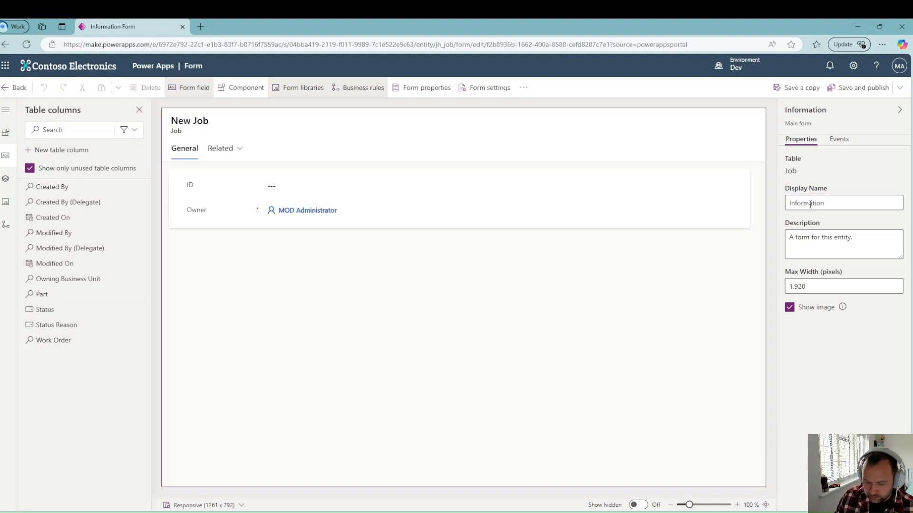
Step: Replace the form's display name with 'Job Main Form'
{"action": "left_click", "coordinate": [811, 209]}
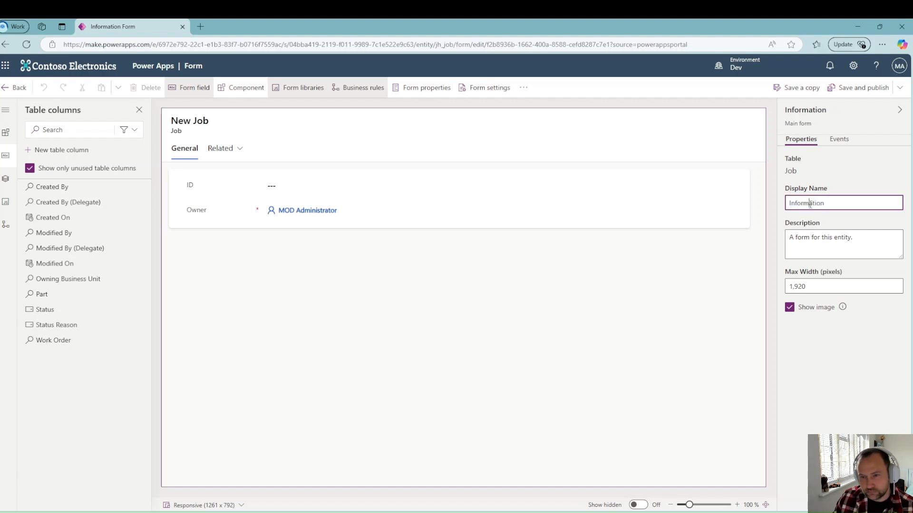
{"action": "double_click", "coordinate": [810, 208]}
{"action": "type", "text": "Jh"}
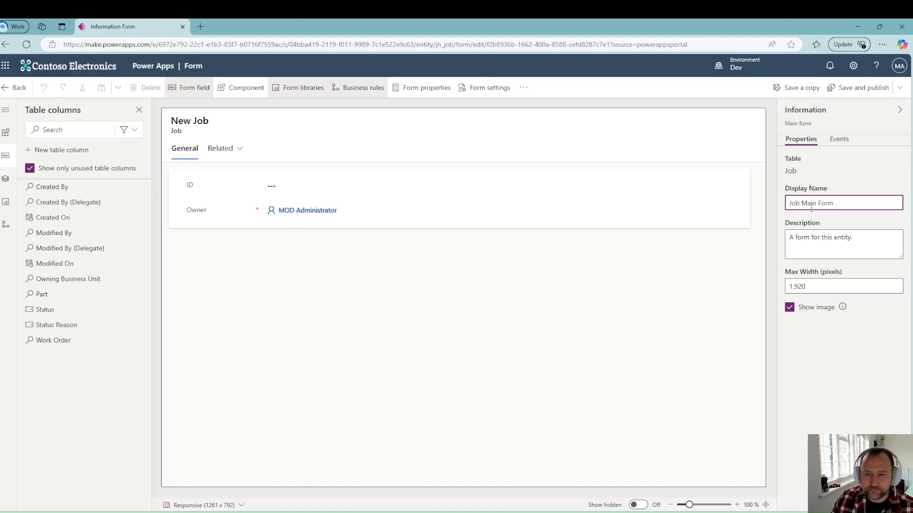
Step: Add Work Order to the Job form, hide Owner, and save and publish
{"action": "left_click", "coordinate": [81, 340]}
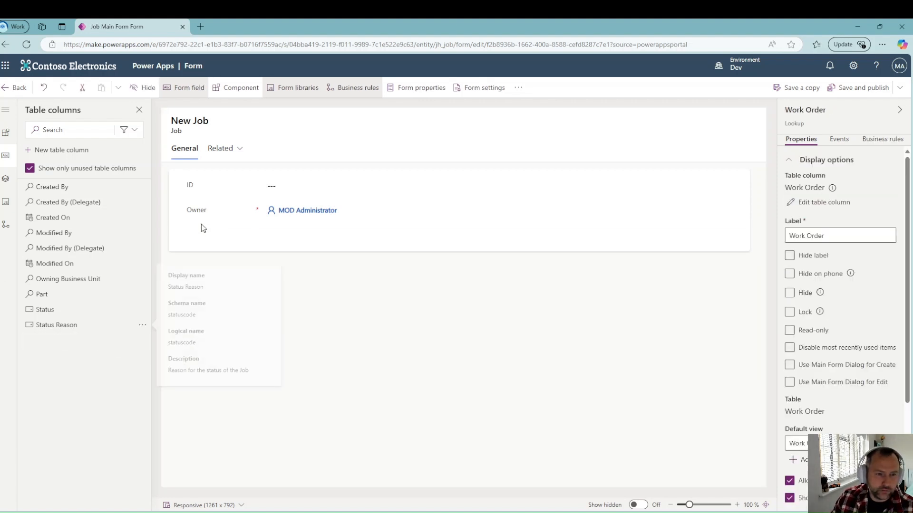
{"action": "left_click", "coordinate": [266, 211]}
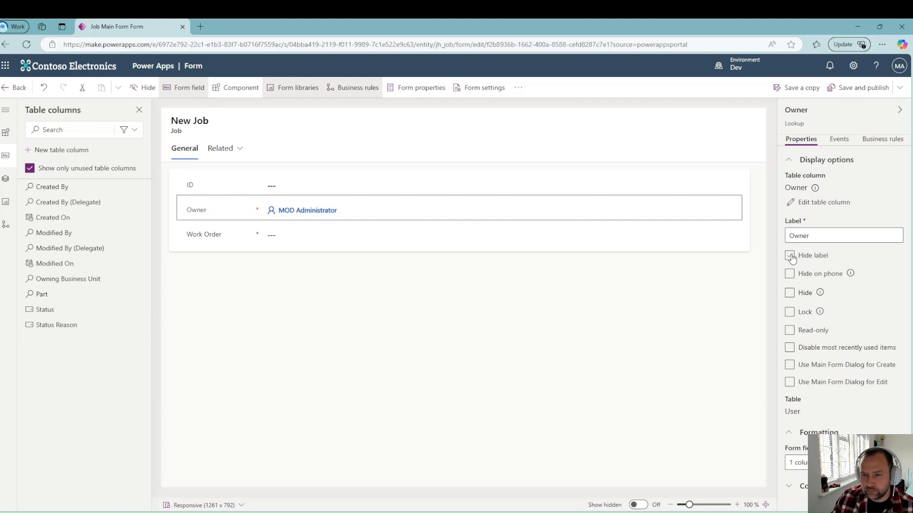
{"action": "left_click", "coordinate": [789, 292]}
{"action": "left_click", "coordinate": [863, 87]}
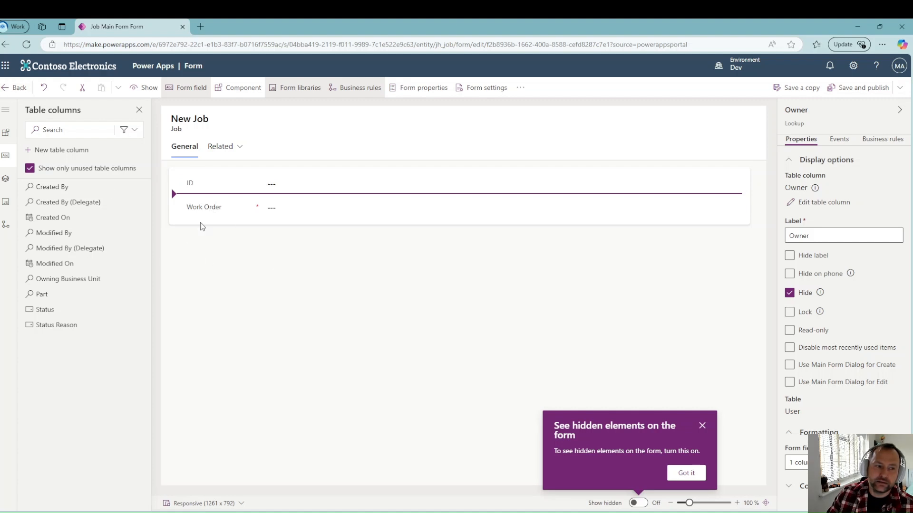
Step: Place the Part field between ID and Work Order and publish the Job Main Form
{"action": "mouse_move", "coordinate": [102, 300]}
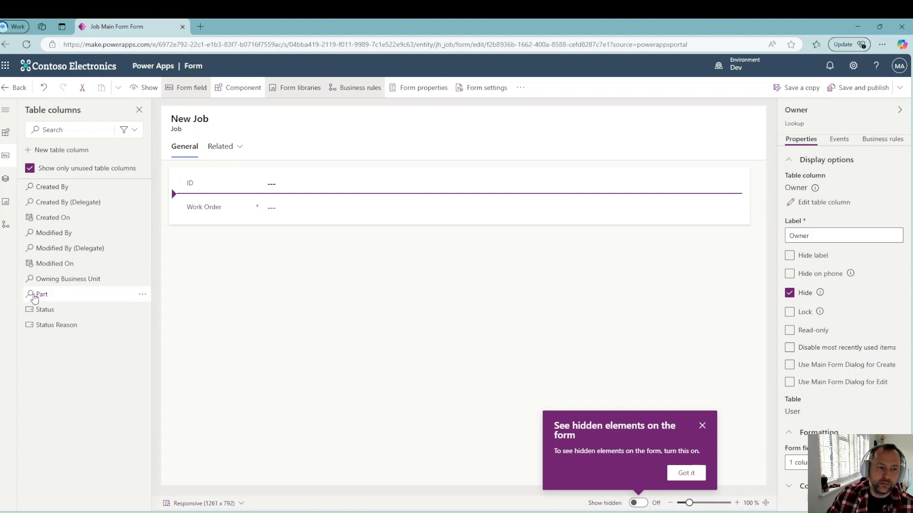
{"action": "mouse_move", "coordinate": [47, 299]}
{"action": "left_click_drag", "start_coordinate": [46, 299], "coordinate": [191, 194]}
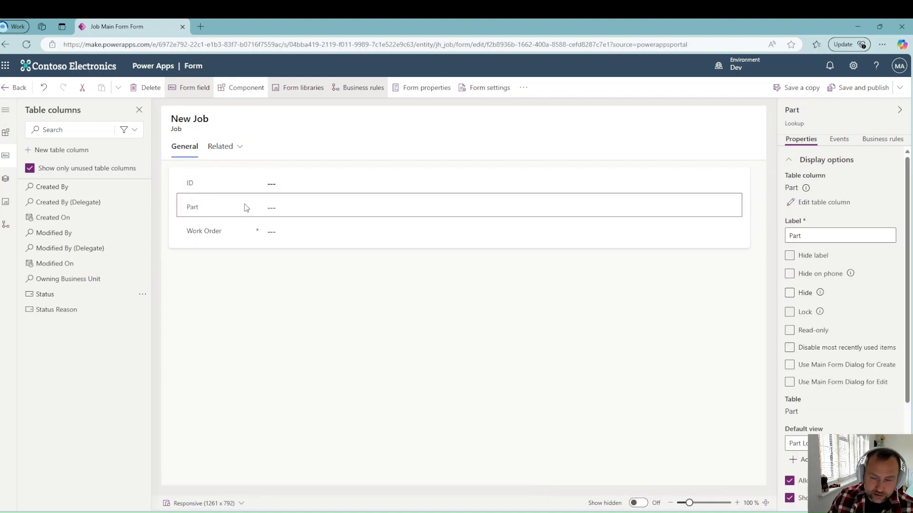
{"action": "left_click", "coordinate": [858, 88]}
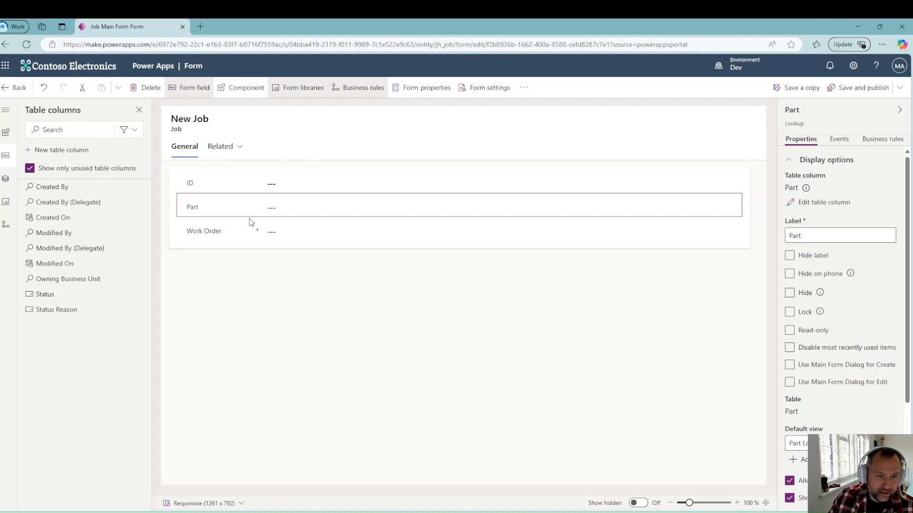
{"action": "left_click", "coordinate": [7, 135]}
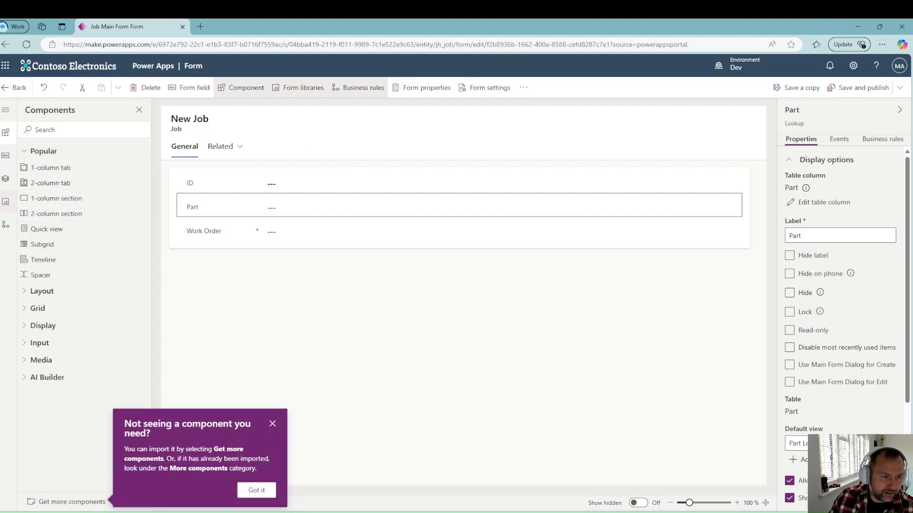
Step: Insert a Quick view with lookup Part and form Information, placed beneath Work Order
{"action": "left_click", "coordinate": [43, 326]}
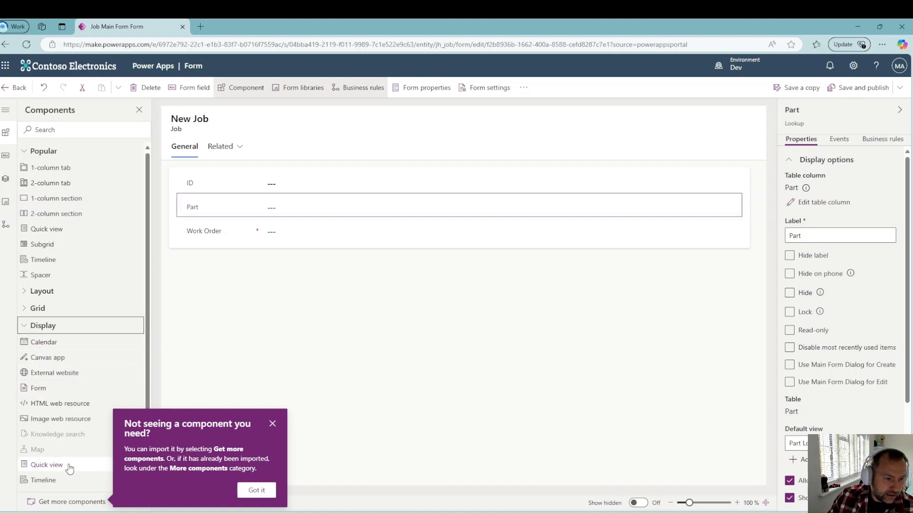
{"action": "left_click", "coordinate": [52, 465]}
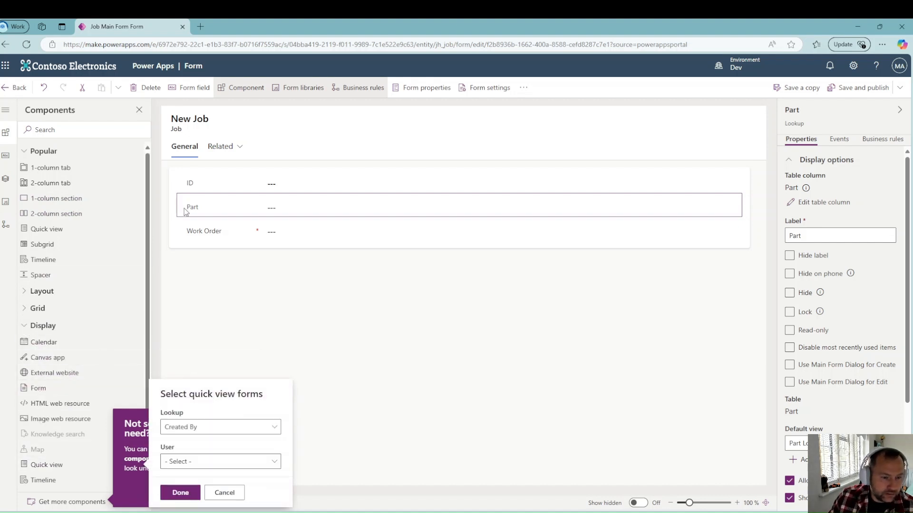
{"action": "left_click", "coordinate": [269, 428]}
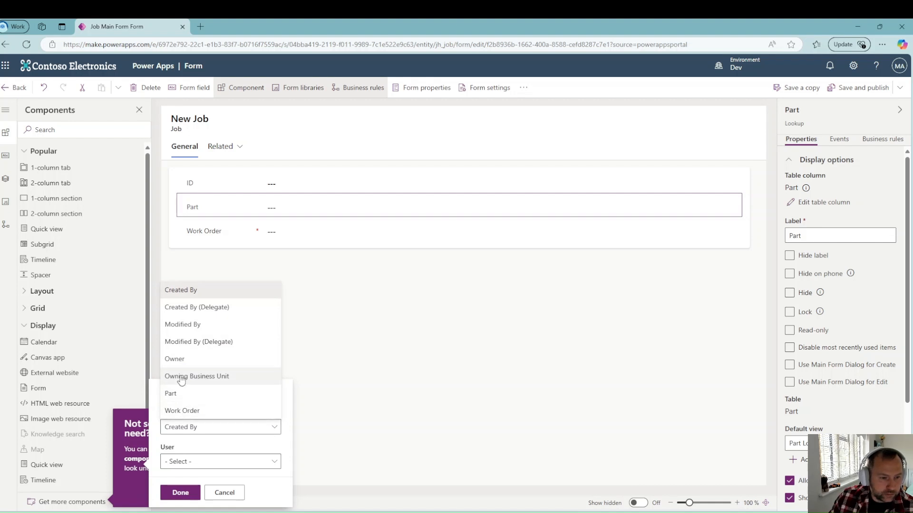
{"action": "left_click", "coordinate": [190, 394]}
{"action": "left_click", "coordinate": [271, 461]}
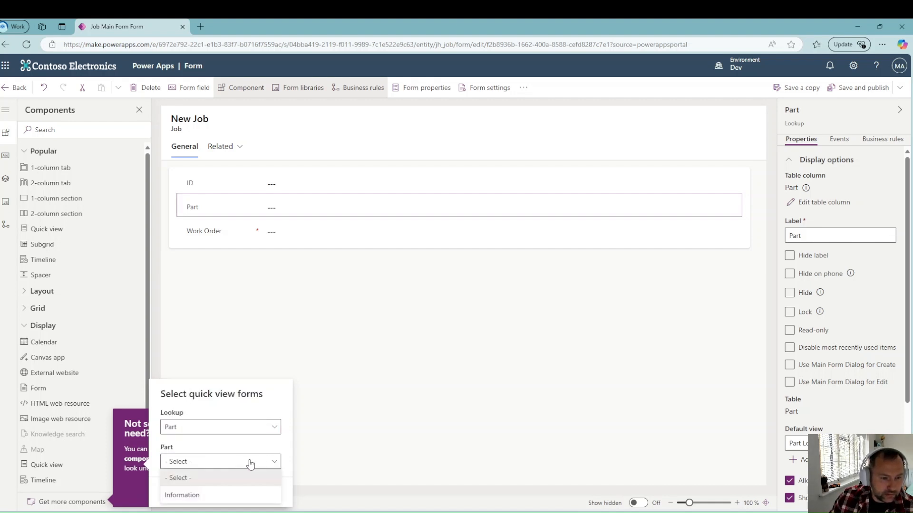
{"action": "left_click", "coordinate": [189, 496]}
{"action": "left_click", "coordinate": [180, 491]}
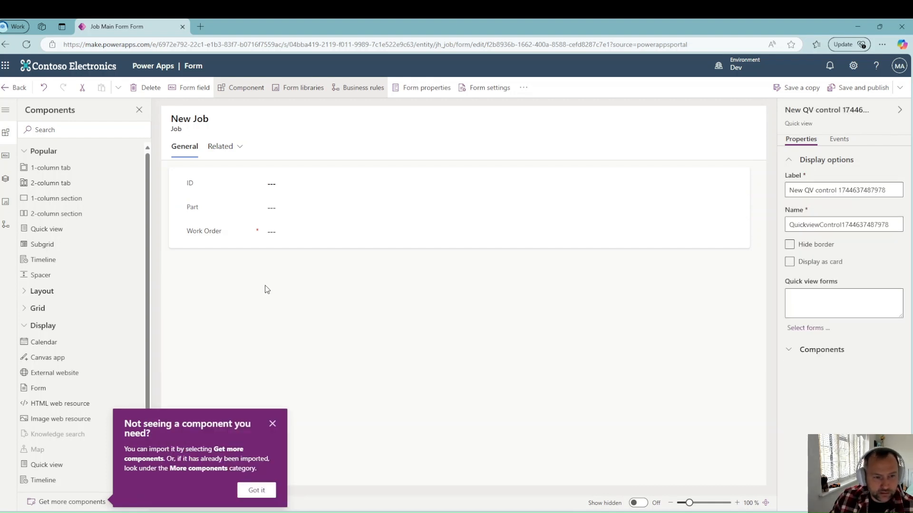
{"action": "left_click_drag", "start_coordinate": [219, 244], "coordinate": [218, 292]}
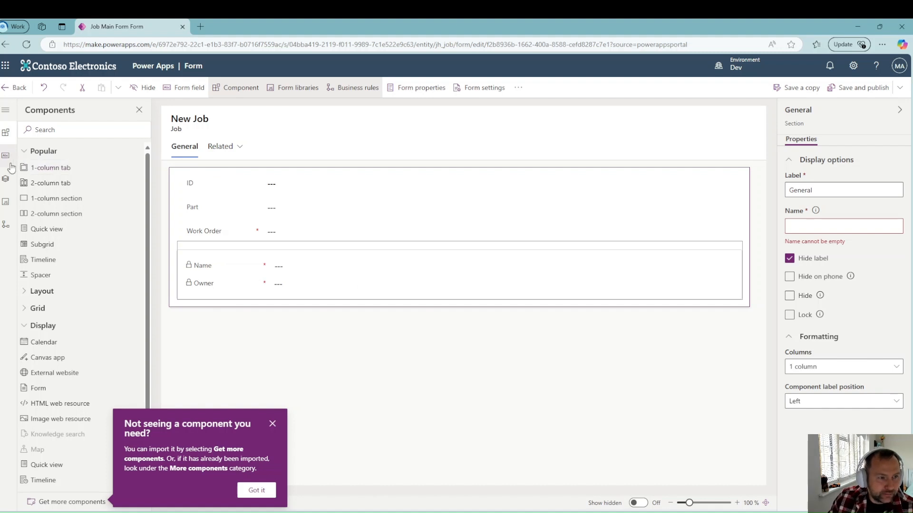
Step: Switch the General tab to two columns and move the quick view into the new right-hand section
{"action": "left_click", "coordinate": [6, 134]}
{"action": "left_click", "coordinate": [450, 397]}
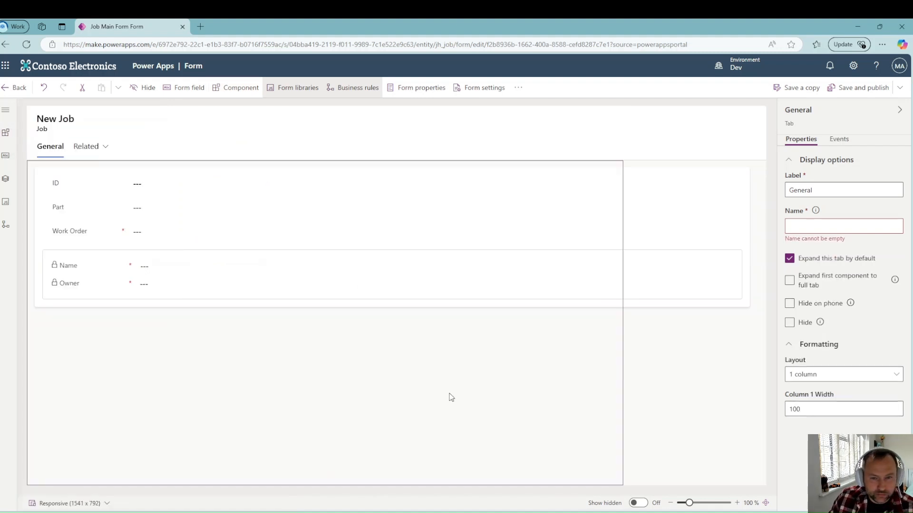
{"action": "left_click", "coordinate": [846, 378]}
{"action": "left_click", "coordinate": [870, 410]}
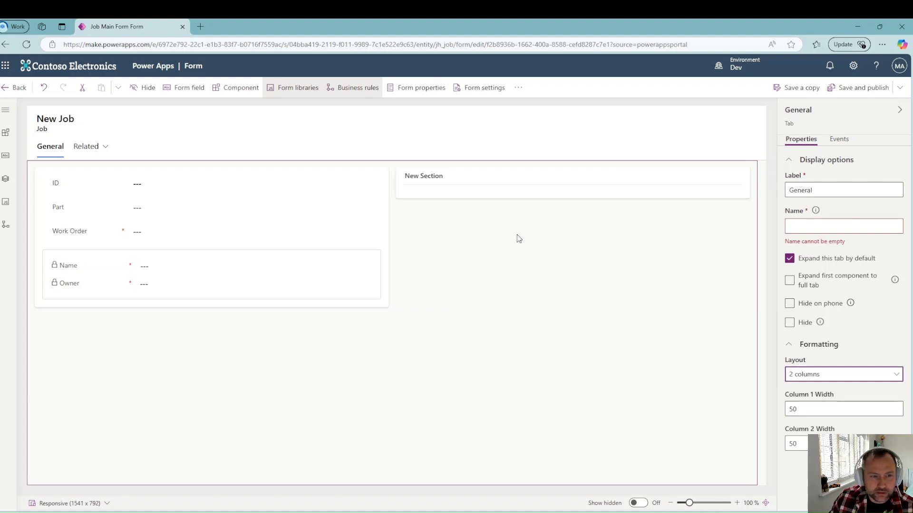
{"action": "left_click_drag", "start_coordinate": [151, 253], "coordinate": [446, 186]}
Step: Relabel the right-hand section Part Information
{"action": "triple_click", "coordinate": [854, 190]}
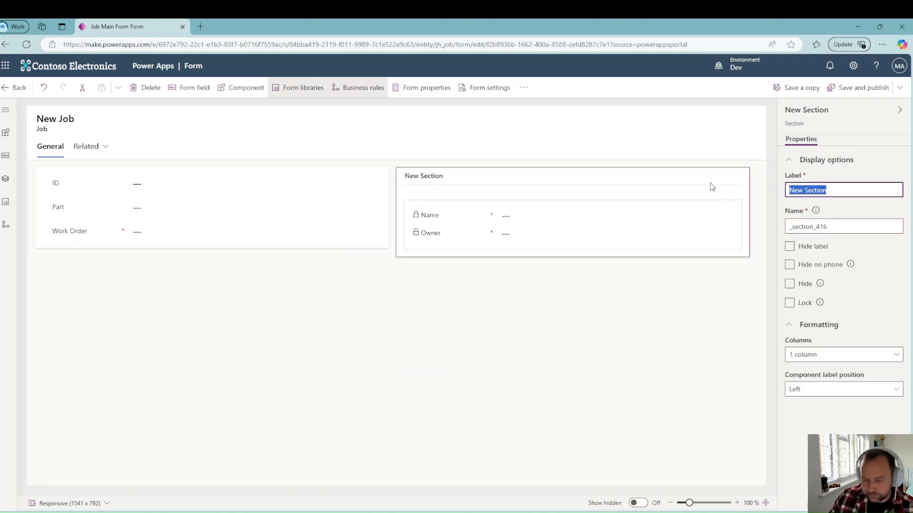
{"action": "type", "text": "Part Information"}
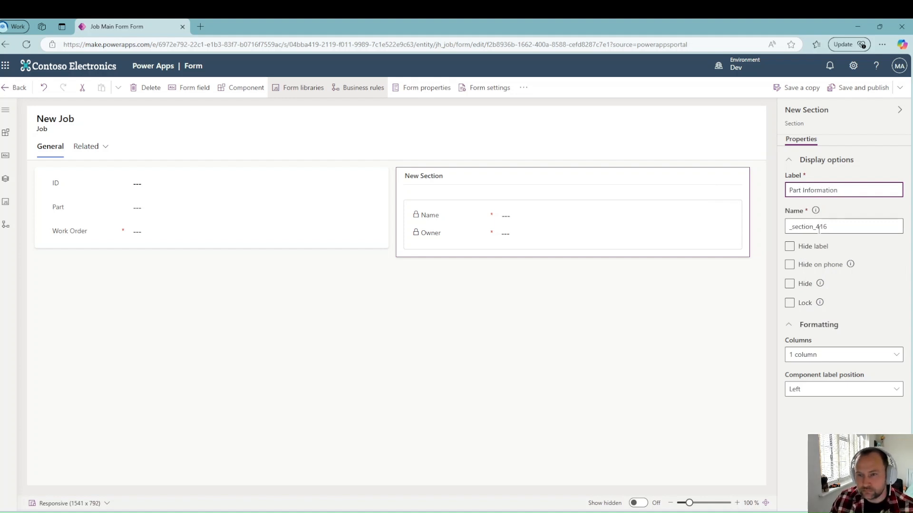
{"action": "left_click", "coordinate": [850, 215]}
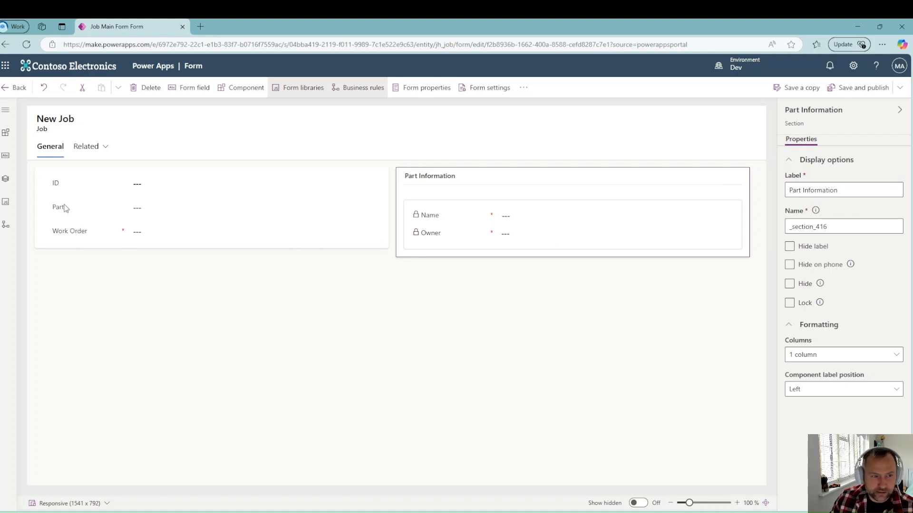
Step: Label the left section Job Information, name it joebinfosection, and save and publish the Job form
{"action": "left_click", "coordinate": [205, 245]}
{"action": "left_click_drag", "start_coordinate": [829, 191], "coordinate": [743, 191]}
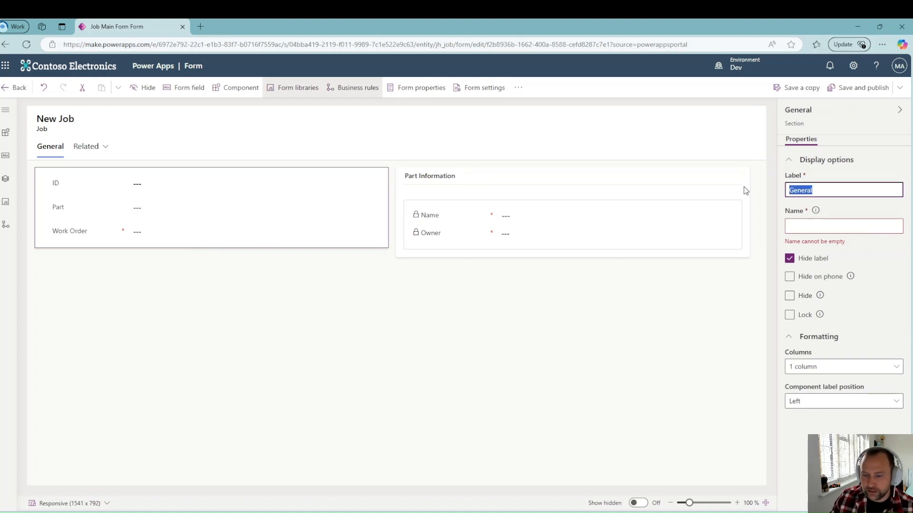
{"action": "type", "text": "Job Information"}
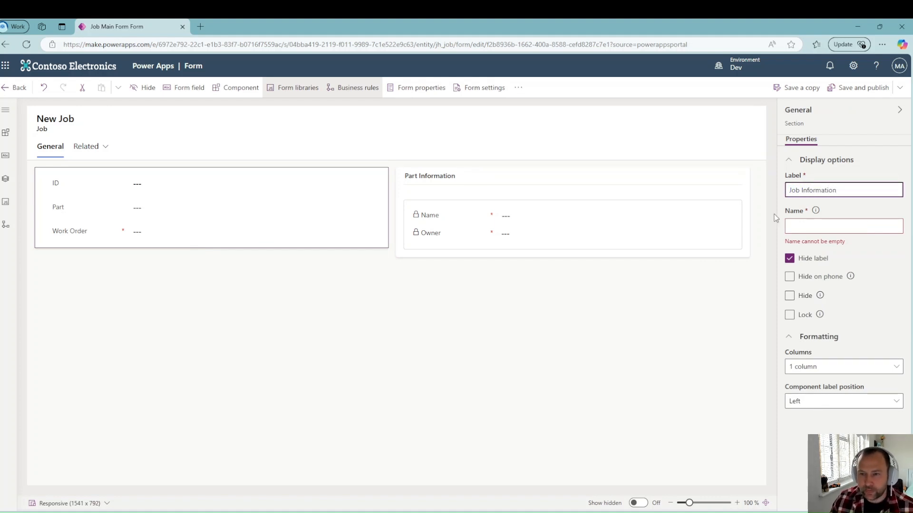
{"action": "left_click", "coordinate": [816, 225]}
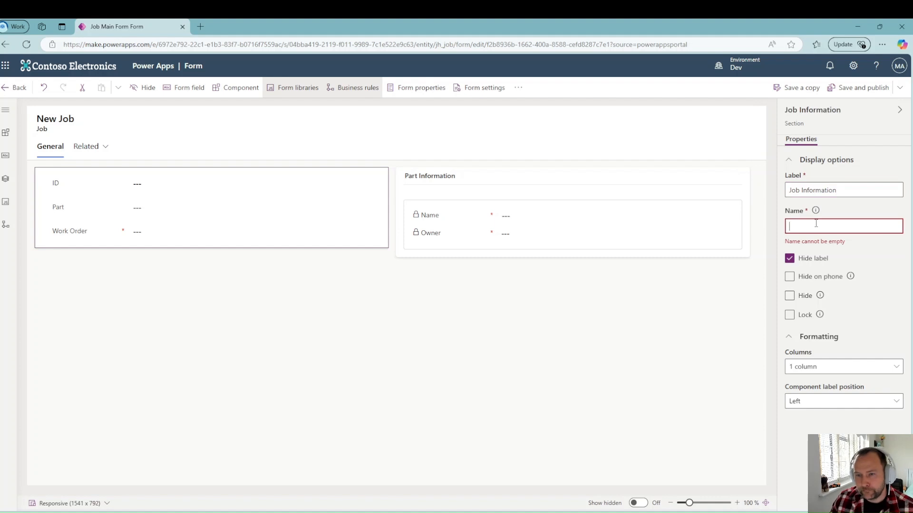
{"action": "type", "text": "joebinfosection"}
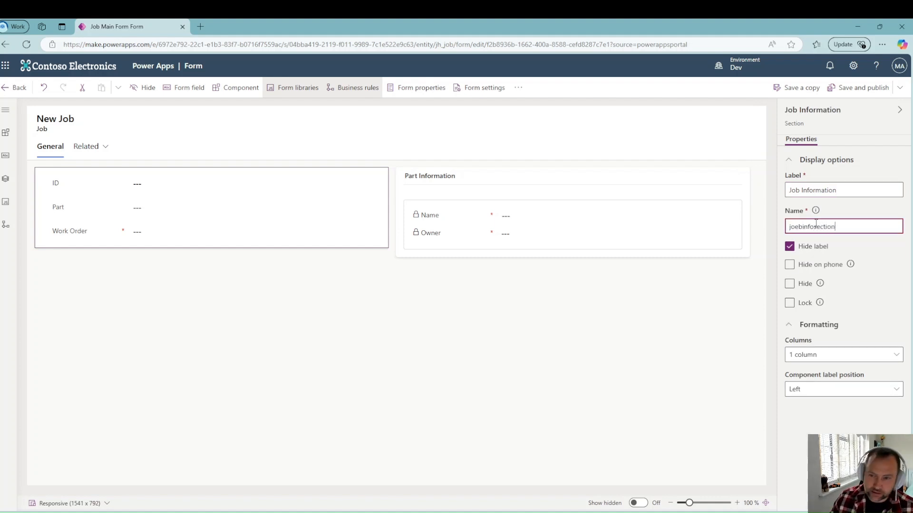
{"action": "left_click", "coordinate": [857, 89]}
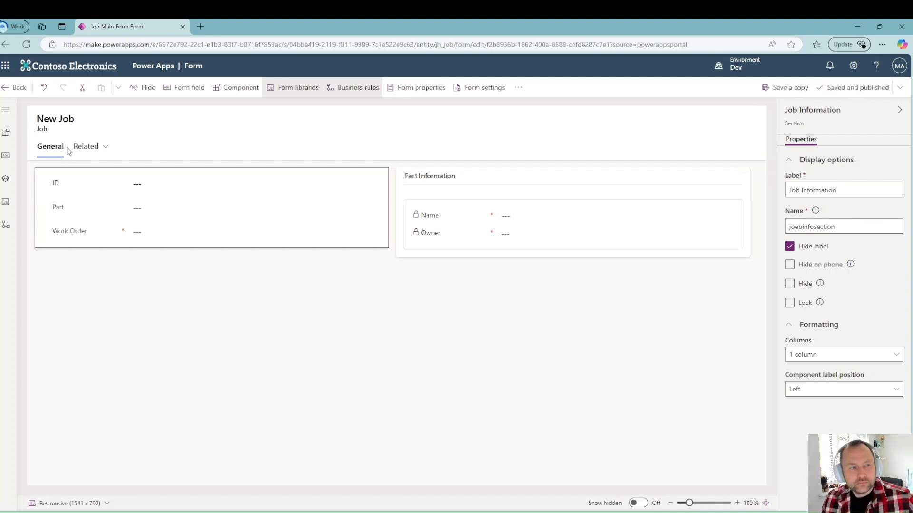
{"action": "left_click", "coordinate": [17, 87]}
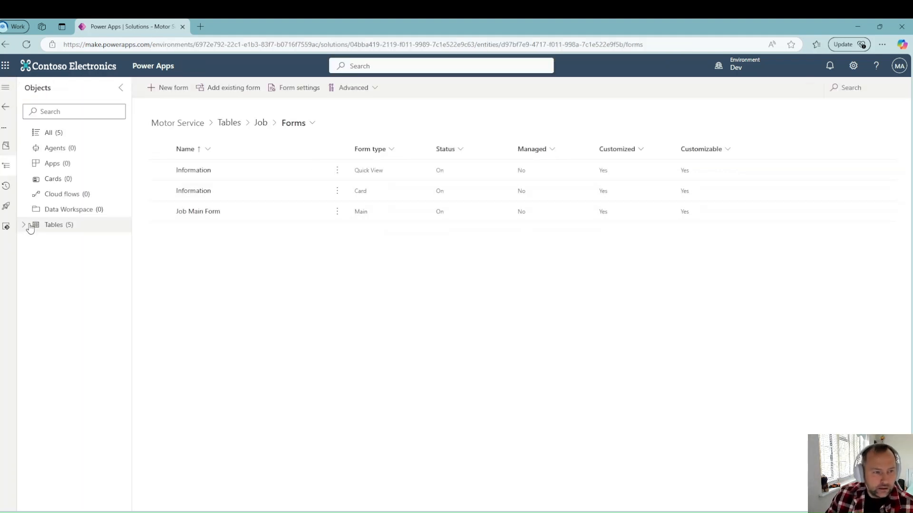
Step: Open the Part table's Information quick view form for editing
{"action": "left_click", "coordinate": [24, 225]}
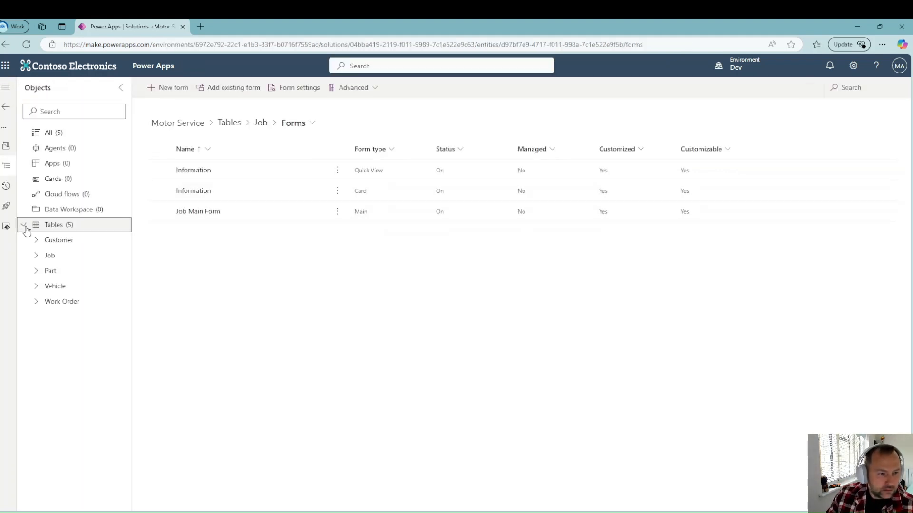
{"action": "left_click", "coordinate": [32, 273]}
{"action": "left_click", "coordinate": [90, 332]}
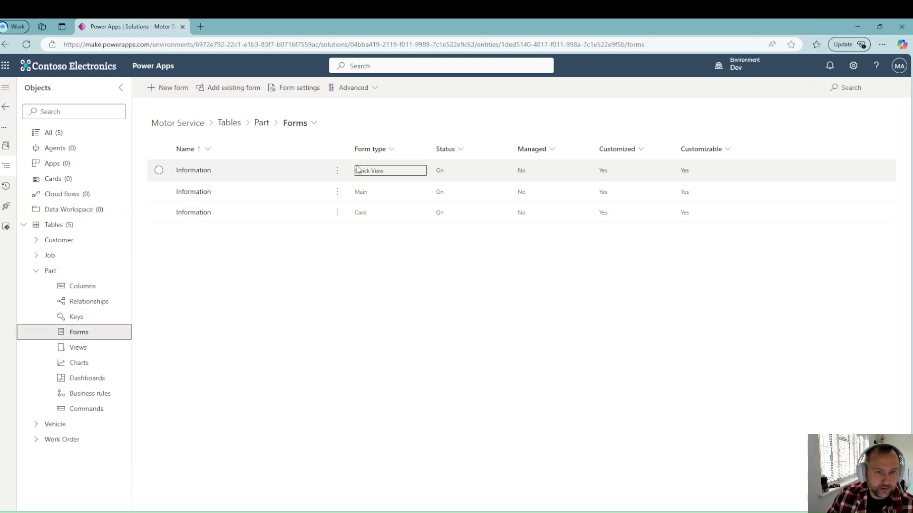
{"action": "left_click", "coordinate": [336, 172]}
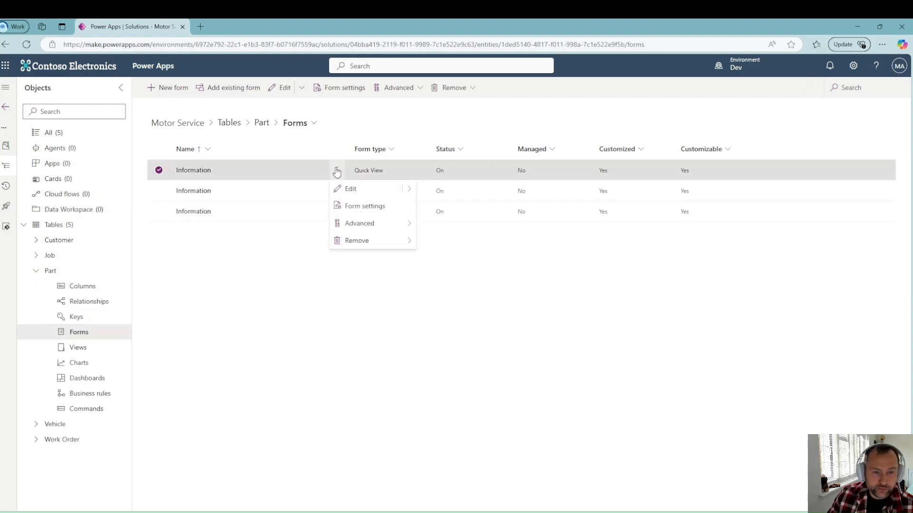
{"action": "left_click", "coordinate": [353, 189]}
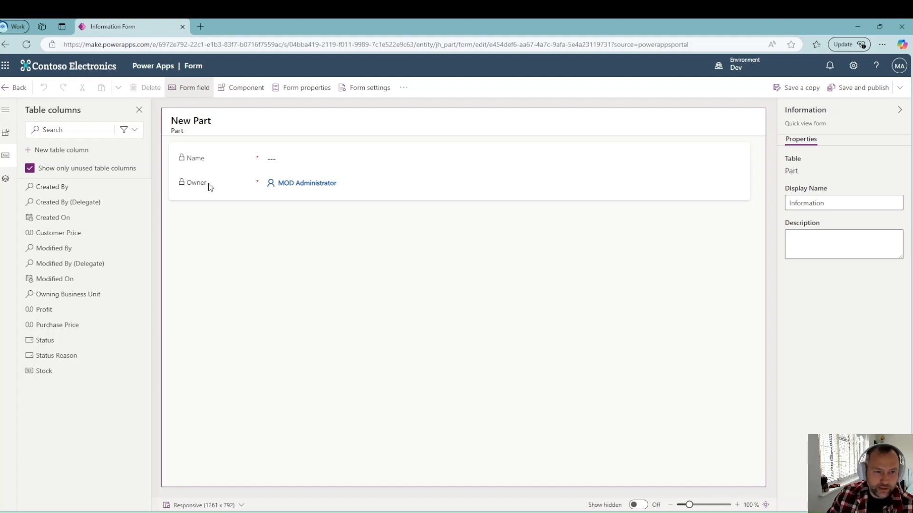
Step: Hide Owner, place Customer Price beneath Name, and save and publish the quick view
{"action": "left_click", "coordinate": [240, 191]}
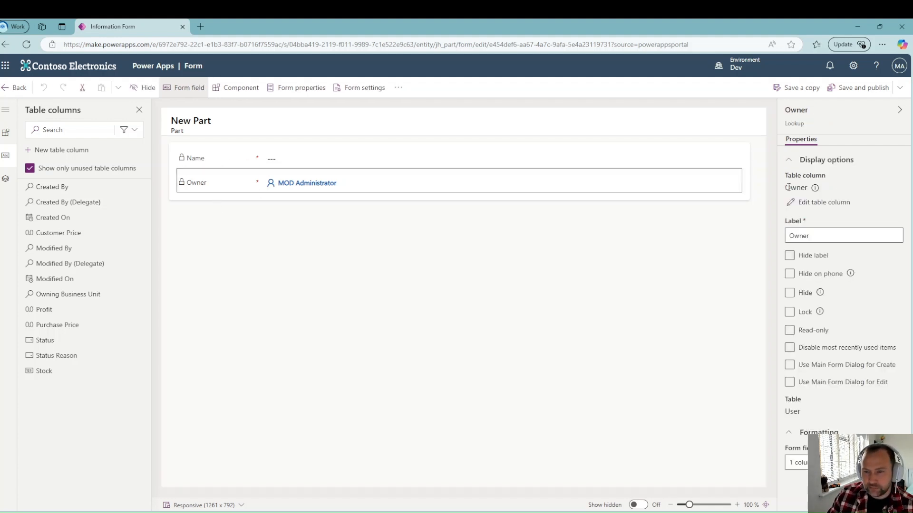
{"action": "left_click", "coordinate": [789, 294]}
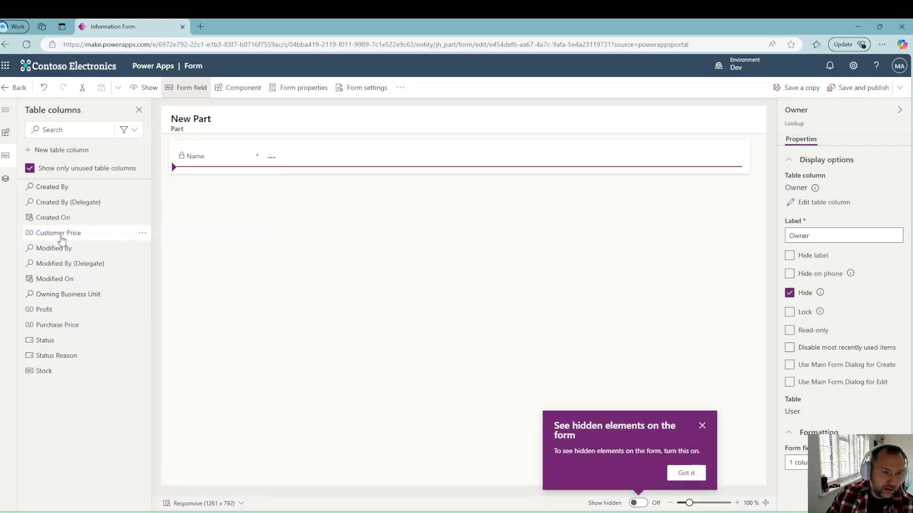
{"action": "mouse_move", "coordinate": [61, 239]}
{"action": "left_mouse_down"}
{"action": "mouse_move", "coordinate": [104, 231]}
{"action": "mouse_move", "coordinate": [182, 167]}
{"action": "left_mouse_up"}
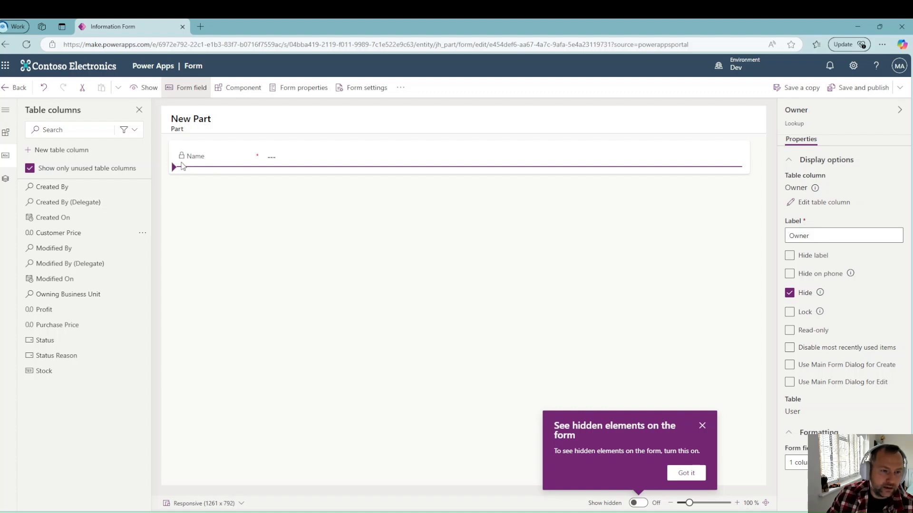
{"action": "mouse_move", "coordinate": [182, 167]}
{"action": "left_mouse_down"}
{"action": "mouse_move", "coordinate": [138, 301]}
{"action": "mouse_move", "coordinate": [63, 242]}
{"action": "mouse_move", "coordinate": [195, 160]}
{"action": "left_mouse_up"}
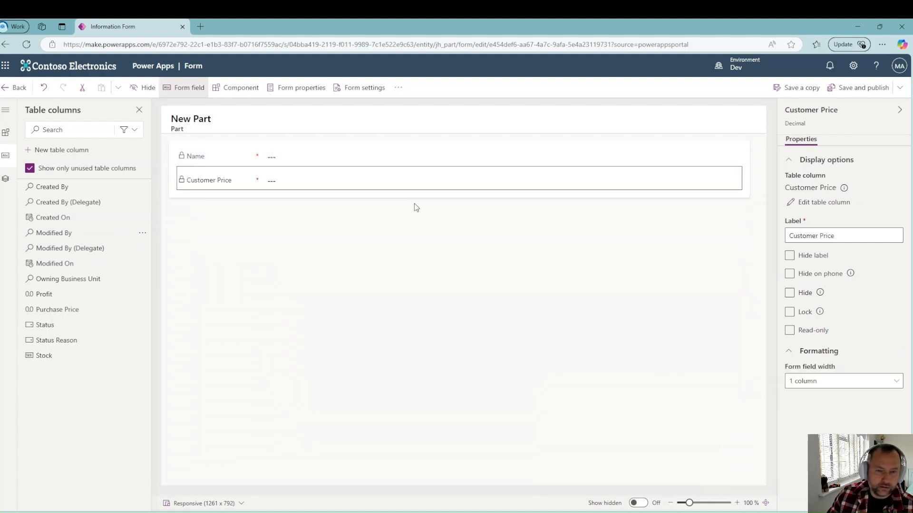
{"action": "left_click", "coordinate": [844, 90]}
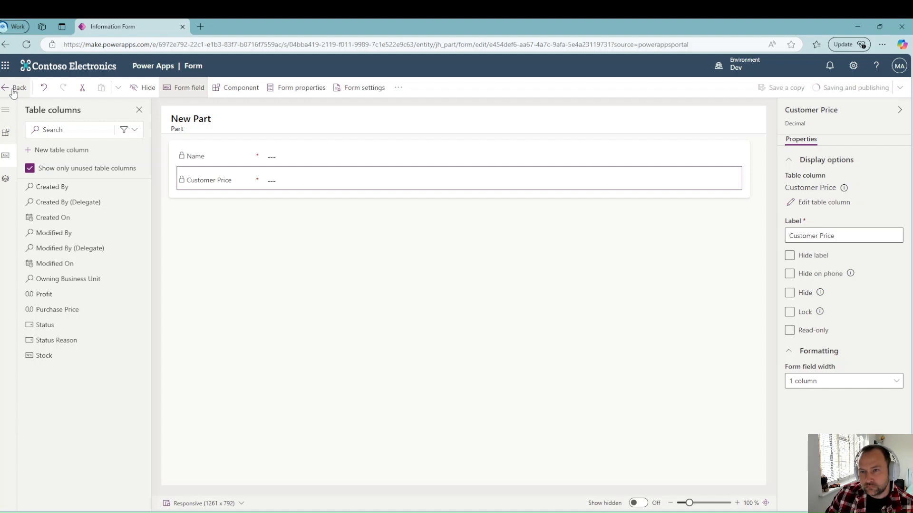
{"action": "left_click", "coordinate": [13, 90]}
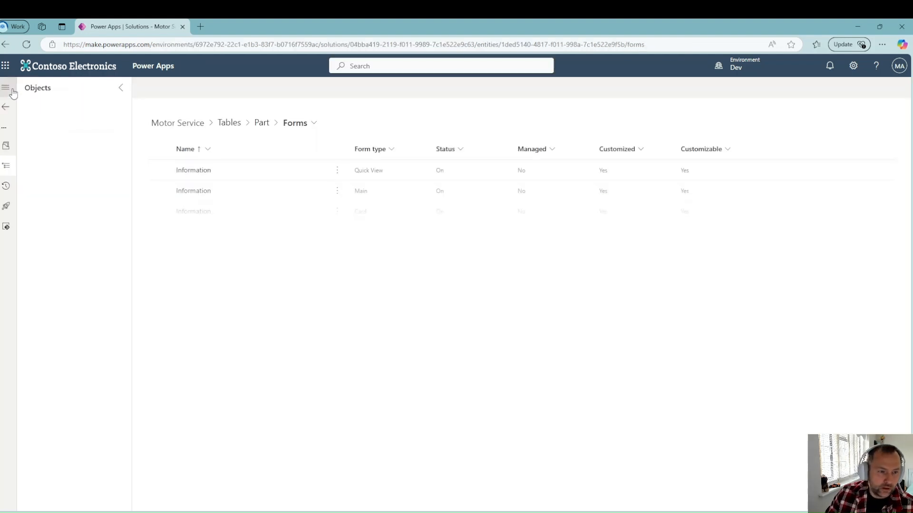
Step: Open the Work Order table's Work Order Main Form in the form editor
{"action": "left_click", "coordinate": [24, 225]}
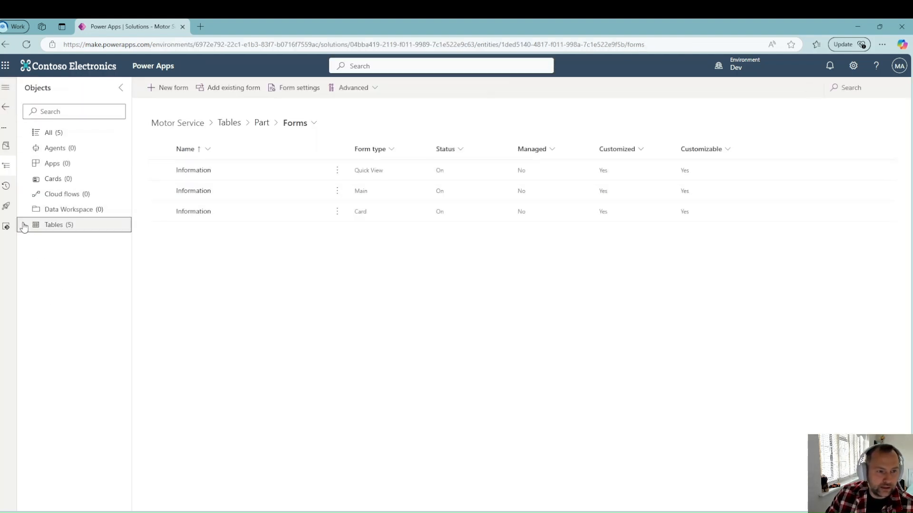
{"action": "left_click", "coordinate": [35, 302]}
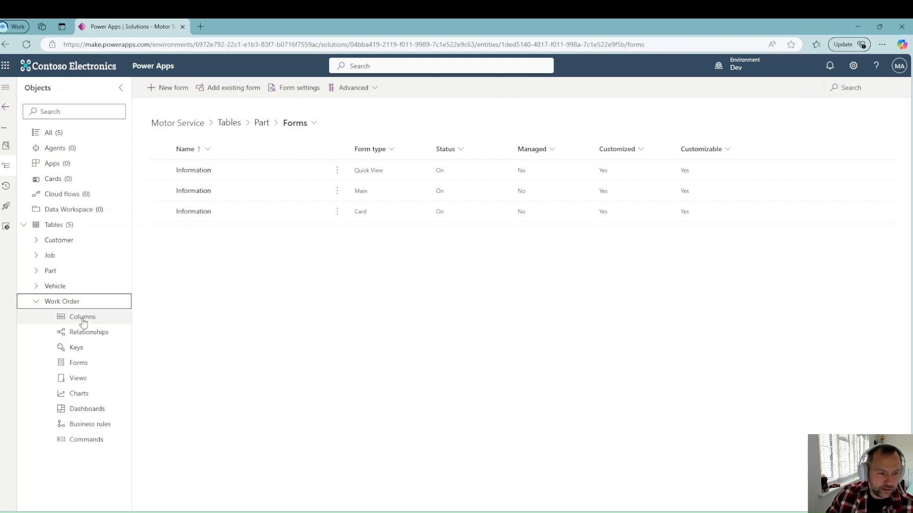
{"action": "left_click", "coordinate": [83, 366]}
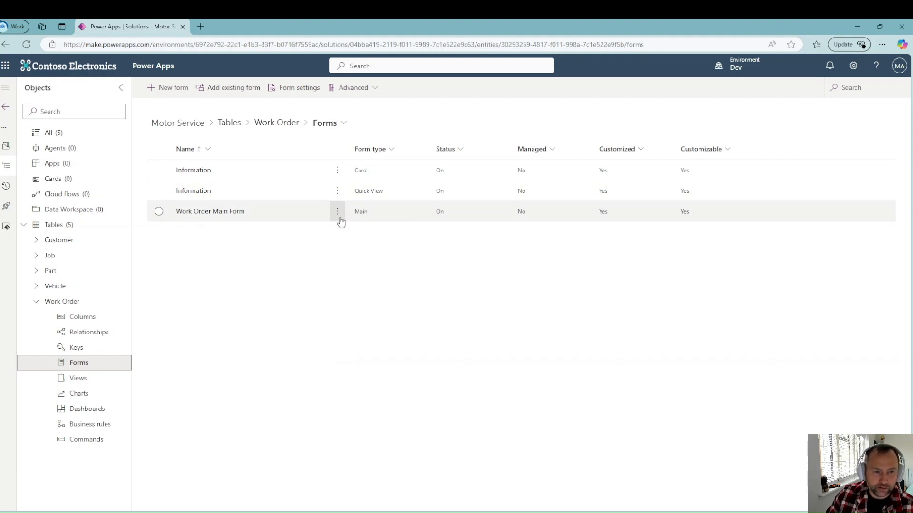
{"action": "left_click", "coordinate": [337, 212]}
{"action": "left_click", "coordinate": [356, 230]}
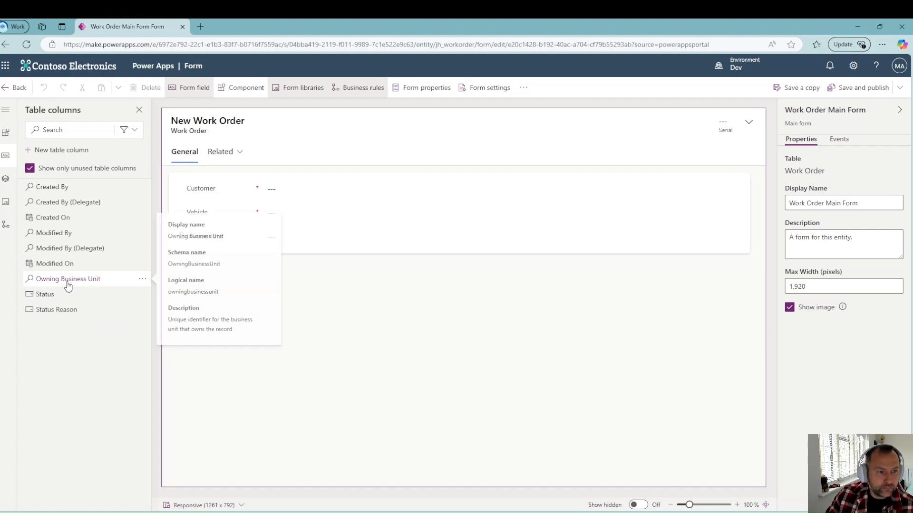
Step: Select the Related tab and tick Hide so only General remains
{"action": "left_click", "coordinate": [225, 156]}
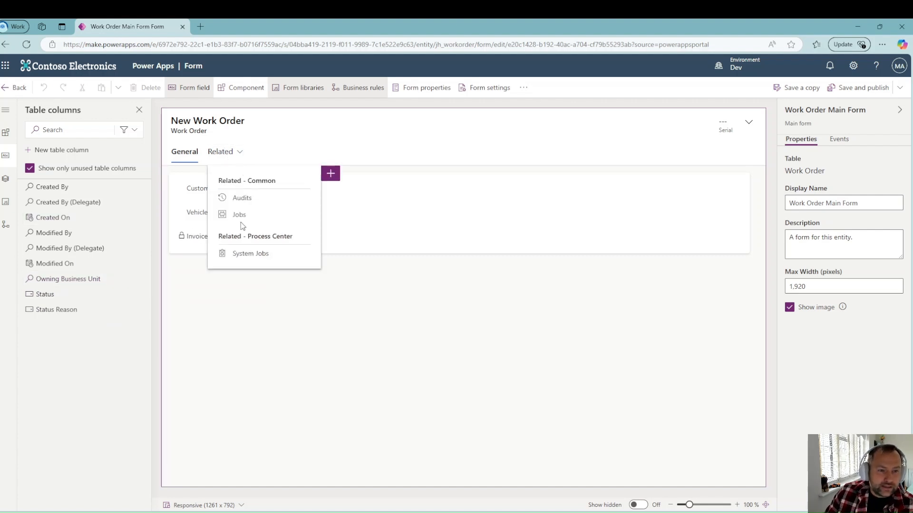
{"action": "left_click", "coordinate": [226, 156]}
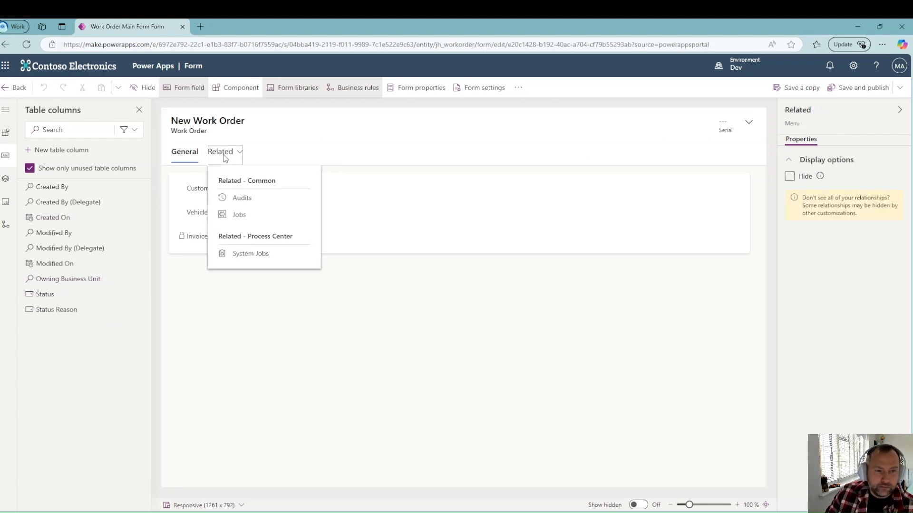
{"action": "left_click", "coordinate": [790, 177]}
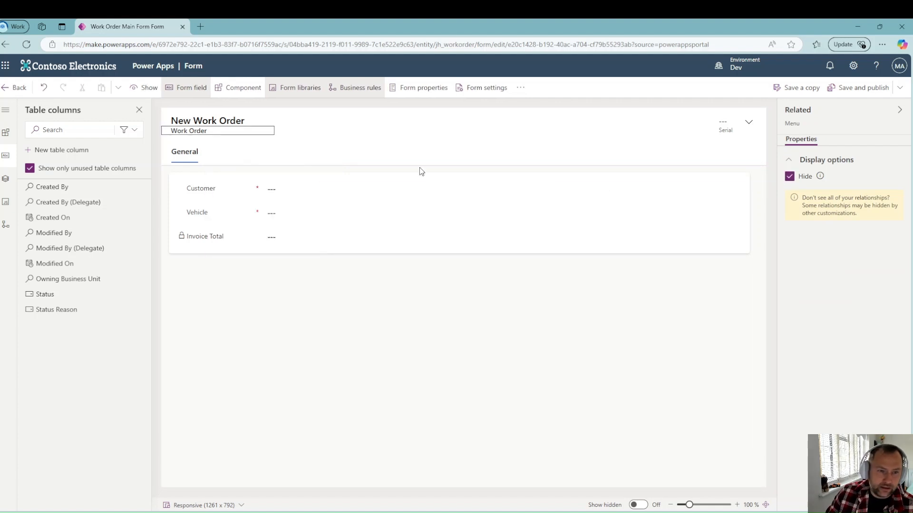
Step: Add a one-column tab to the form, then delete it again
{"action": "left_click", "coordinate": [6, 133]}
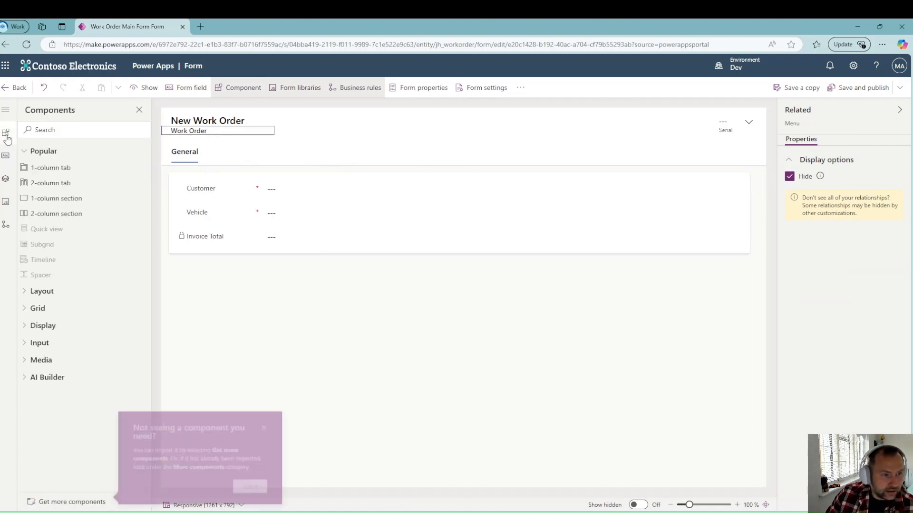
{"action": "left_click", "coordinate": [52, 170]}
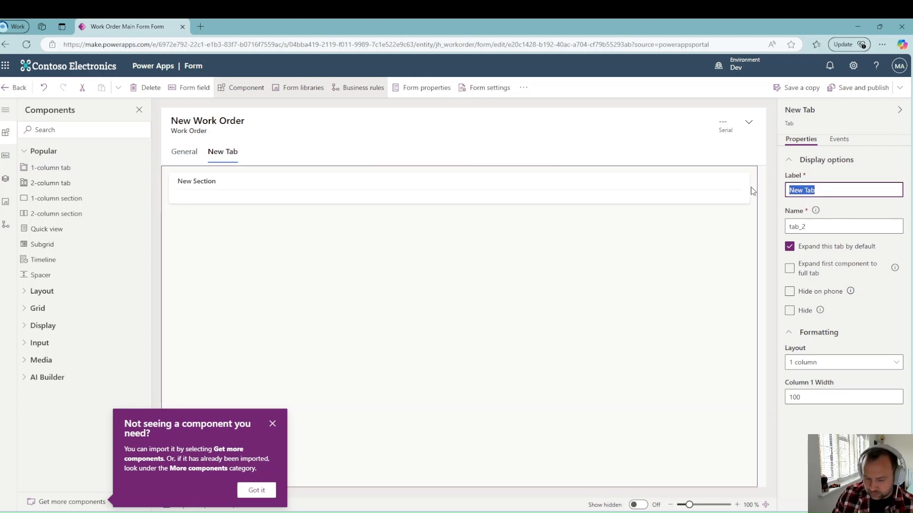
{"action": "type", "text": "Job Information"}
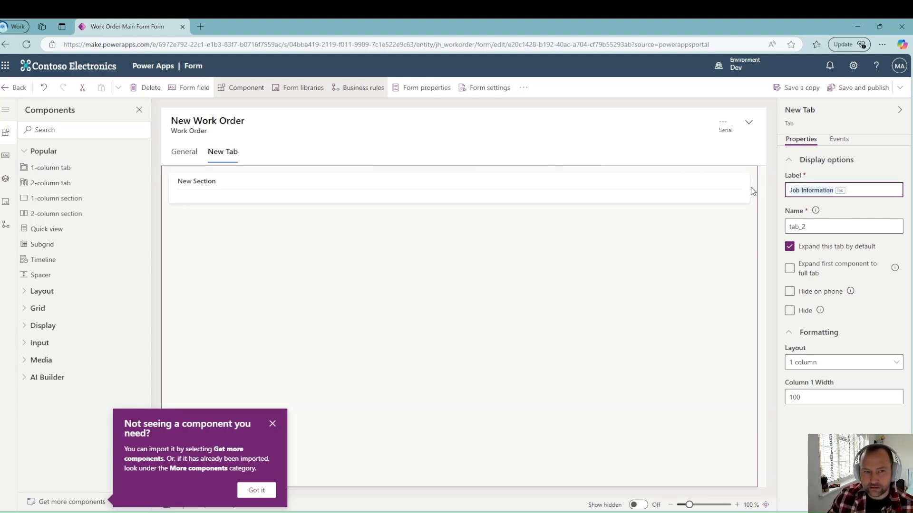
{"action": "left_click", "coordinate": [222, 158]}
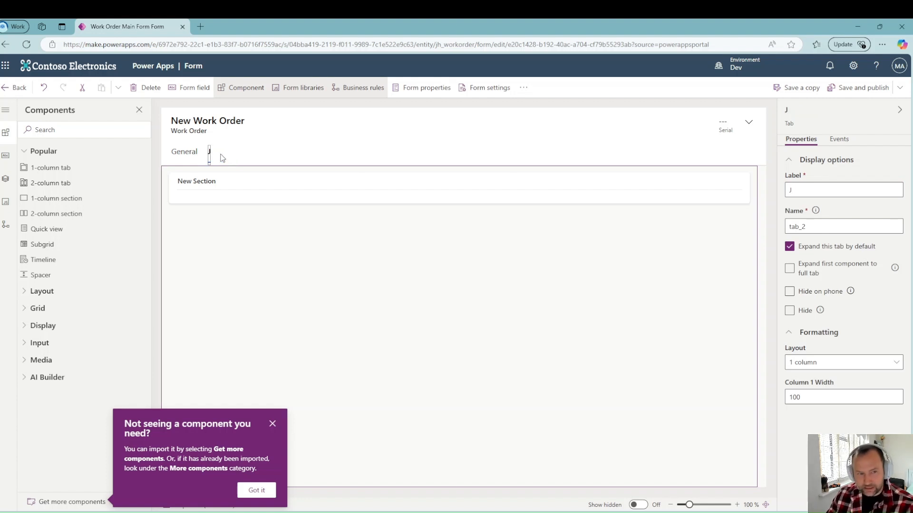
{"action": "key", "text": "Delete"}
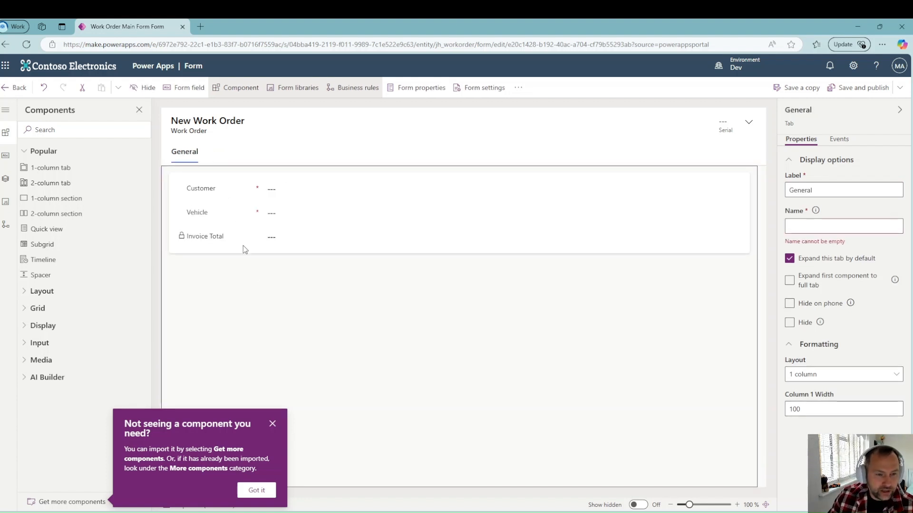
Step: Add a section below General labelled Jobs with the name joebs
{"action": "left_click", "coordinate": [75, 199]}
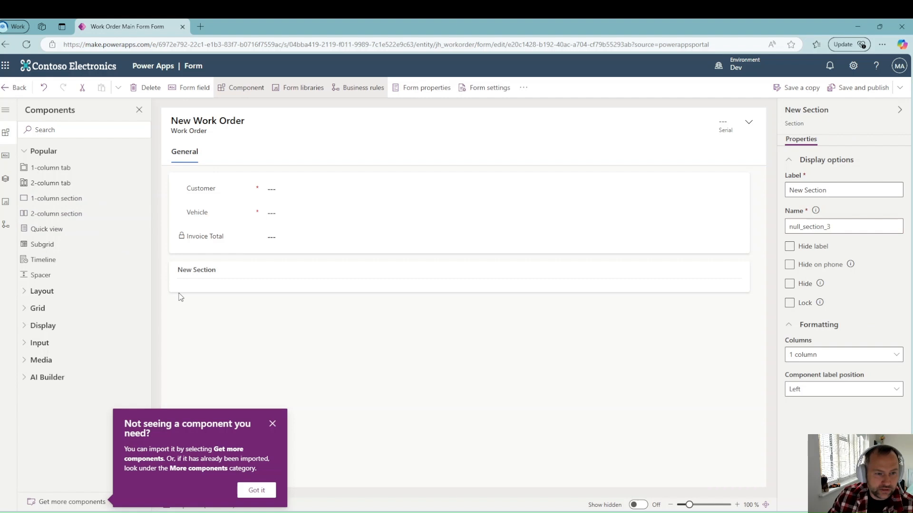
{"action": "left_click", "coordinate": [851, 190]}
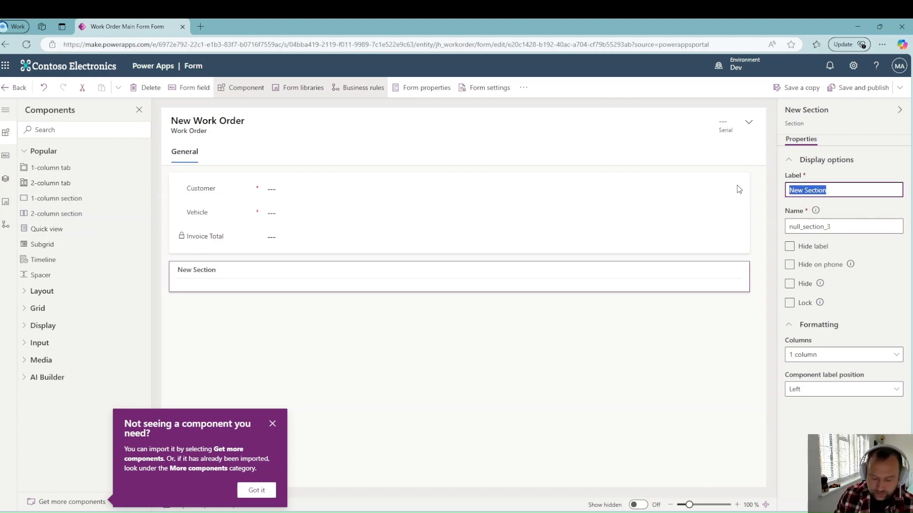
{"action": "type", "text": "Jonbs"}
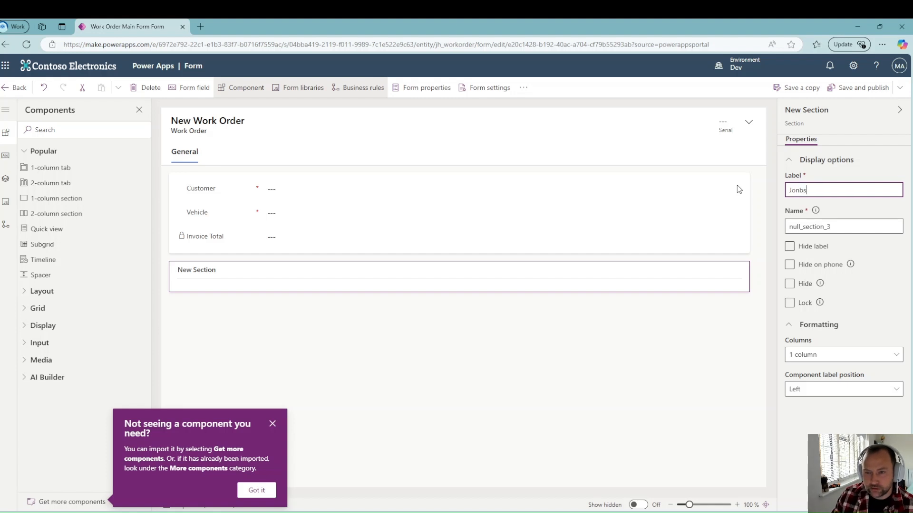
{"action": "key", "text": "BackSpace"}
{"action": "key", "text": "BackSpace"}
{"action": "type", "text": "bs"}
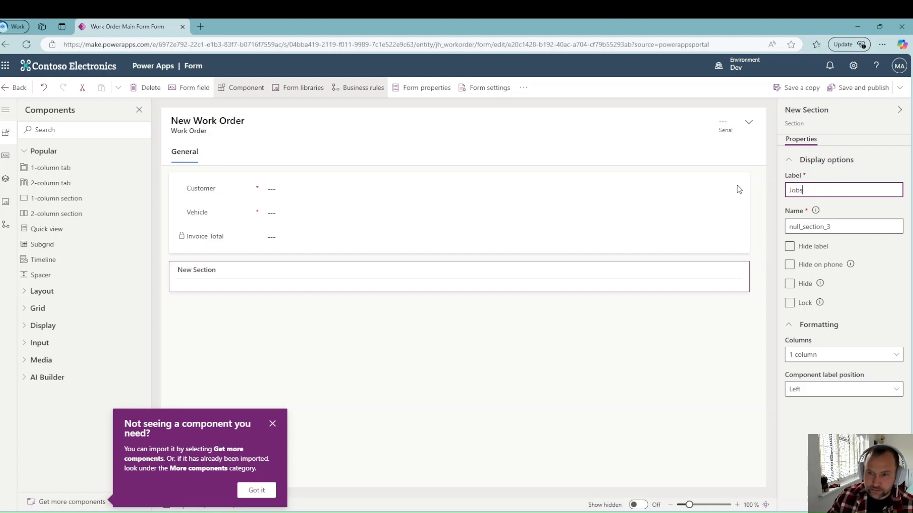
{"action": "left_click", "coordinate": [849, 214]}
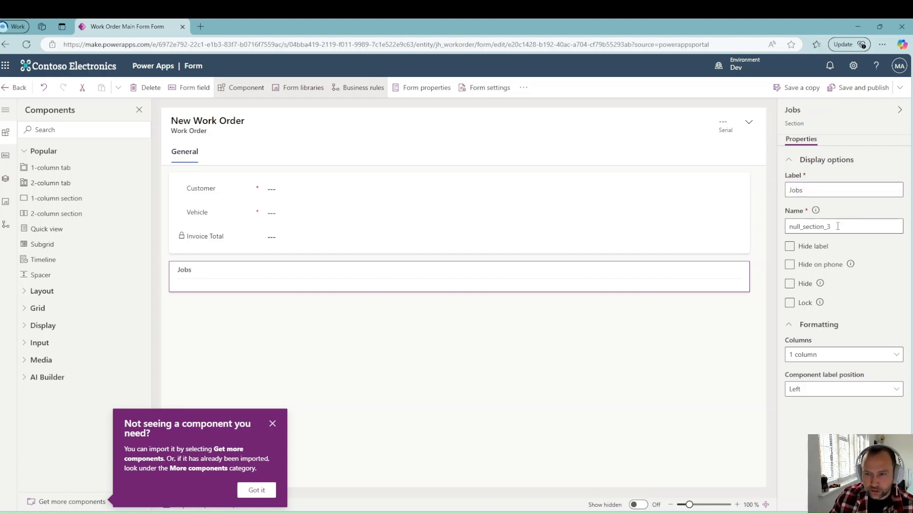
{"action": "double_click", "coordinate": [838, 226]}
{"action": "type", "text": "joebs"}
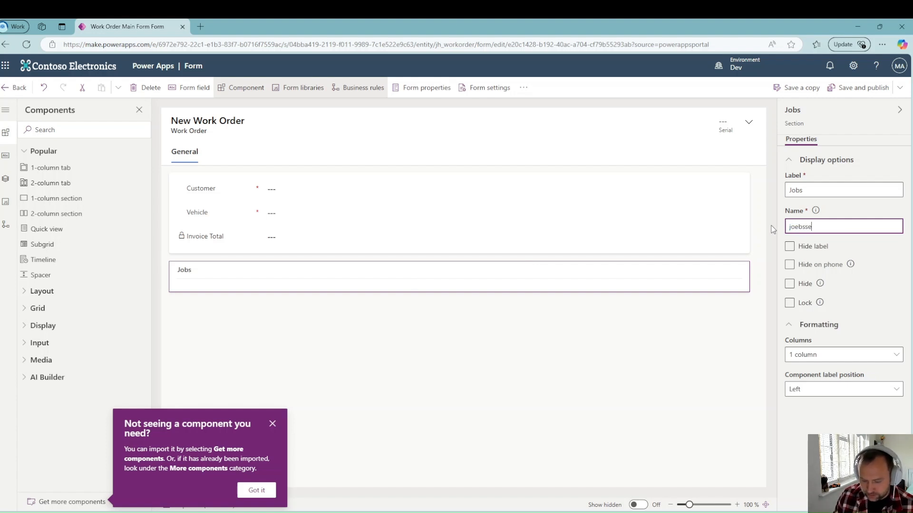
{"action": "left_click", "coordinate": [848, 212]}
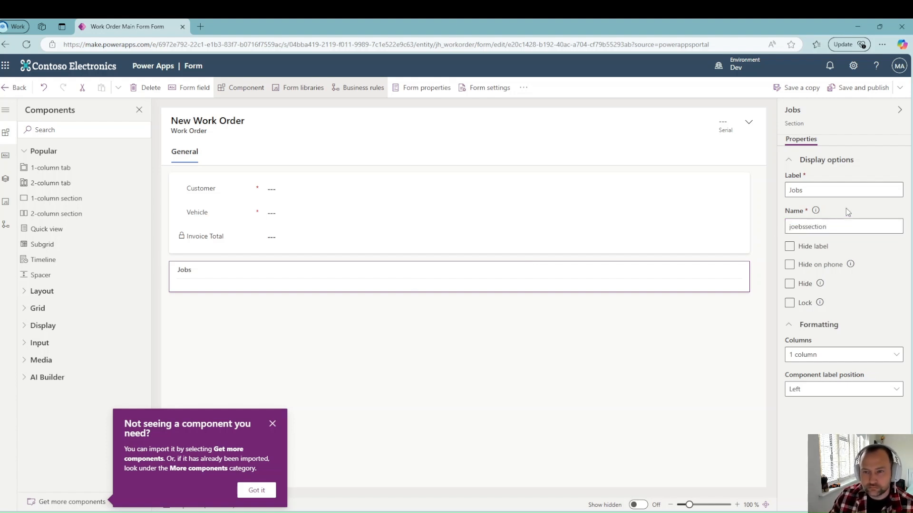
{"action": "left_click", "coordinate": [48, 274]}
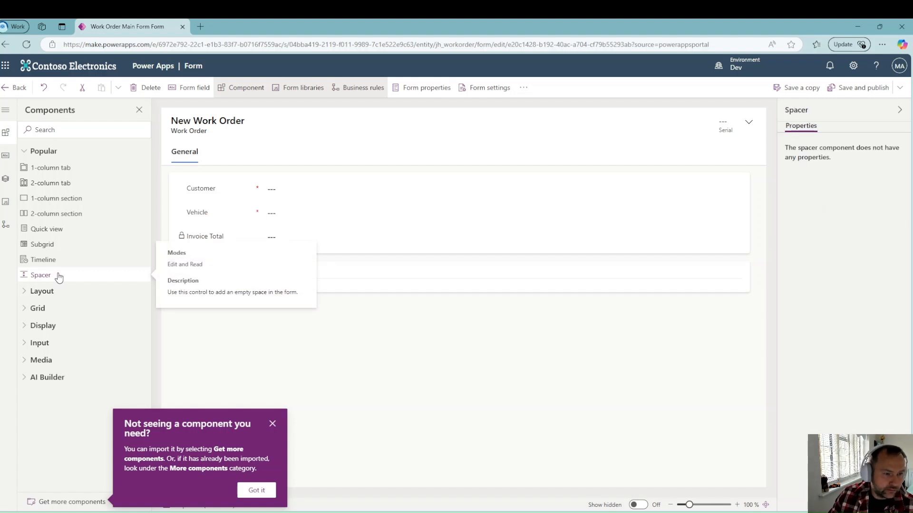
{"action": "key", "text": "Delete"}
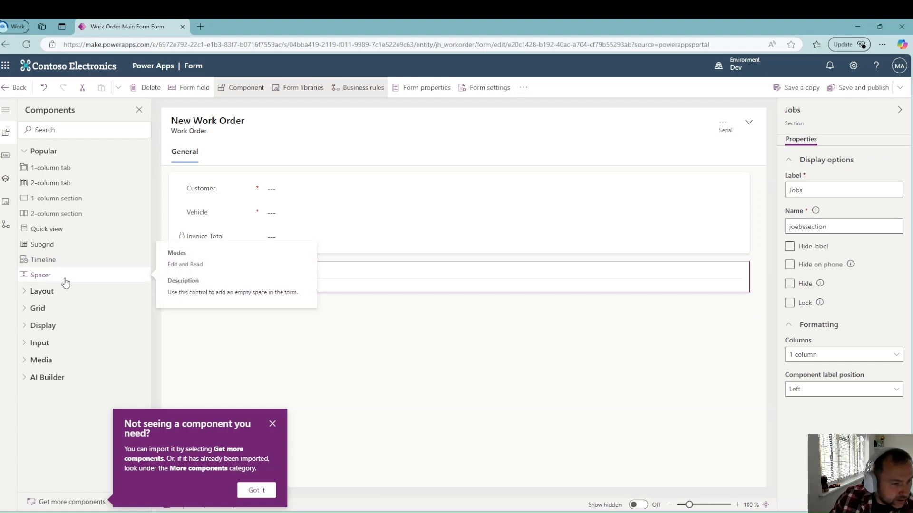
Step: Insert a Jobs subgrid using Active Jobs with its label hidden, then save and publish
{"action": "left_click", "coordinate": [43, 249]}
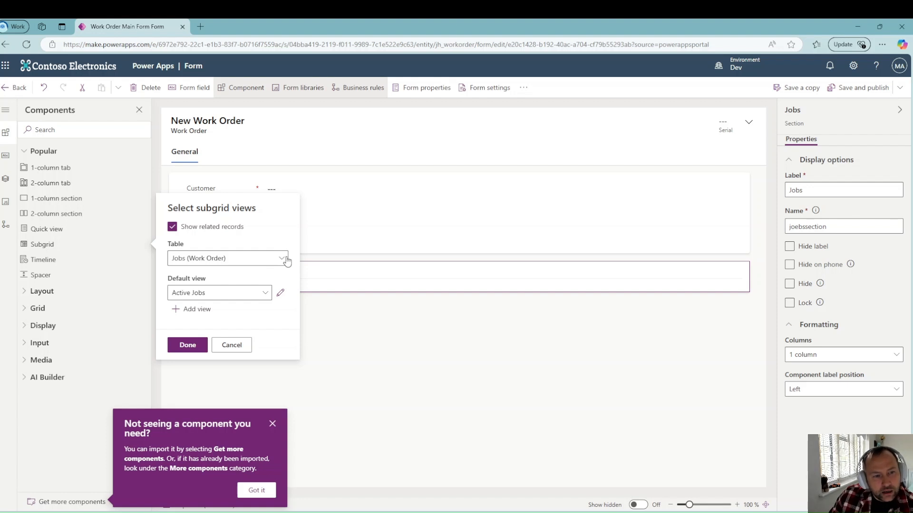
{"action": "left_click", "coordinate": [188, 346]}
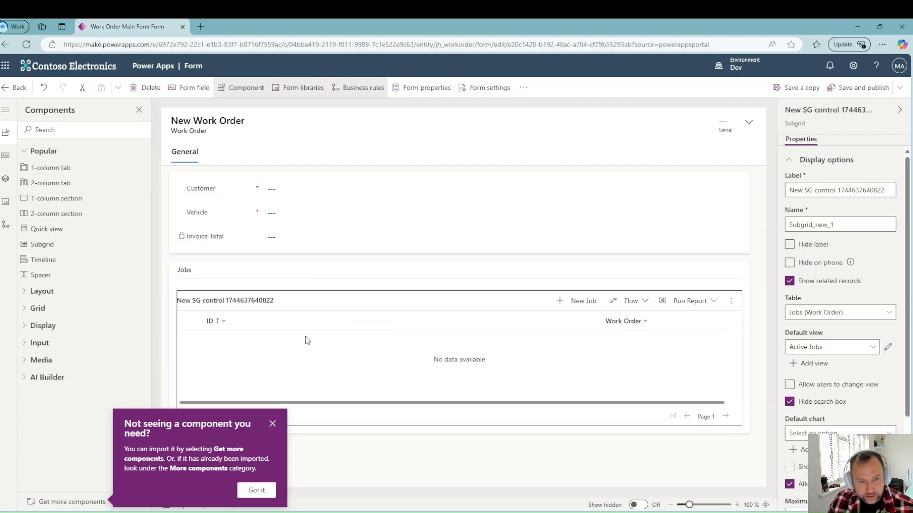
{"action": "left_click", "coordinate": [789, 245]}
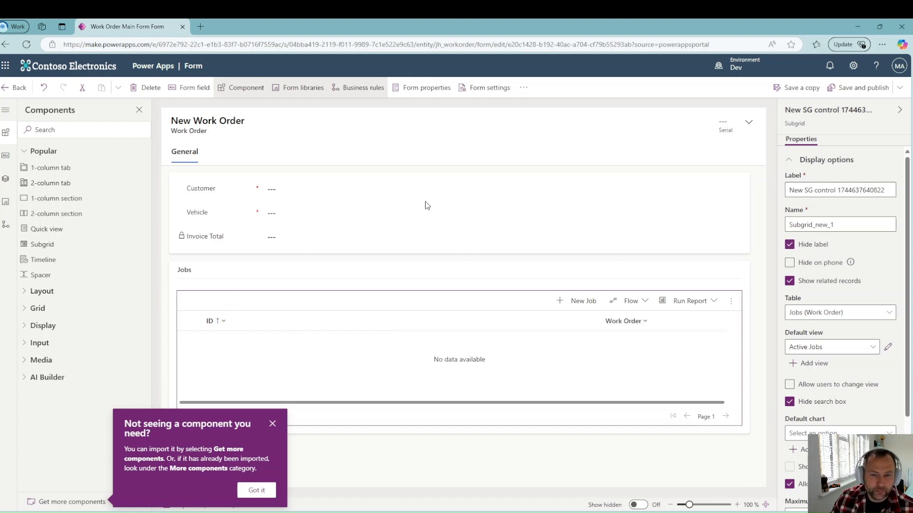
{"action": "left_click", "coordinate": [850, 88]}
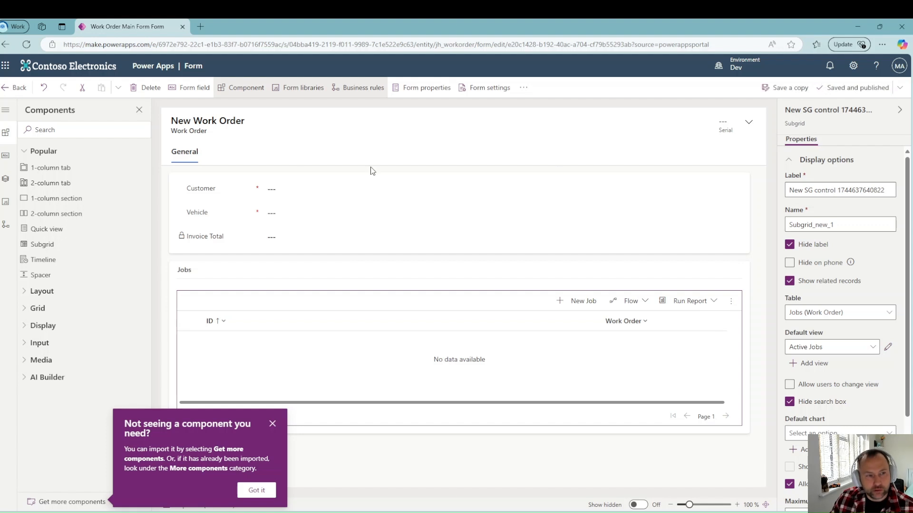
{"action": "left_click", "coordinate": [14, 89]}
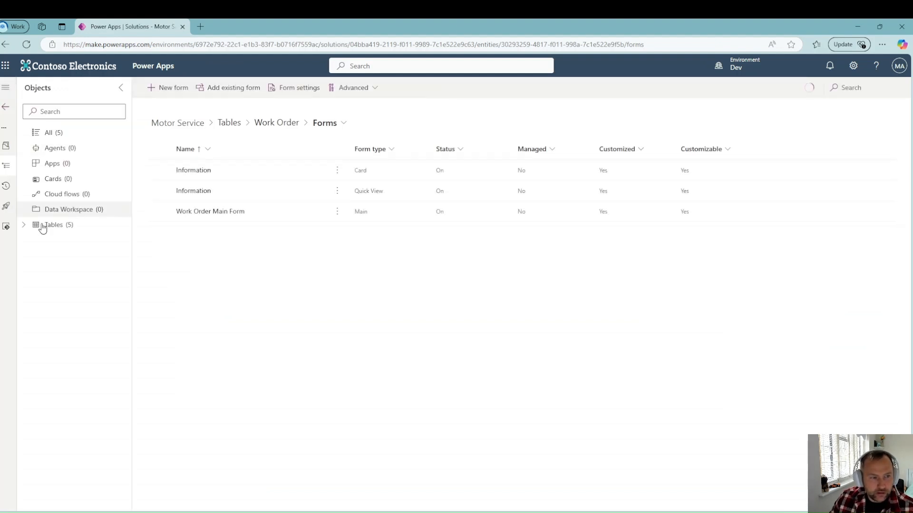
{"action": "left_click", "coordinate": [42, 227]}
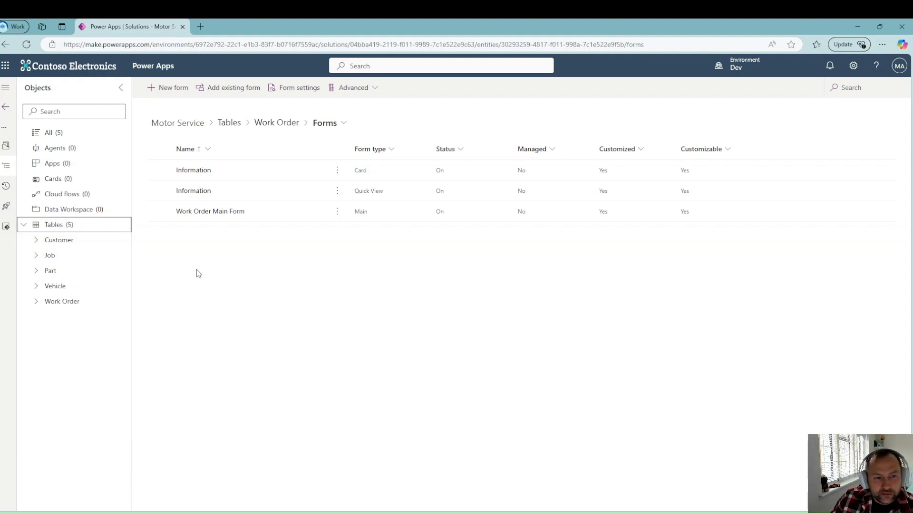
{"action": "left_click", "coordinate": [161, 277]}
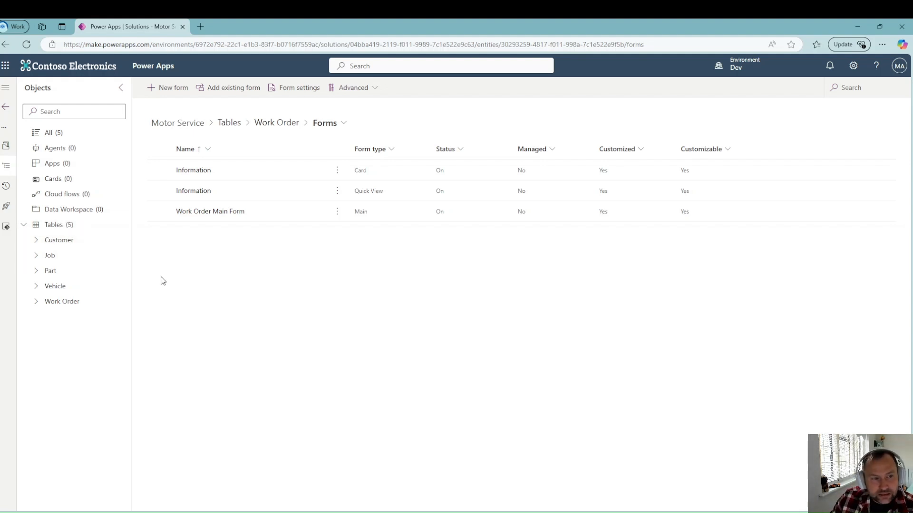
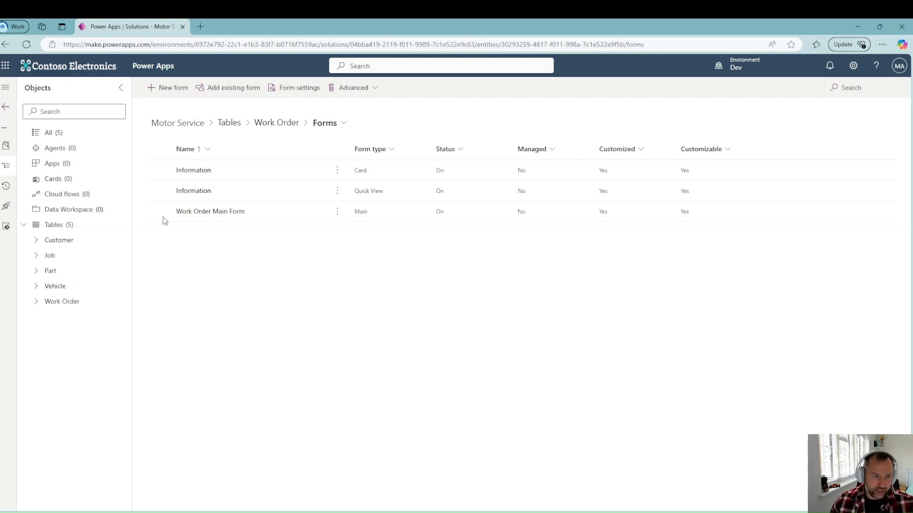
Step: Show the apps list of the Motor Service solution
{"action": "left_click", "coordinate": [66, 167]}
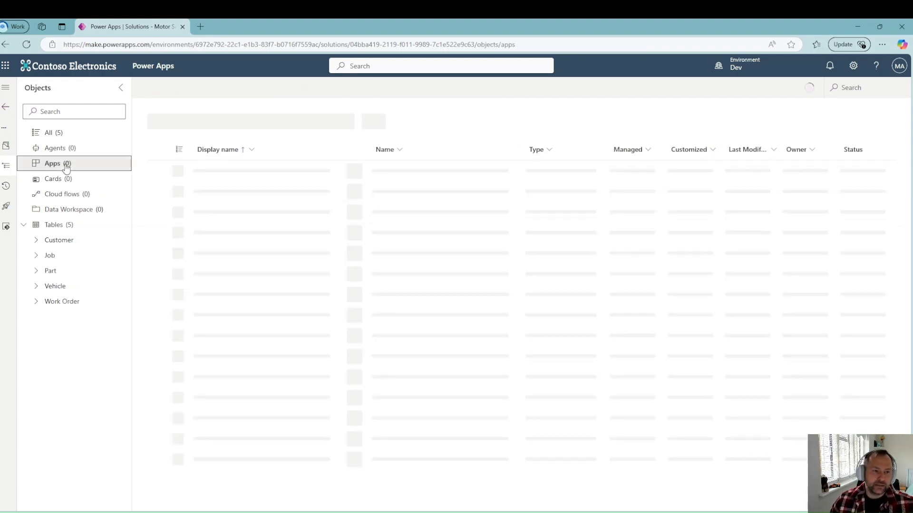
Step: Create a new model-driven app named 'Motor Admin App'
{"action": "left_click", "coordinate": [172, 89]}
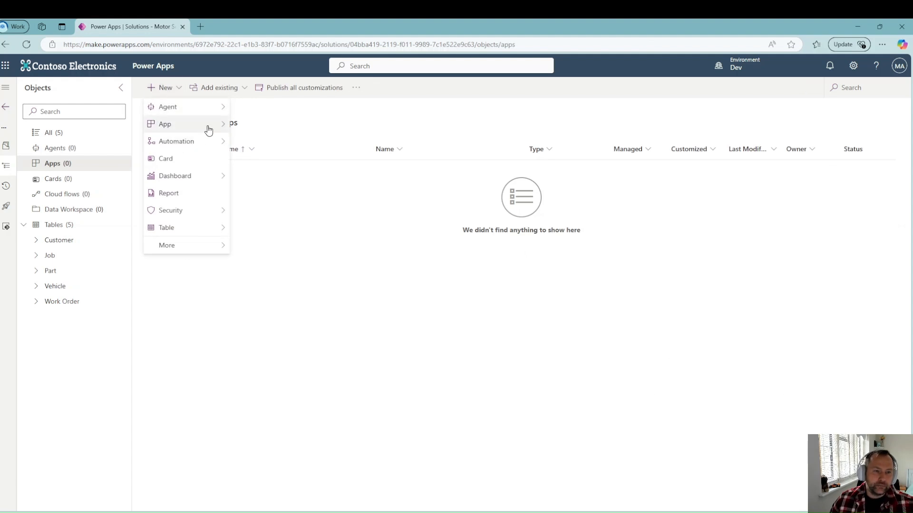
{"action": "mouse_move", "coordinate": [222, 128]}
{"action": "left_click", "coordinate": [285, 144]}
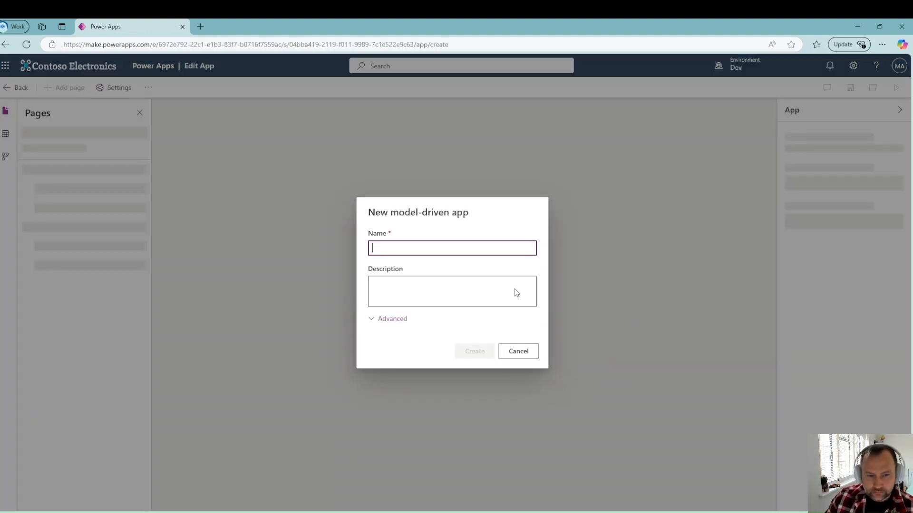
{"action": "type", "text": "Motor"}
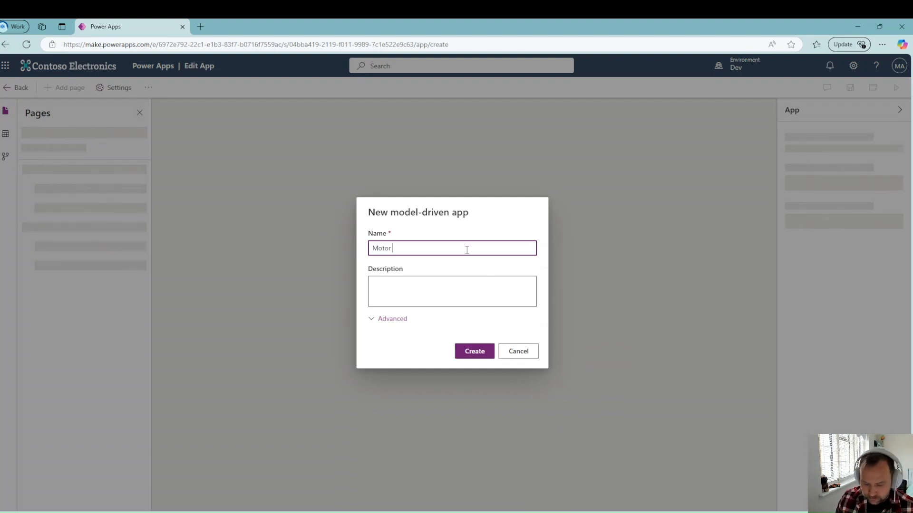
{"action": "type", "text": " Admin App"}
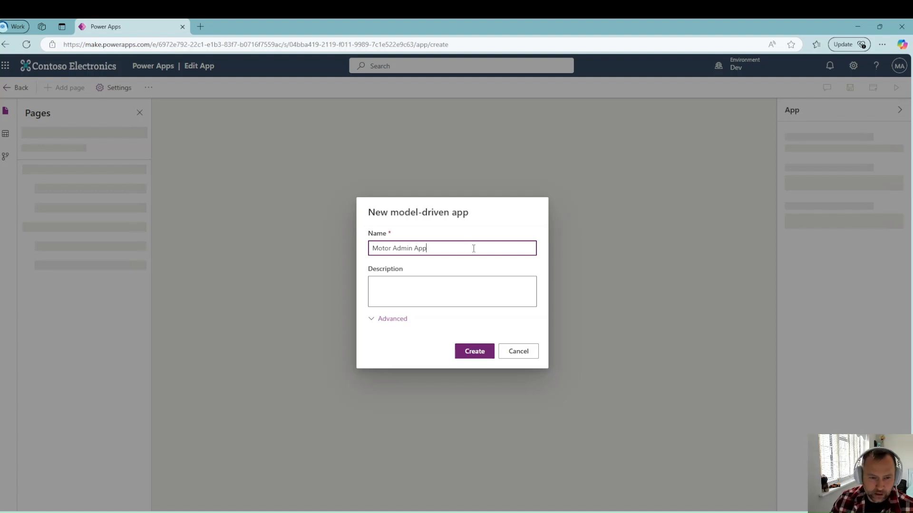
{"action": "left_click", "coordinate": [473, 353]}
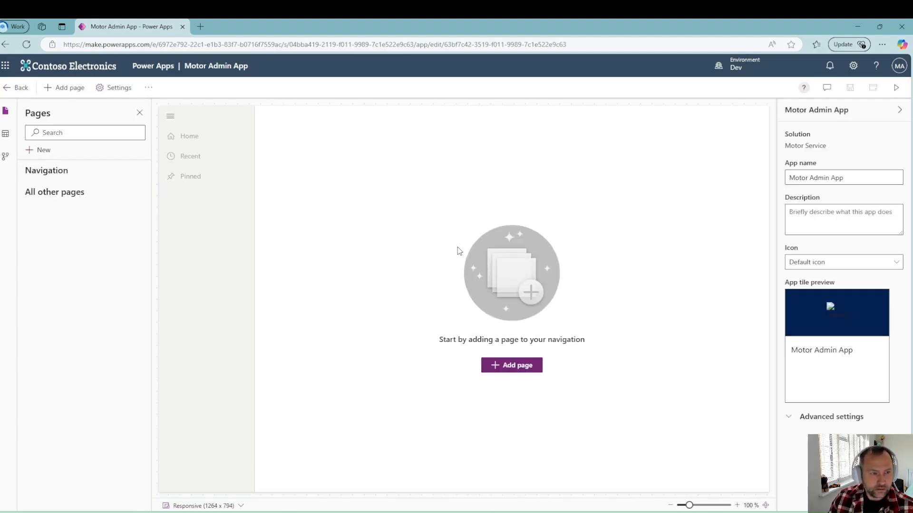
Step: Add a Dataverse table page for the Customer table to the app
{"action": "left_click", "coordinate": [511, 366]}
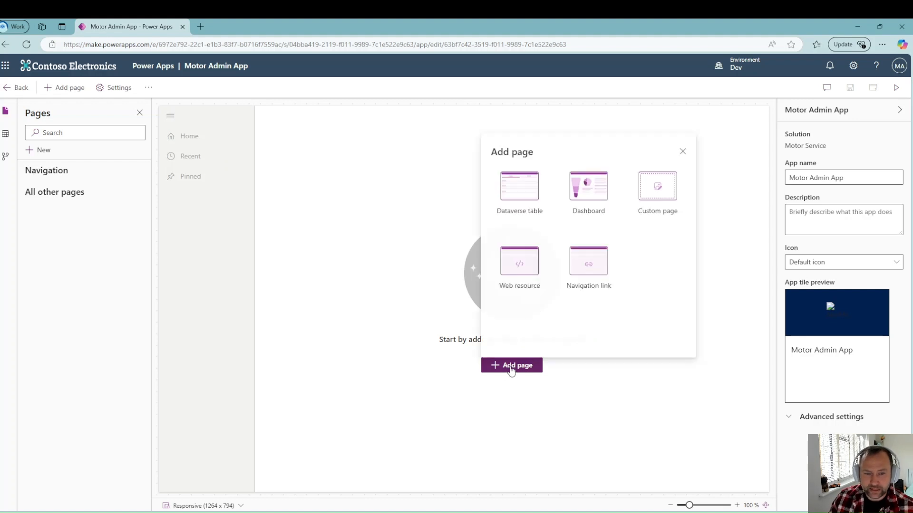
{"action": "left_click", "coordinate": [531, 187]}
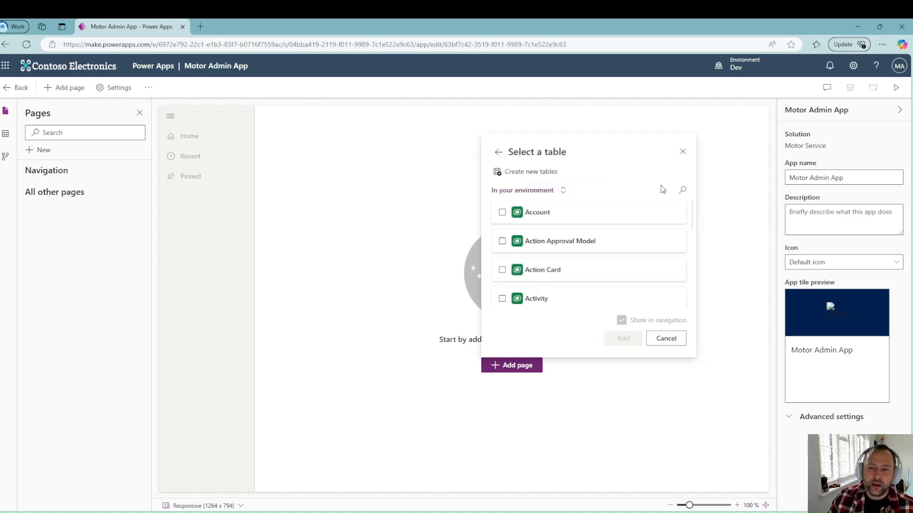
{"action": "left_click", "coordinate": [683, 192]}
{"action": "type", "text": "custo"}
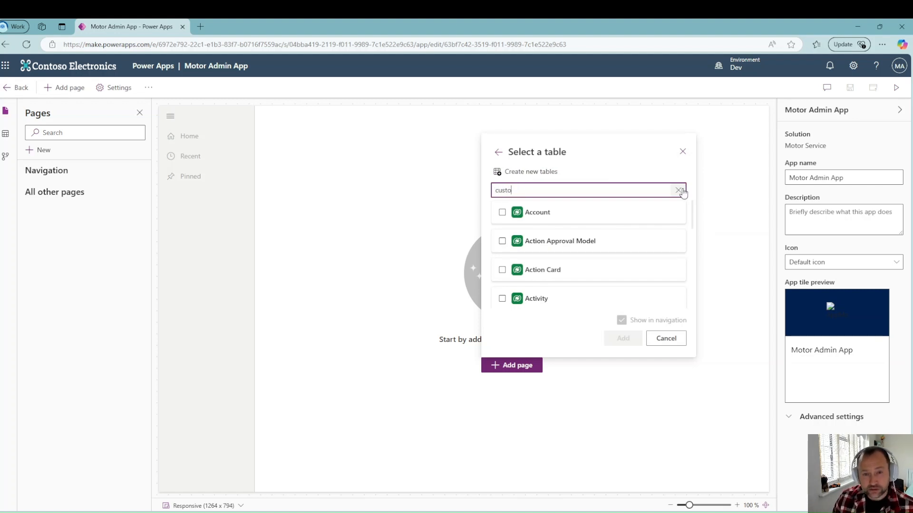
{"action": "type", "text": "mer"}
{"action": "left_click", "coordinate": [527, 241]}
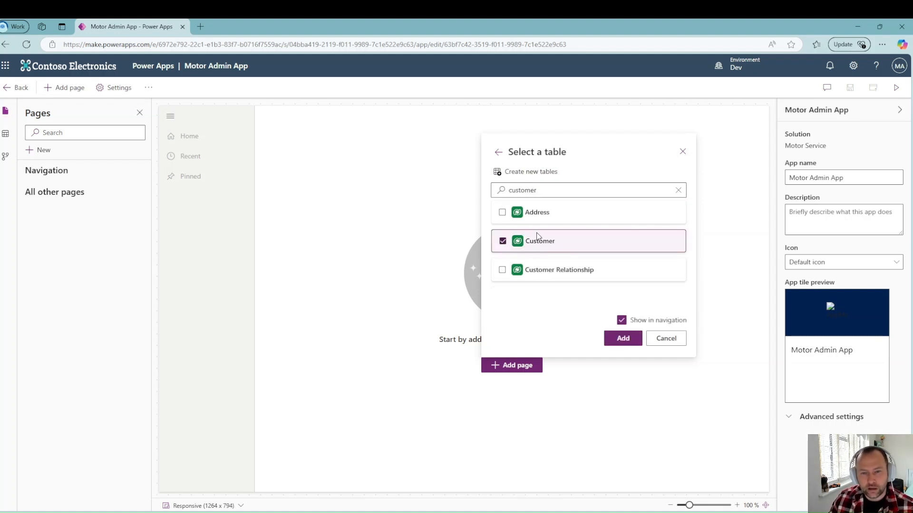
{"action": "left_click", "coordinate": [622, 338]}
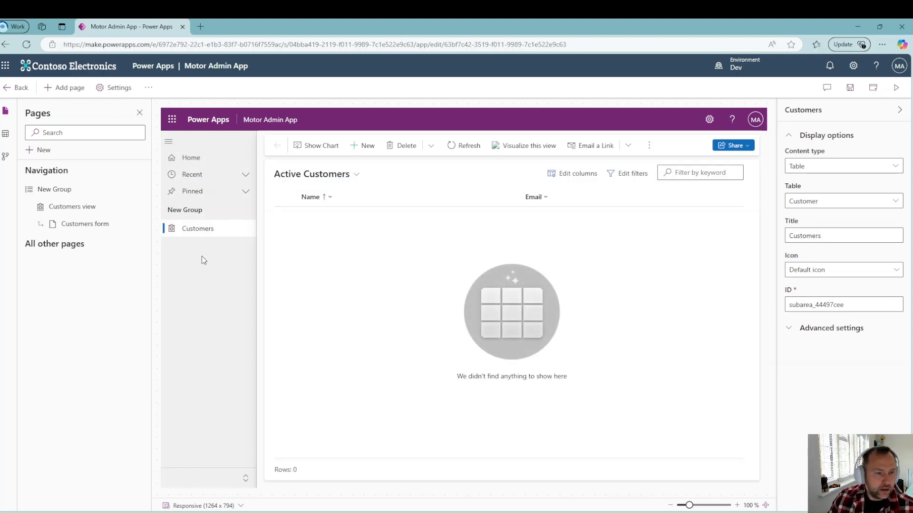
Step: Rename the new navigation group to Customers
{"action": "left_click", "coordinate": [90, 192]}
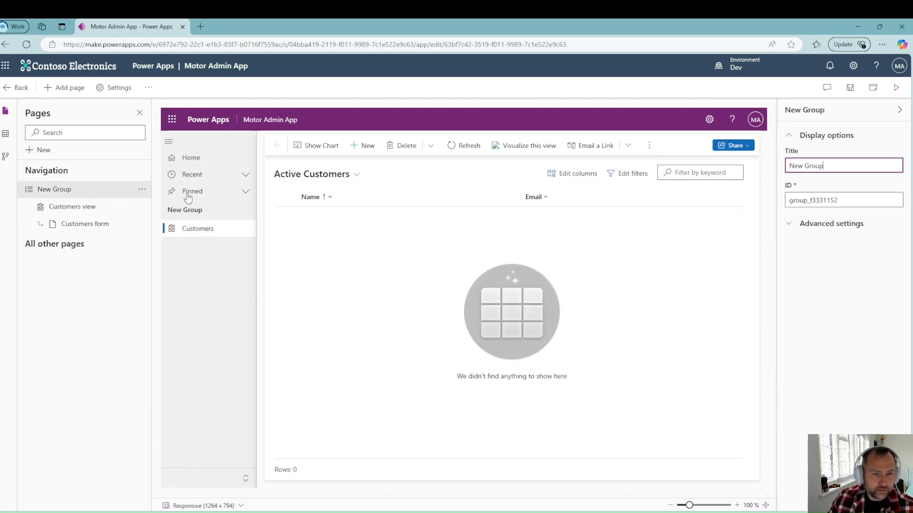
{"action": "left_click_drag", "start_coordinate": [837, 164], "coordinate": [738, 175]}
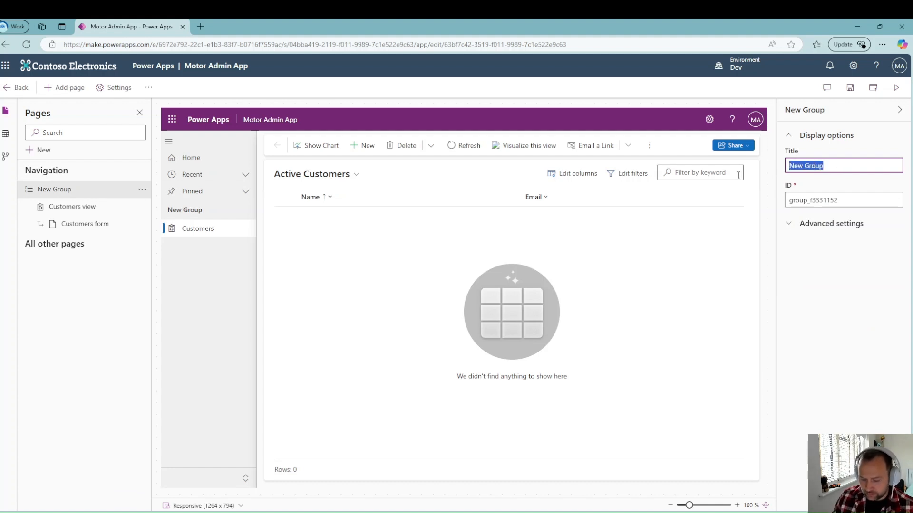
{"action": "type", "text": "Customers"}
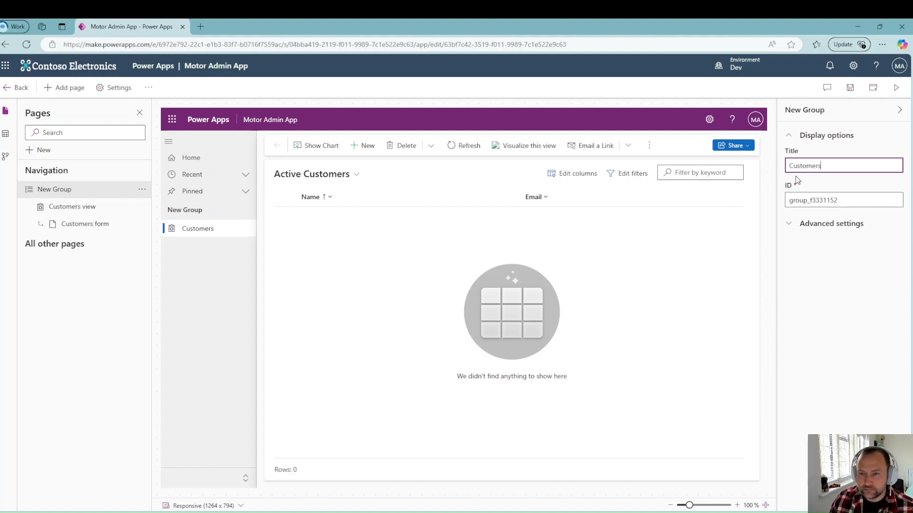
{"action": "left_click", "coordinate": [826, 189]}
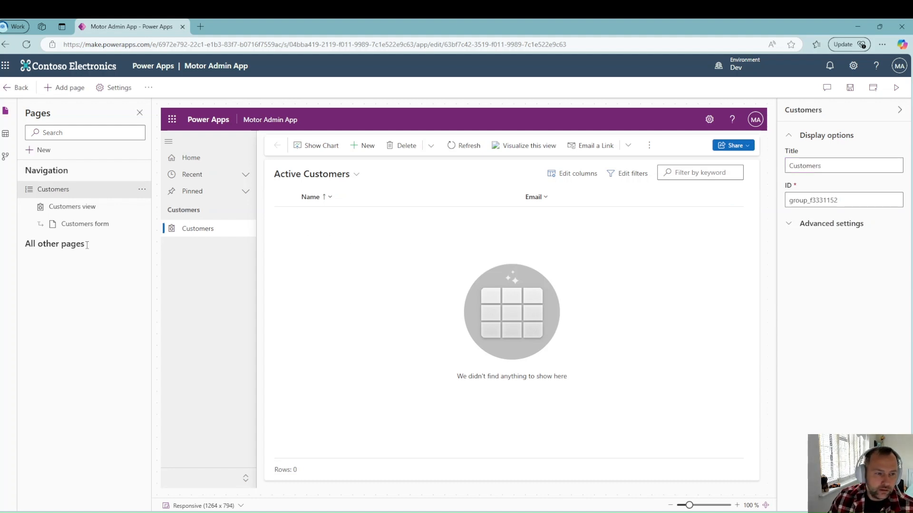
{"action": "left_click", "coordinate": [142, 189]}
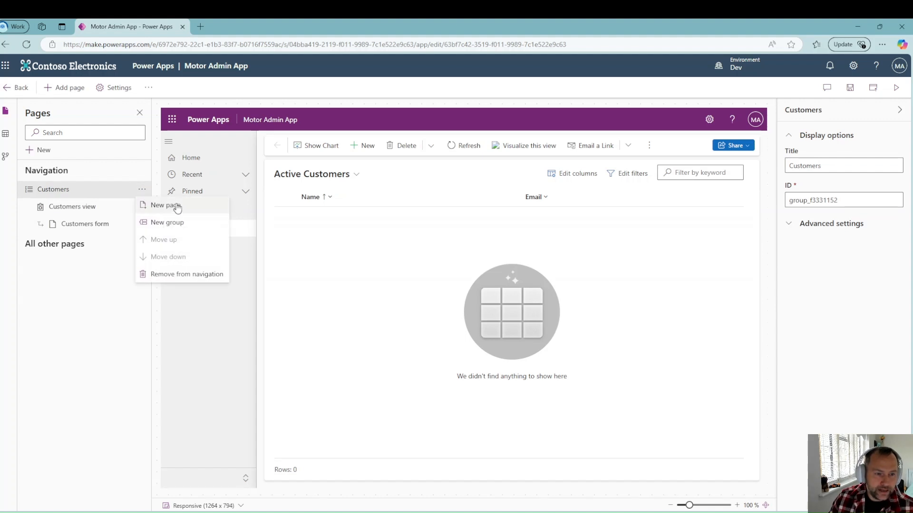
Step: Add a second navigation group below Customers and title it Logistics
{"action": "left_click", "coordinate": [164, 223]}
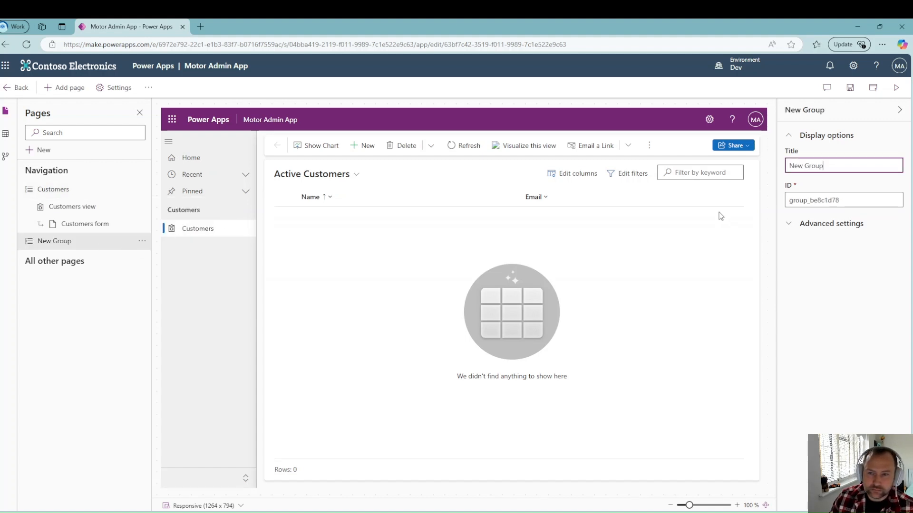
{"action": "left_click_drag", "start_coordinate": [842, 161], "coordinate": [763, 170]}
{"action": "type", "text": "Motor Adm"}
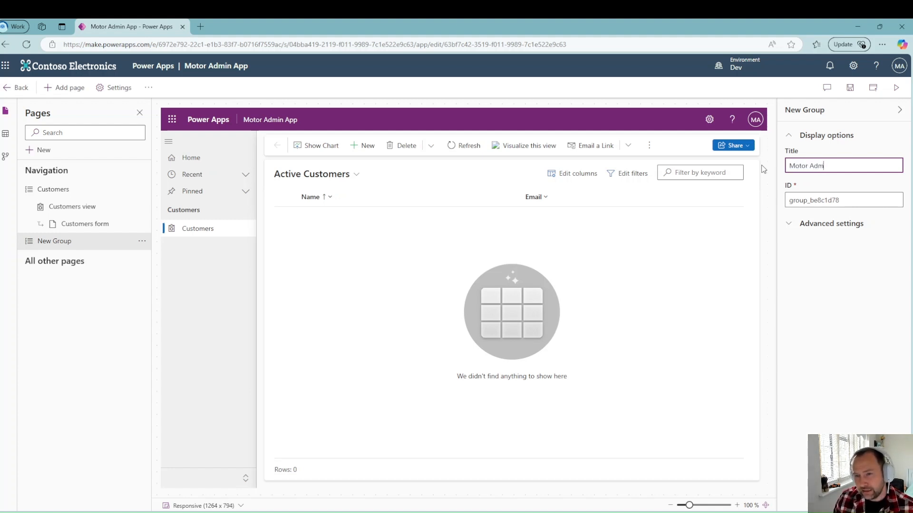
{"action": "type", "text": "in"}
{"action": "left_click", "coordinate": [847, 184]}
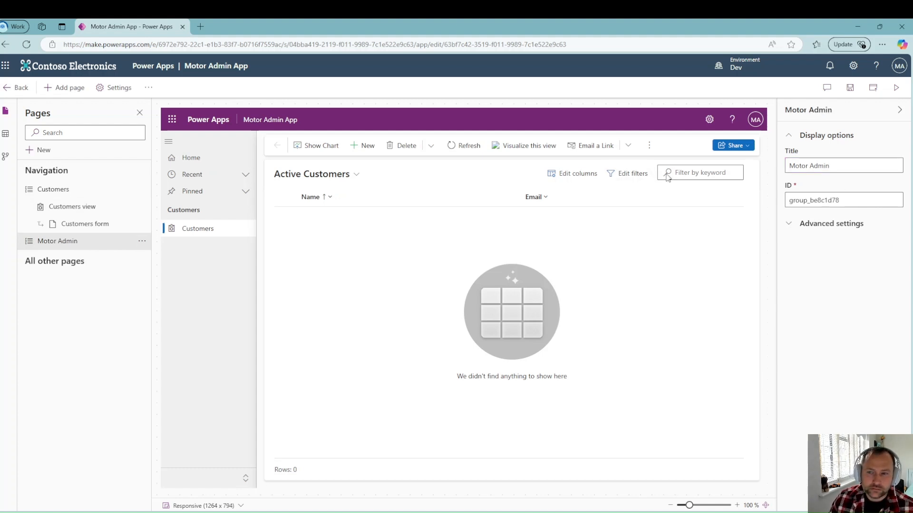
{"action": "left_click", "coordinate": [837, 166]}
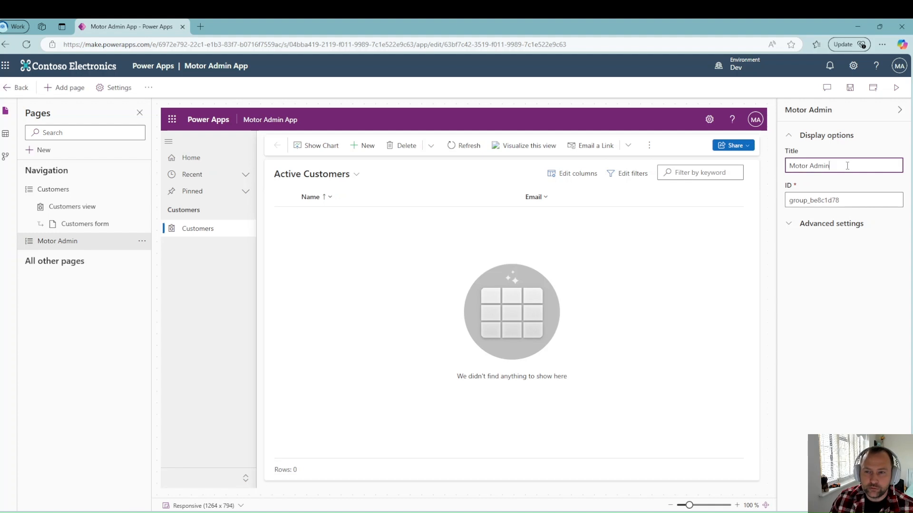
{"action": "key", "text": "ctrl+a"}
{"action": "type", "text": "L"}
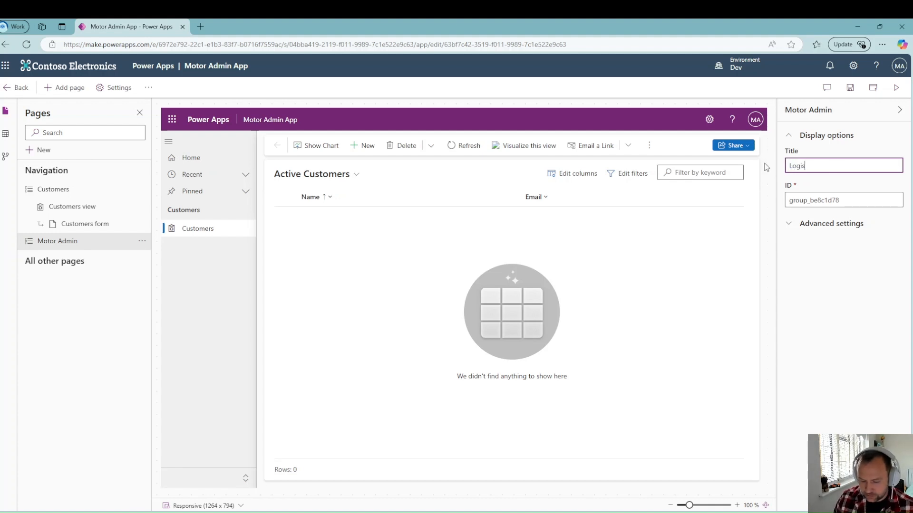
{"action": "type", "text": "ogistics"}
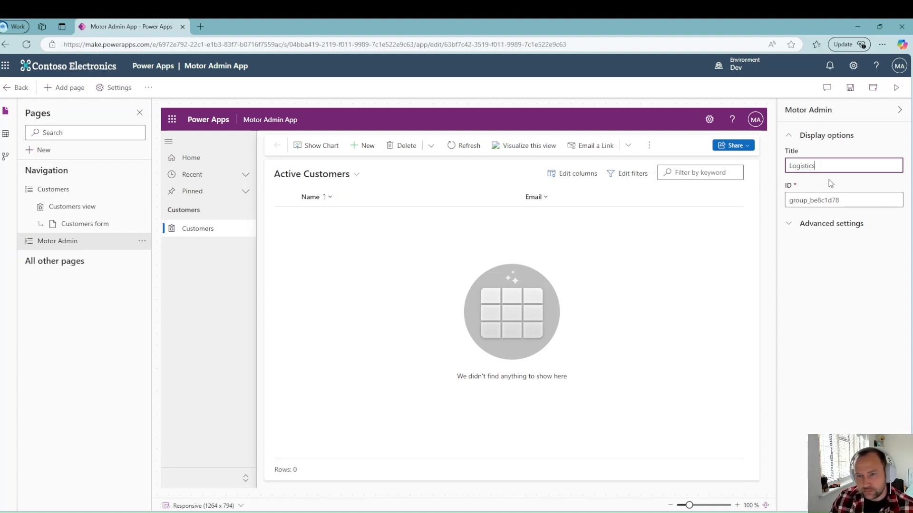
{"action": "left_click", "coordinate": [827, 183]}
{"action": "left_click", "coordinate": [142, 241]}
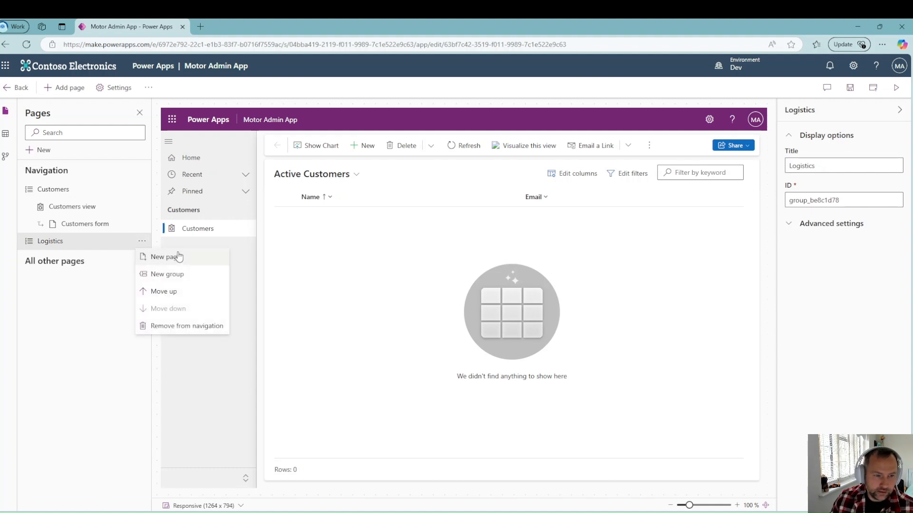
{"action": "left_click", "coordinate": [177, 256]}
Step: Add the Part table page under Logistics, then preview the Customers and Parts pages
{"action": "left_click", "coordinate": [46, 217]}
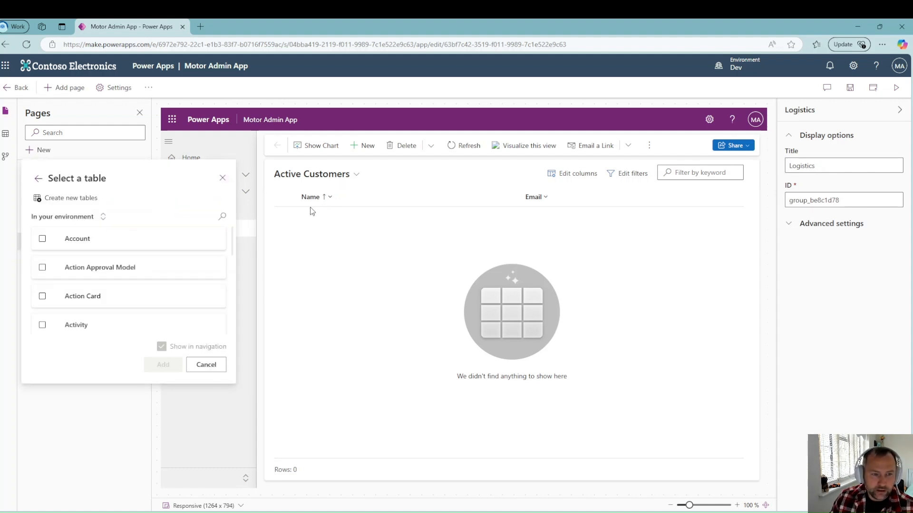
{"action": "left_click", "coordinate": [222, 218]}
{"action": "type", "text": "Part"}
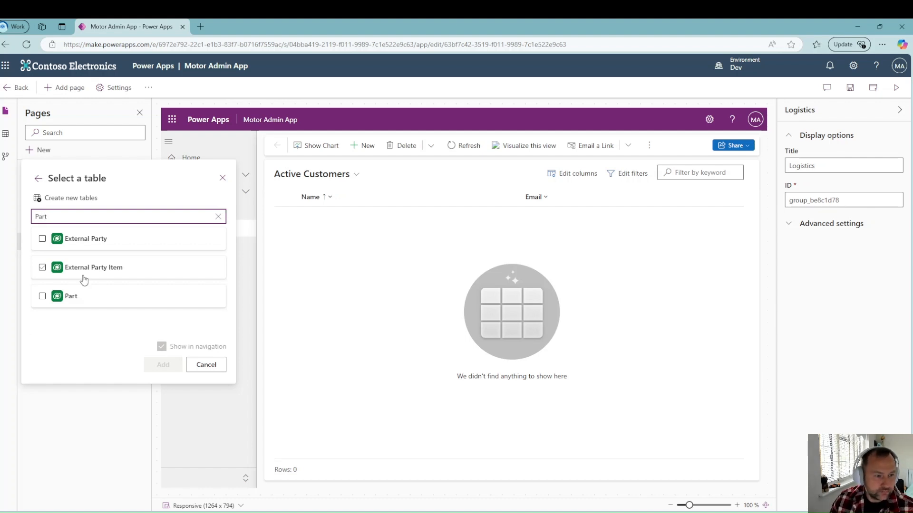
{"action": "left_click", "coordinate": [81, 298]}
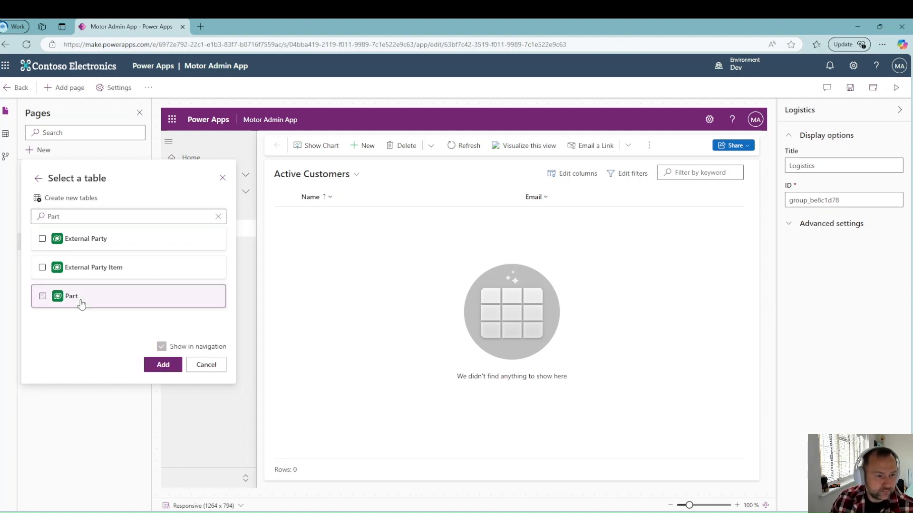
{"action": "left_click", "coordinate": [162, 365]}
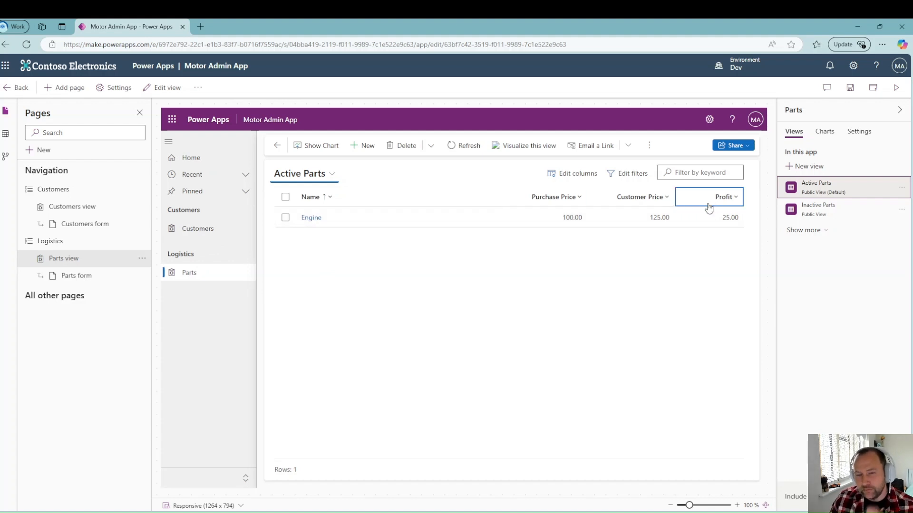
{"action": "left_click", "coordinate": [209, 229]}
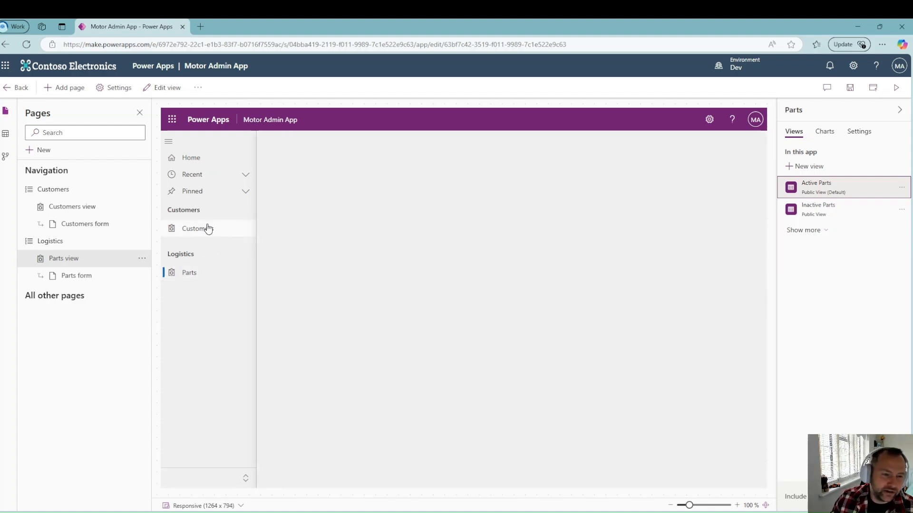
{"action": "left_click", "coordinate": [185, 273]}
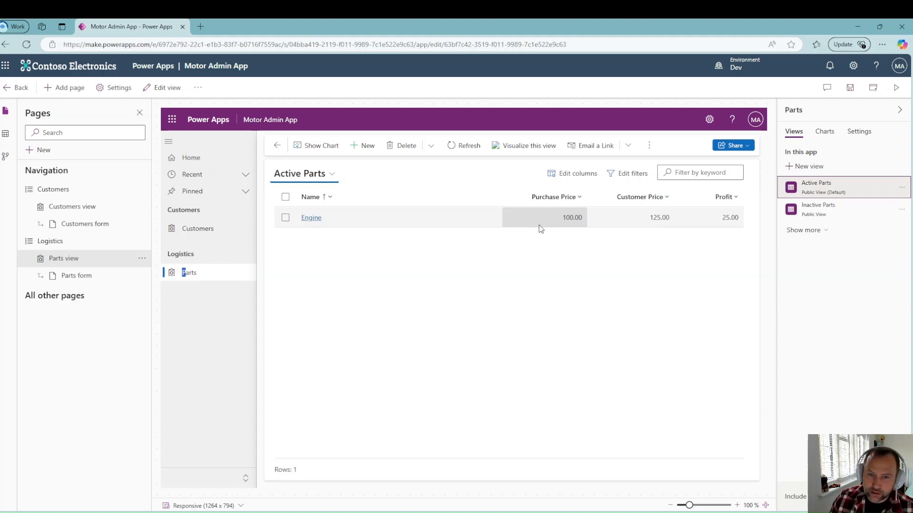
Step: Save and publish the app, then open its Customers list in the preview
{"action": "left_click", "coordinate": [849, 88]}
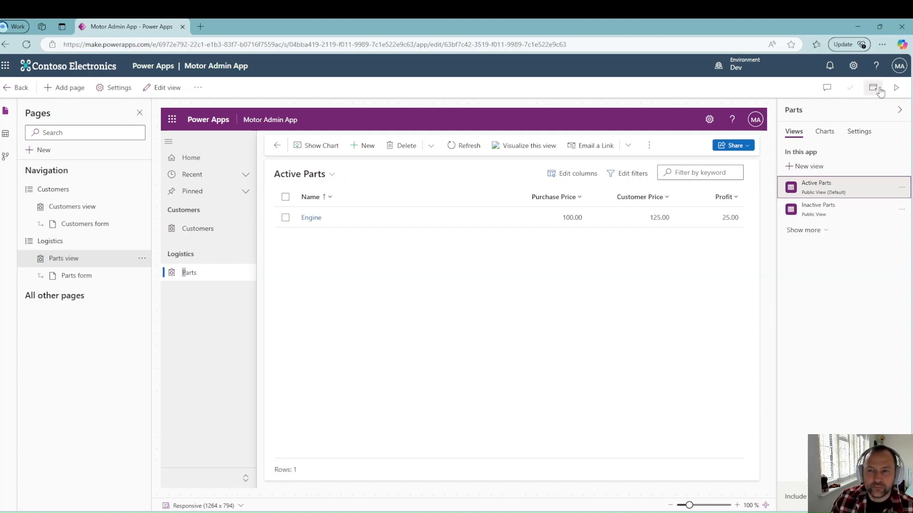
{"action": "left_click", "coordinate": [879, 90]}
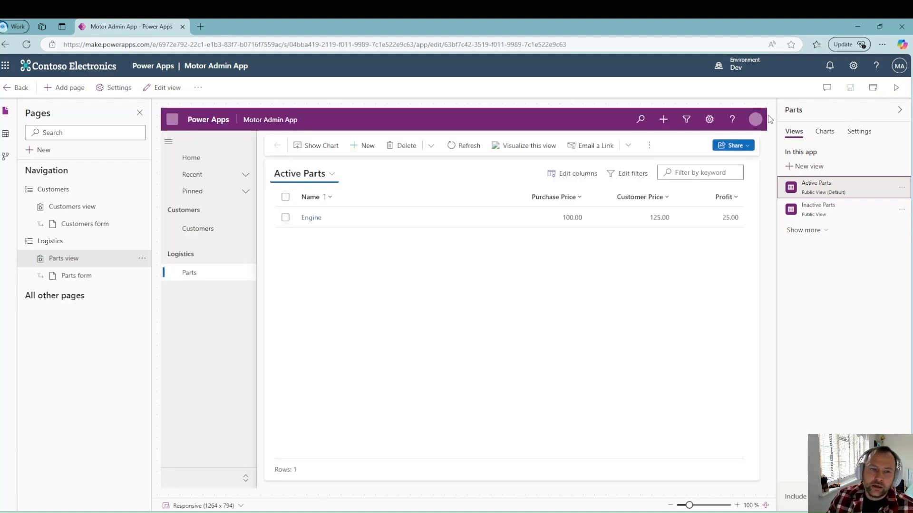
{"action": "left_click", "coordinate": [199, 229]}
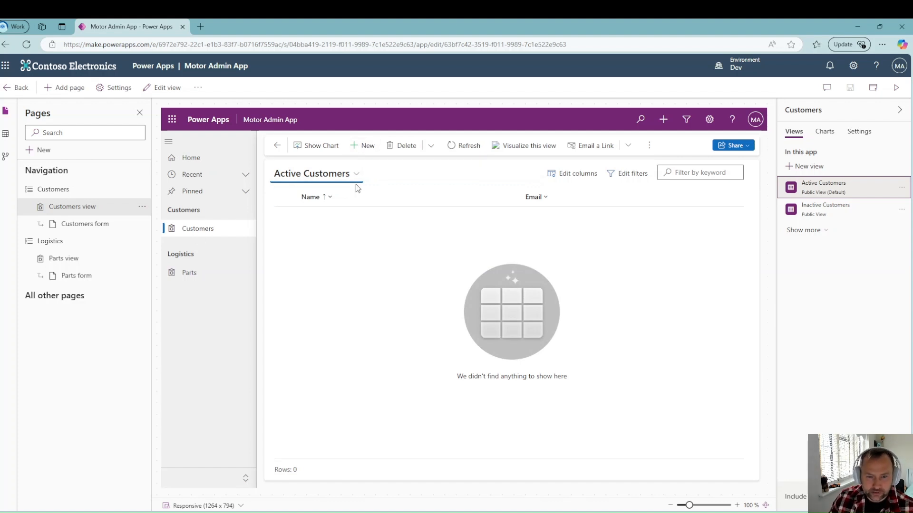
Step: Create and save a new customer record with the customer's name and email address
{"action": "left_click", "coordinate": [366, 148]}
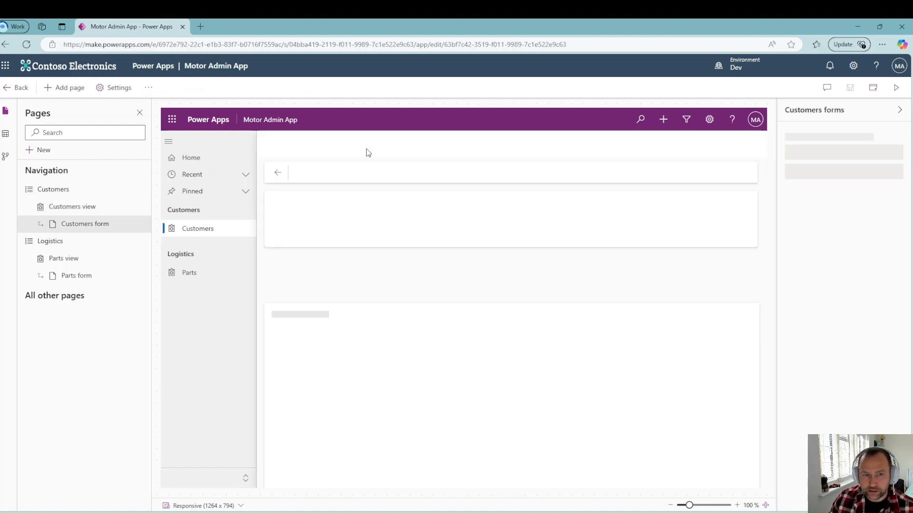
{"action": "left_click", "coordinate": [383, 250]}
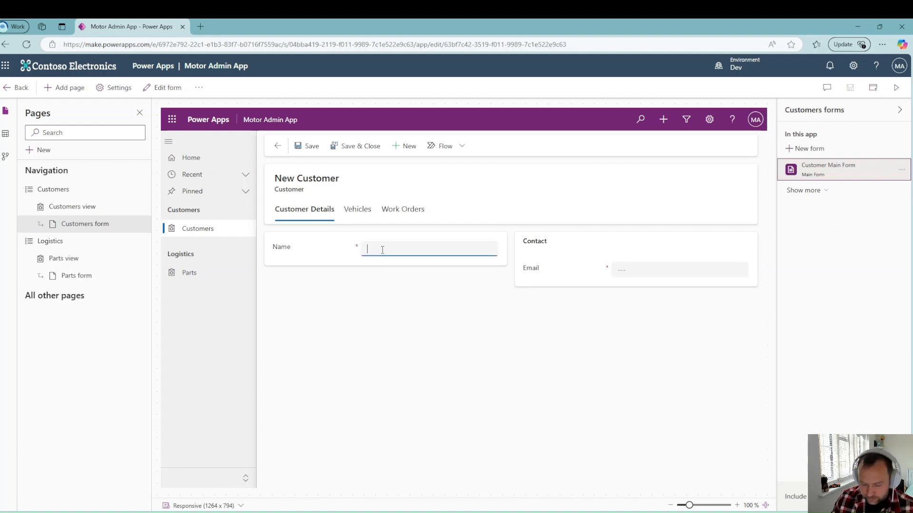
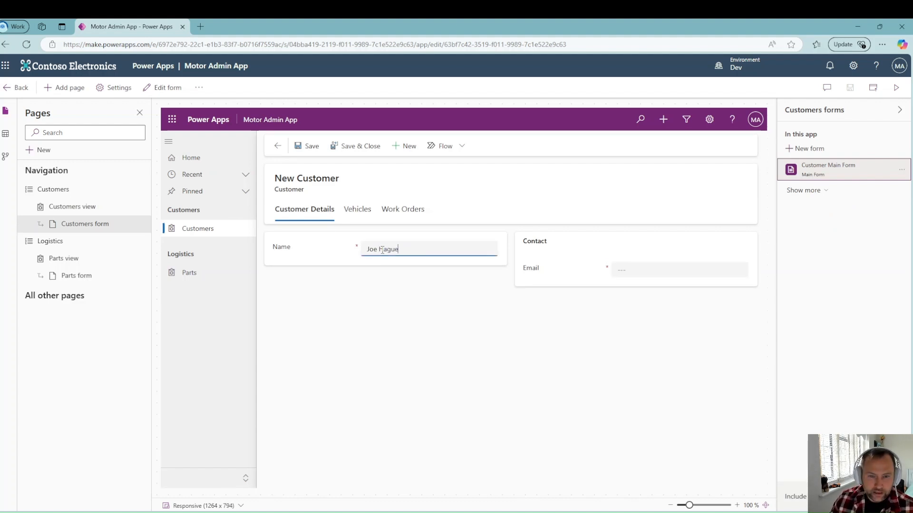
{"action": "left_click", "coordinate": [656, 271]}
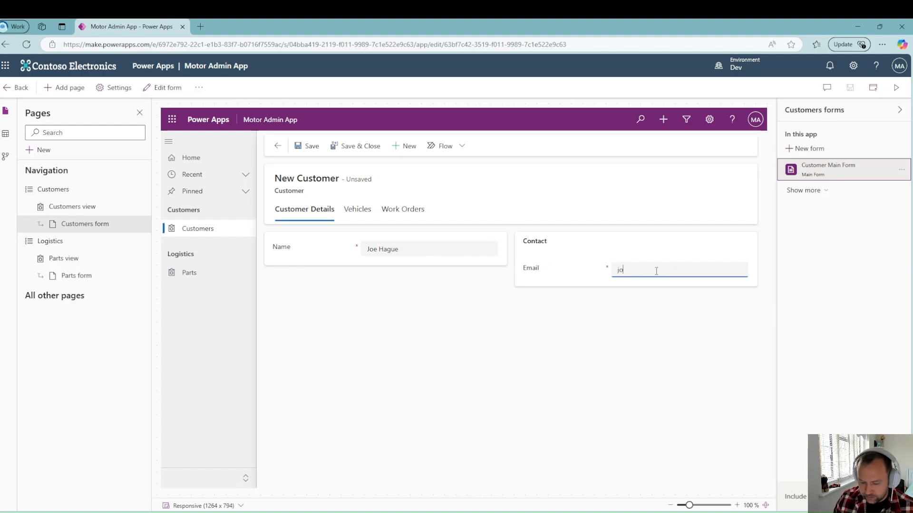
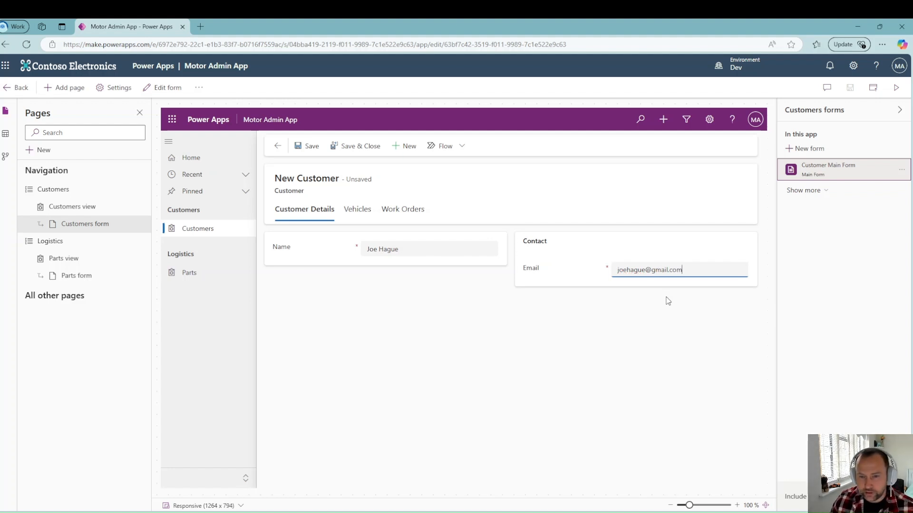
{"action": "left_click", "coordinate": [665, 300]}
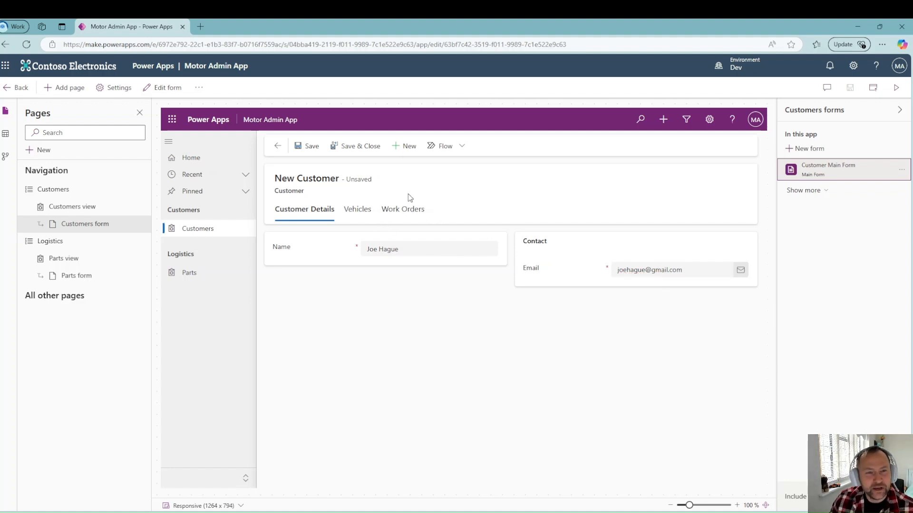
{"action": "left_click", "coordinate": [315, 146]}
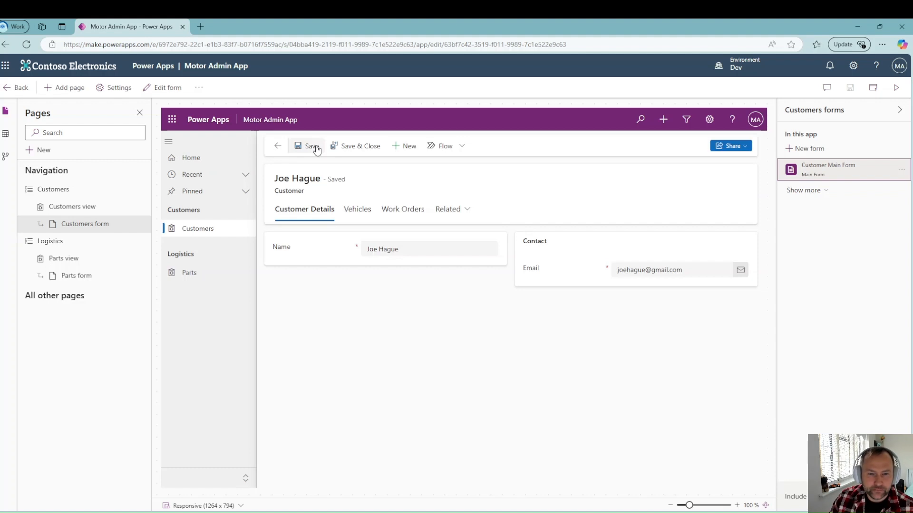
{"action": "left_click", "coordinate": [353, 214]}
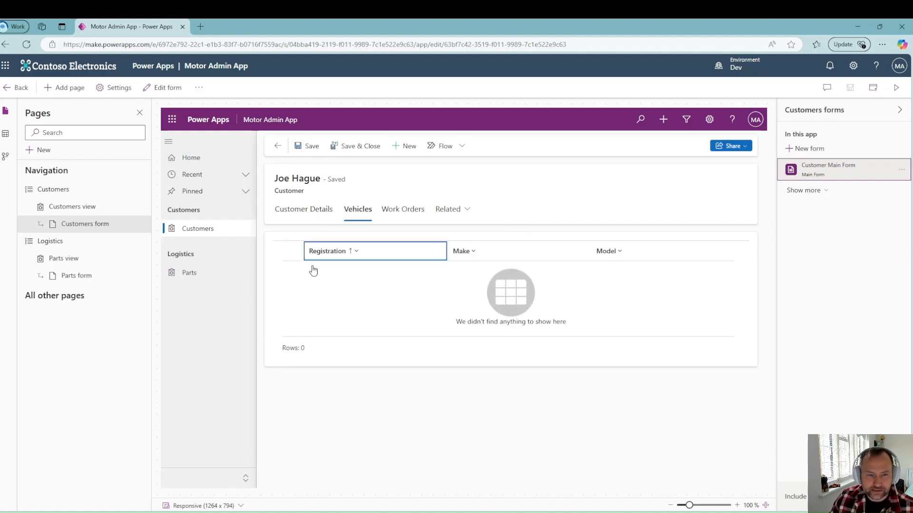
{"action": "left_click", "coordinate": [644, 249]}
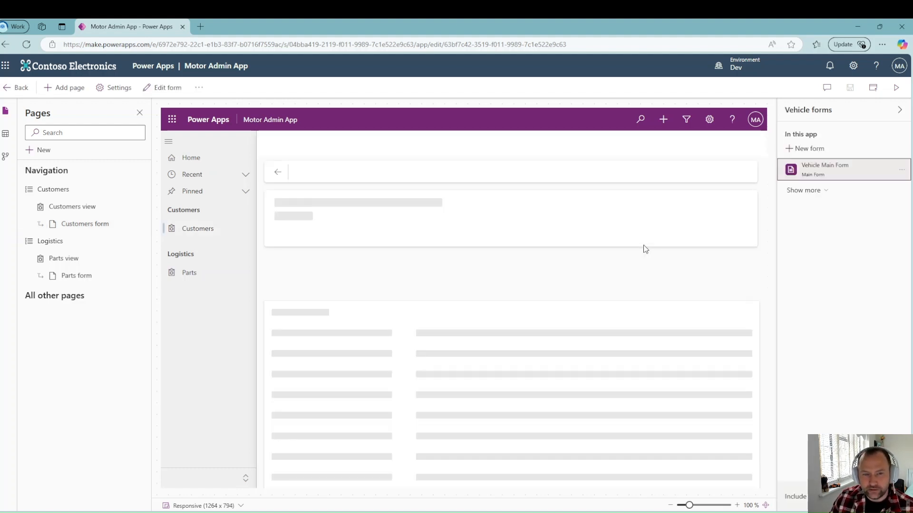
{"action": "left_click", "coordinate": [420, 249]}
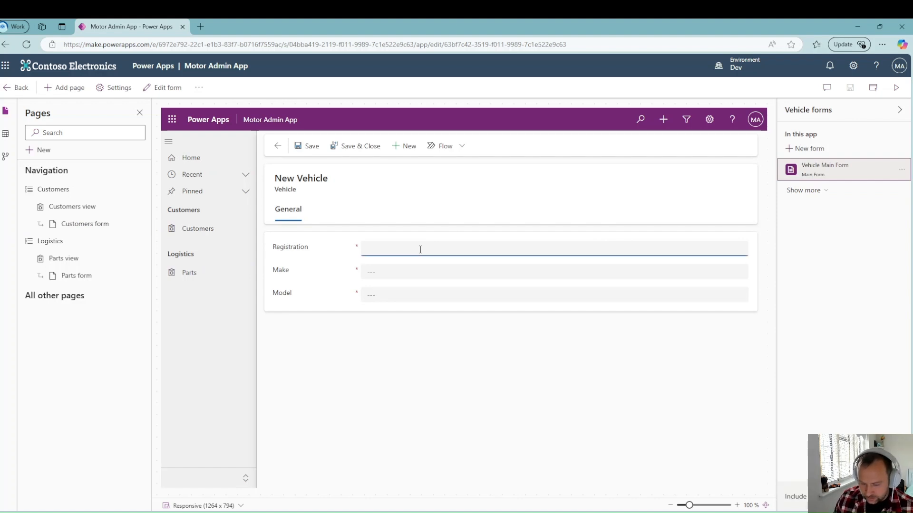
{"action": "type", "text": "DY12 M"}
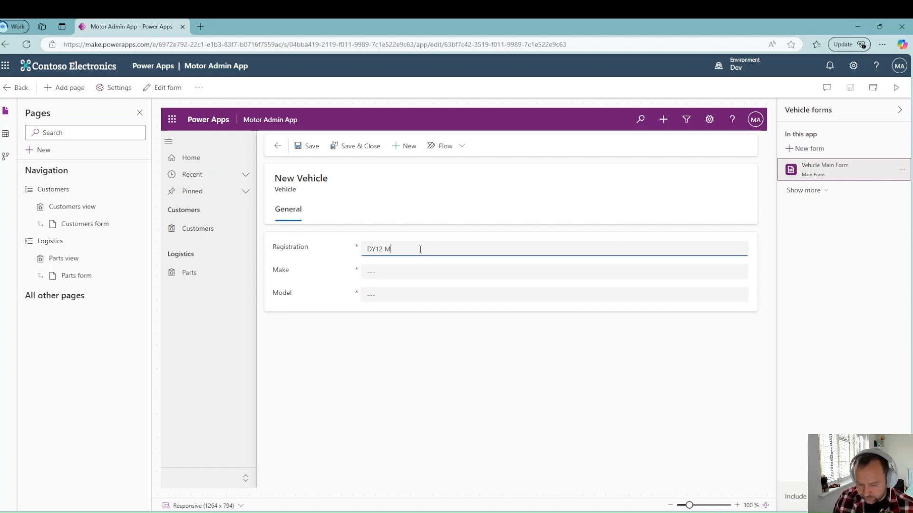
{"action": "type", "text": "FG"}
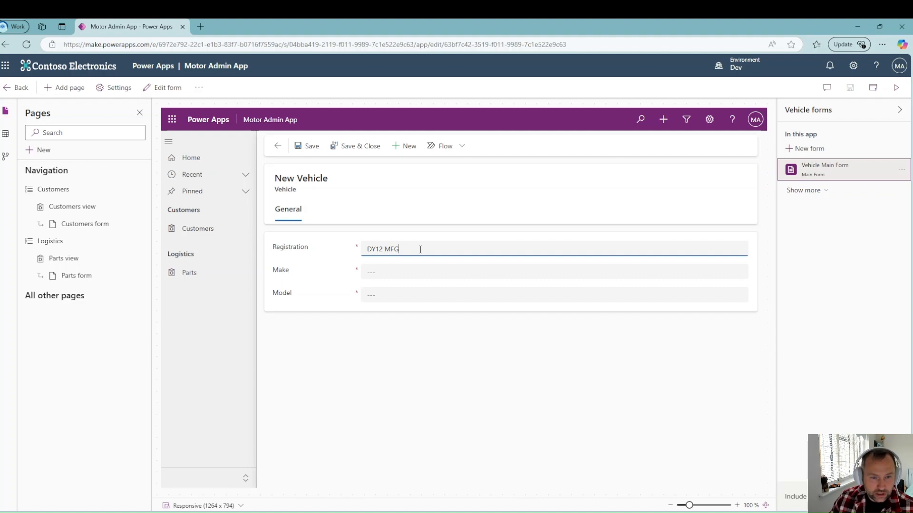
{"action": "left_click", "coordinate": [408, 270]}
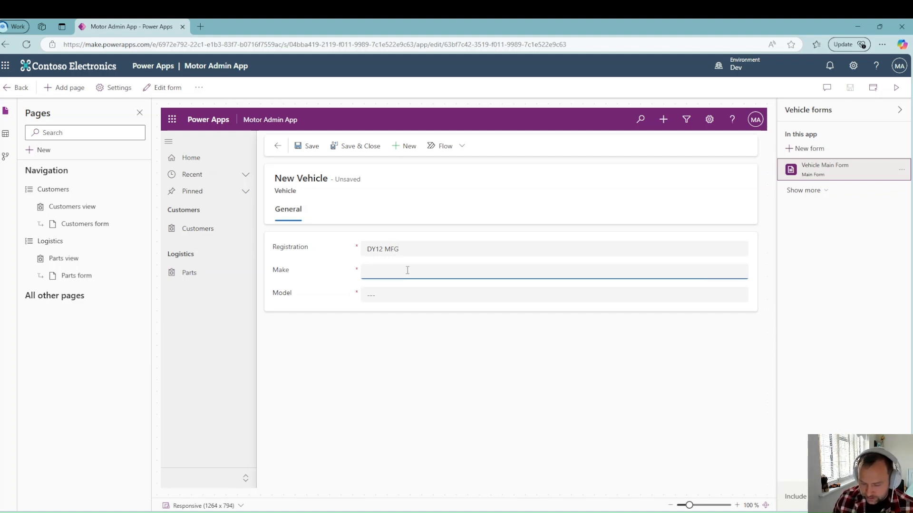
{"action": "type", "text": "Ford"}
{"action": "key", "text": "Tab"}
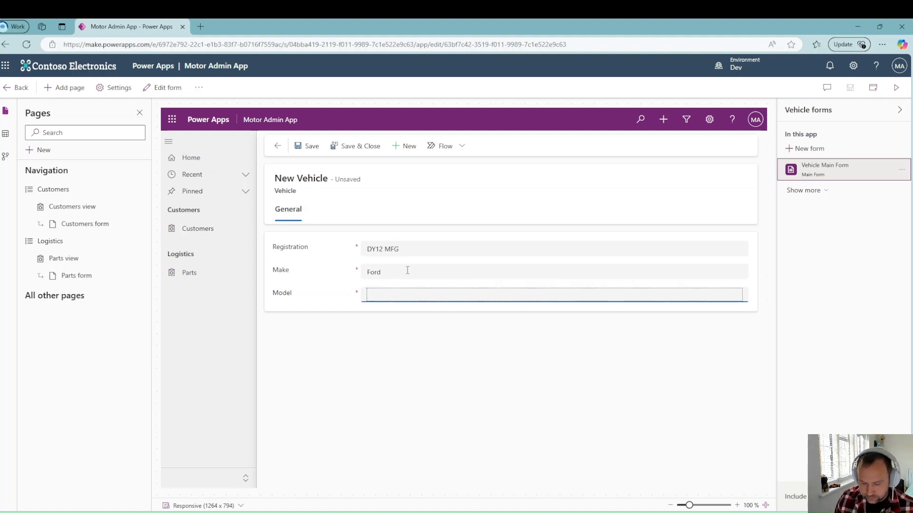
{"action": "type", "text": "Focus"}
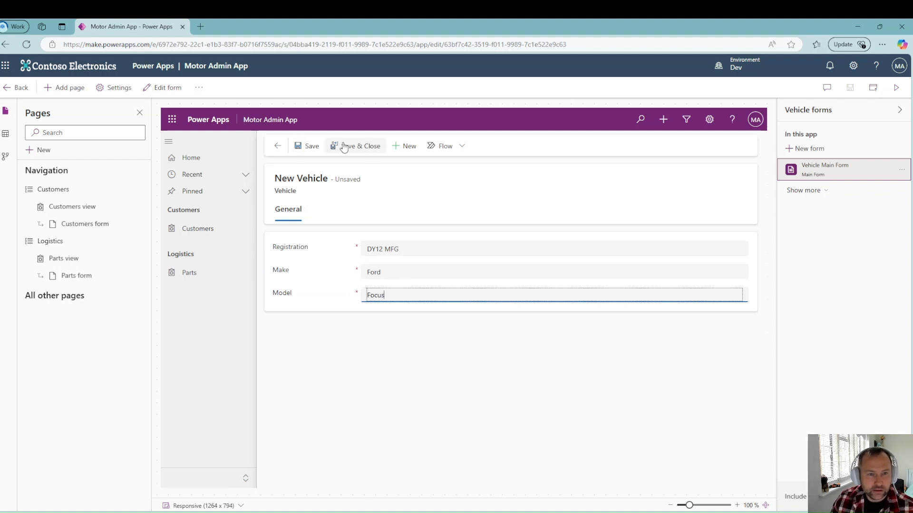
{"action": "left_click", "coordinate": [343, 145]}
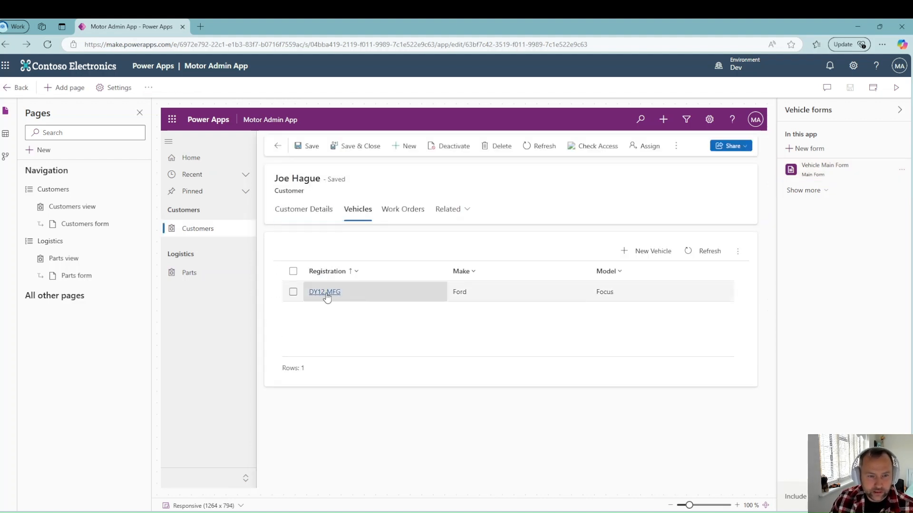
{"action": "left_click", "coordinate": [325, 292]}
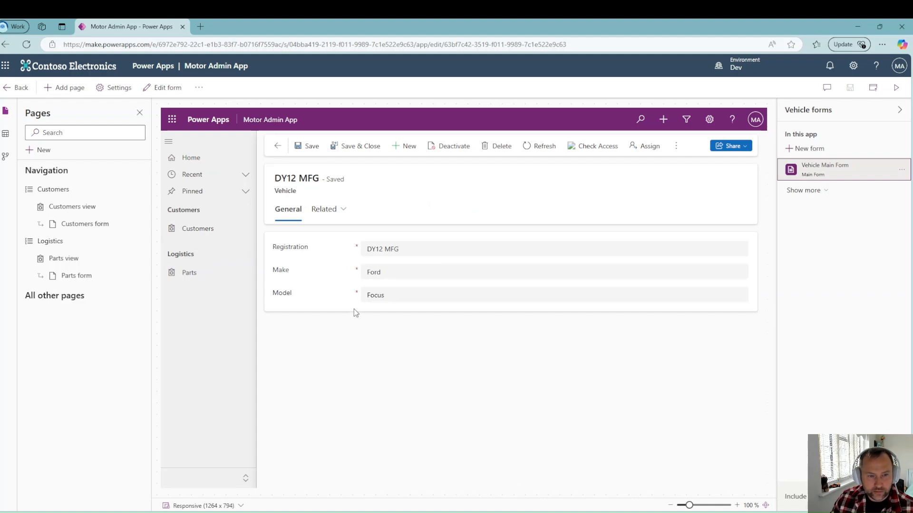
{"action": "left_click", "coordinate": [278, 147]}
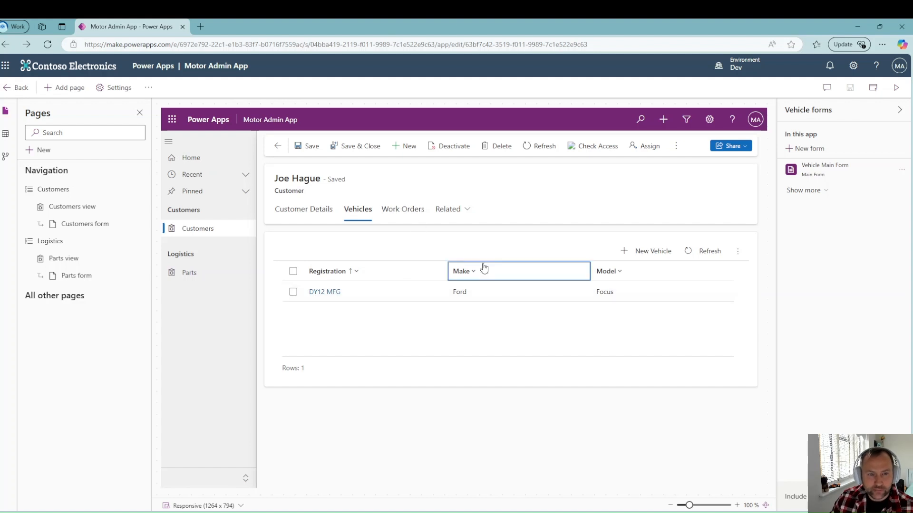
{"action": "left_click", "coordinate": [403, 211]}
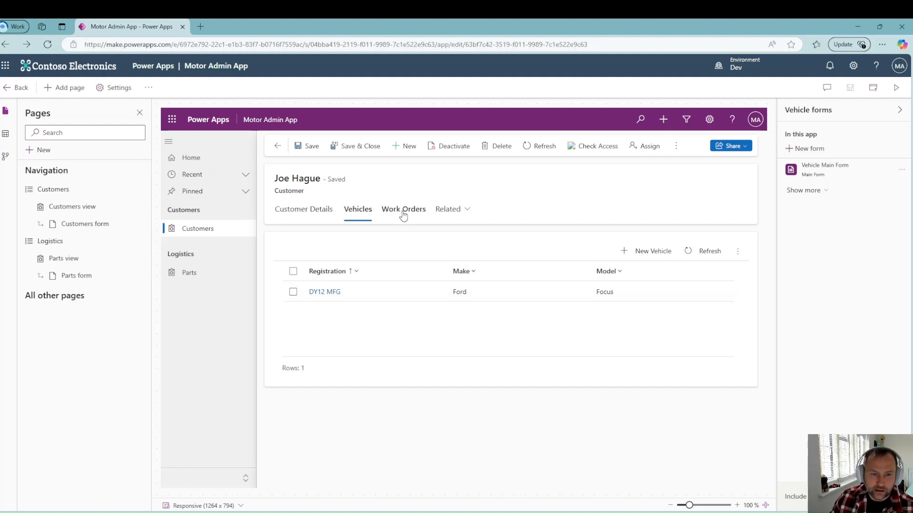
{"action": "left_click", "coordinate": [648, 250]}
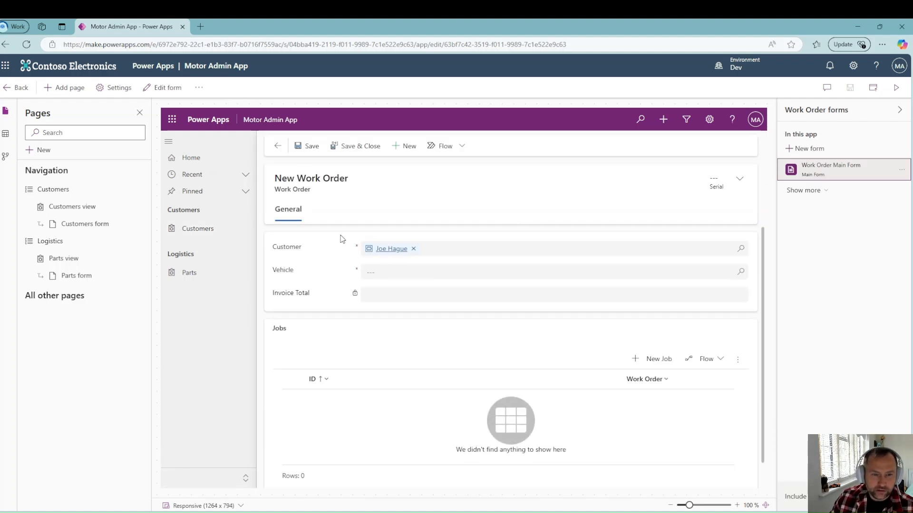
{"action": "left_click", "coordinate": [385, 272]}
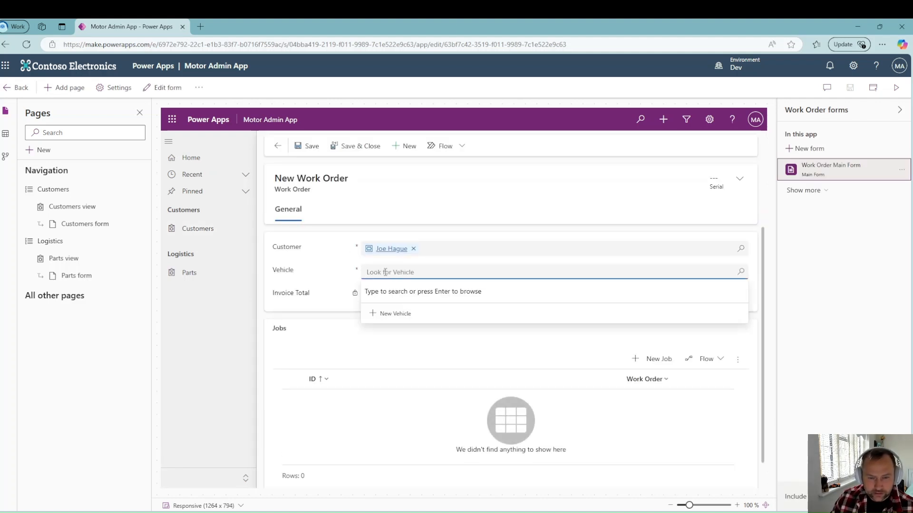
{"action": "key", "text": "Return"}
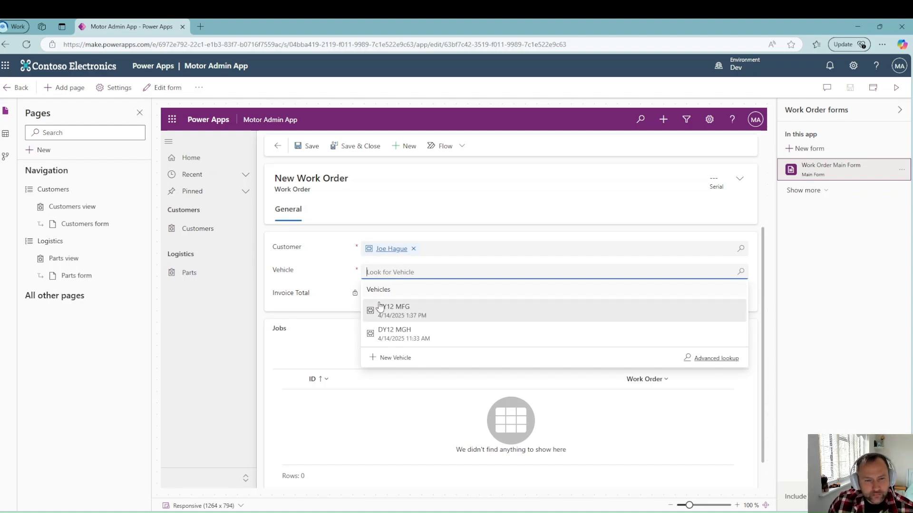
{"action": "left_click", "coordinate": [403, 311]}
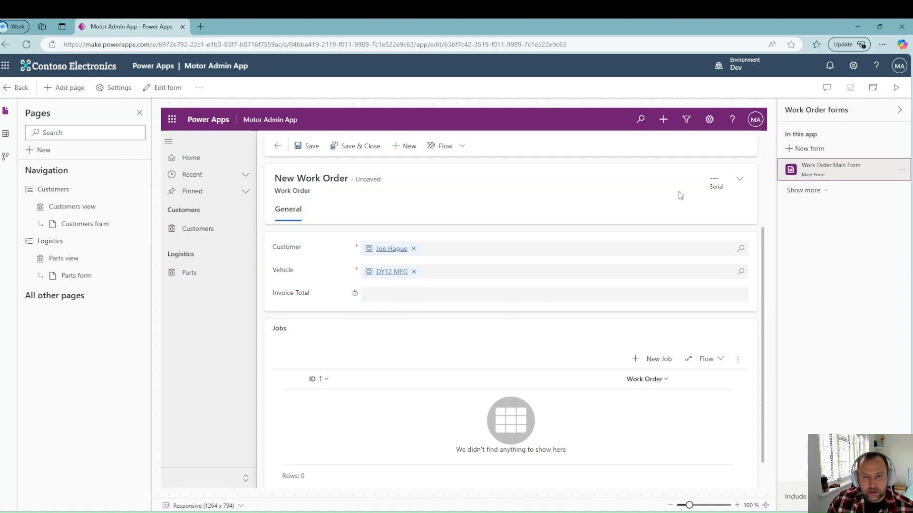
{"action": "left_click", "coordinate": [311, 149]}
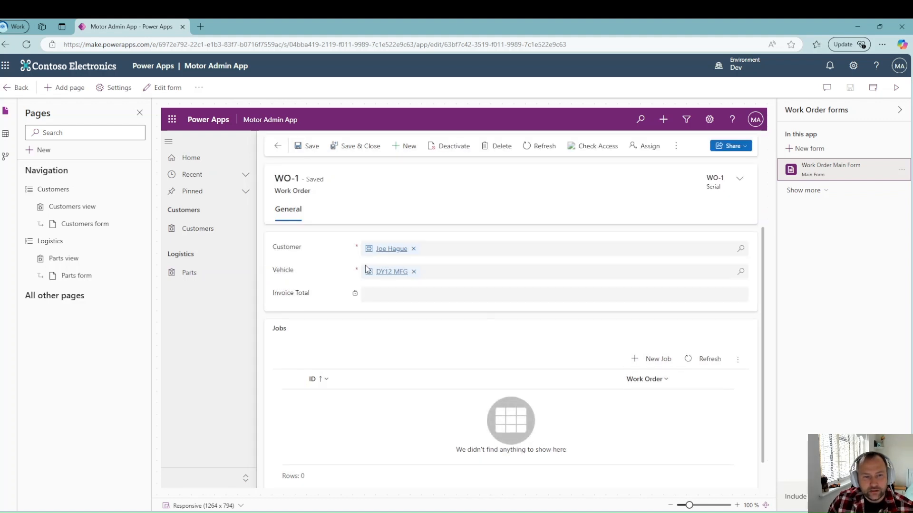
Step: Add and save a job with the Engine part on WO-1, then review JOB-1
{"action": "left_click", "coordinate": [659, 360]}
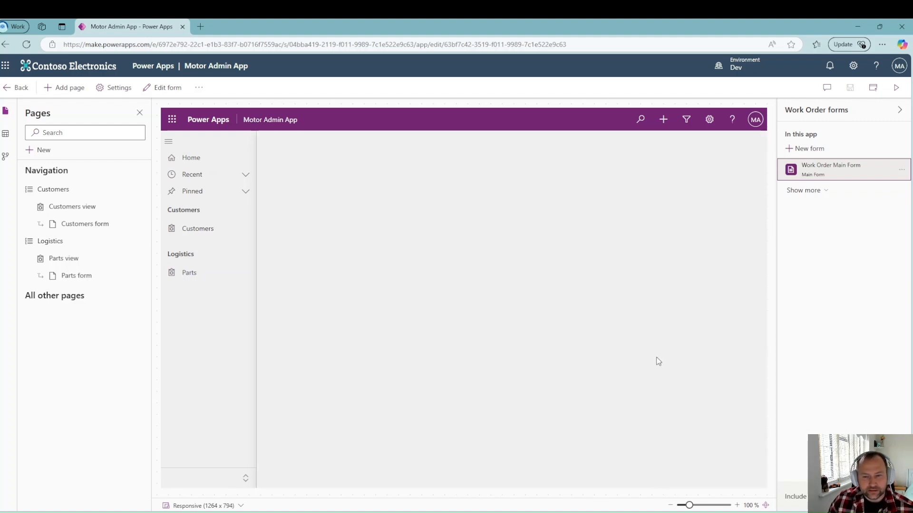
{"action": "left_click", "coordinate": [399, 270]}
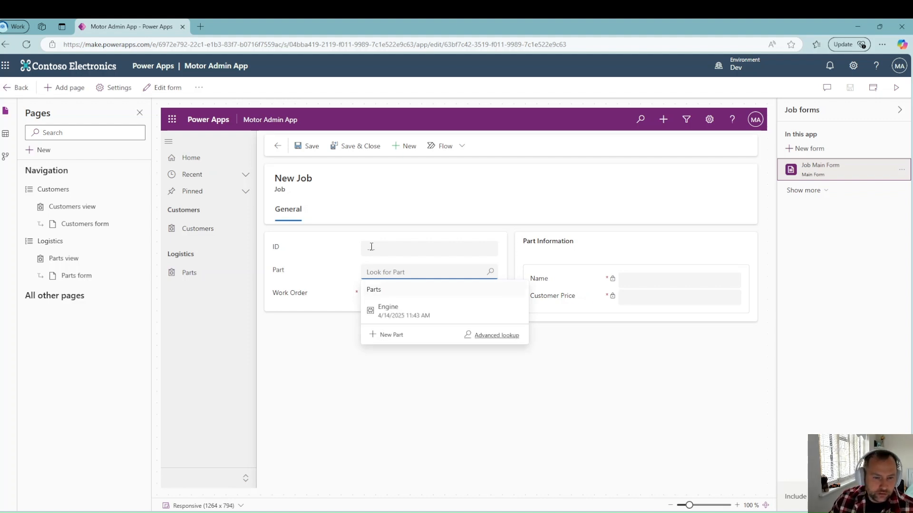
{"action": "left_click", "coordinate": [428, 318]}
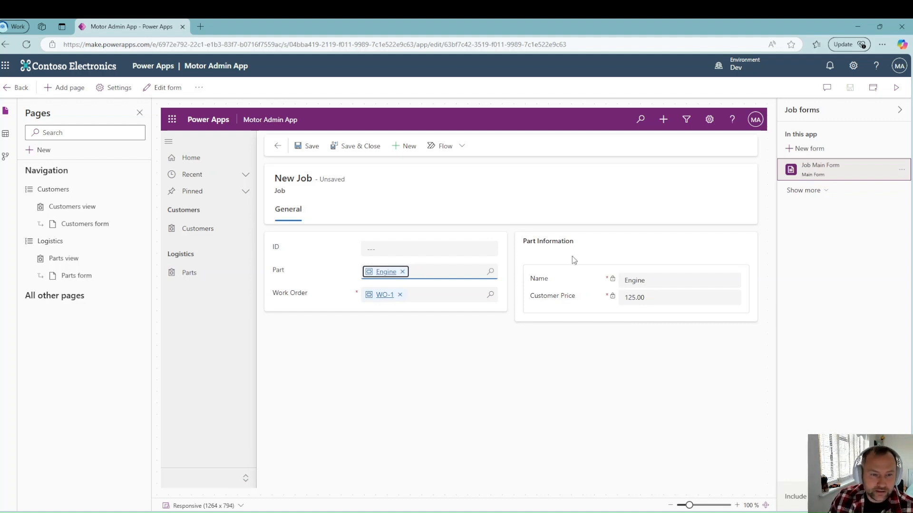
{"action": "left_click", "coordinate": [307, 146]}
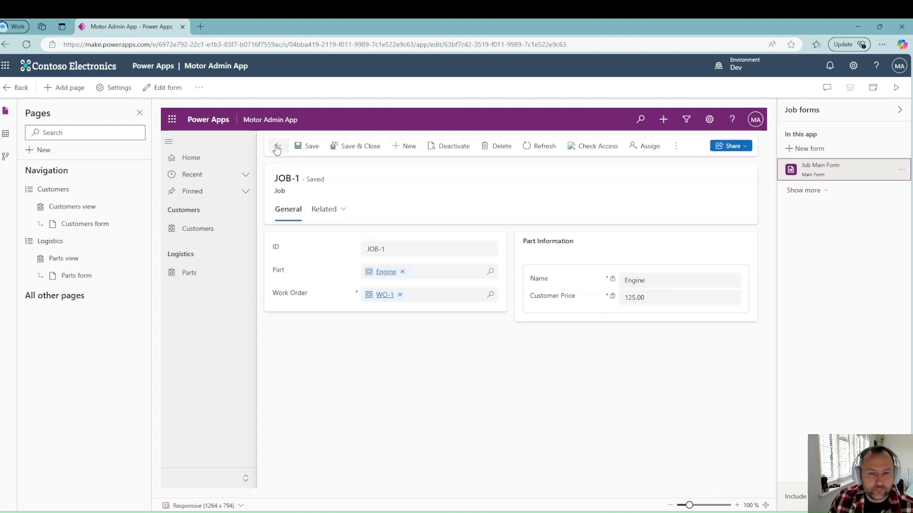
{"action": "left_click", "coordinate": [277, 147]}
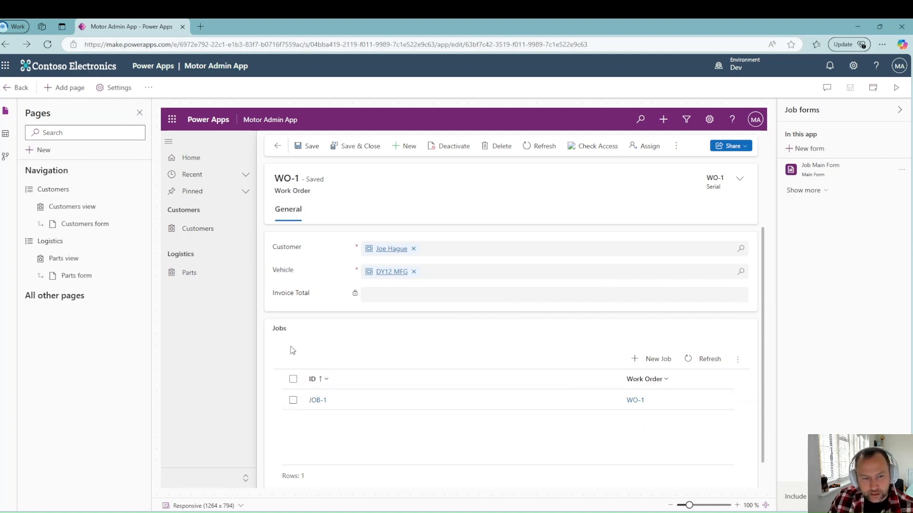
{"action": "left_click", "coordinate": [317, 401]}
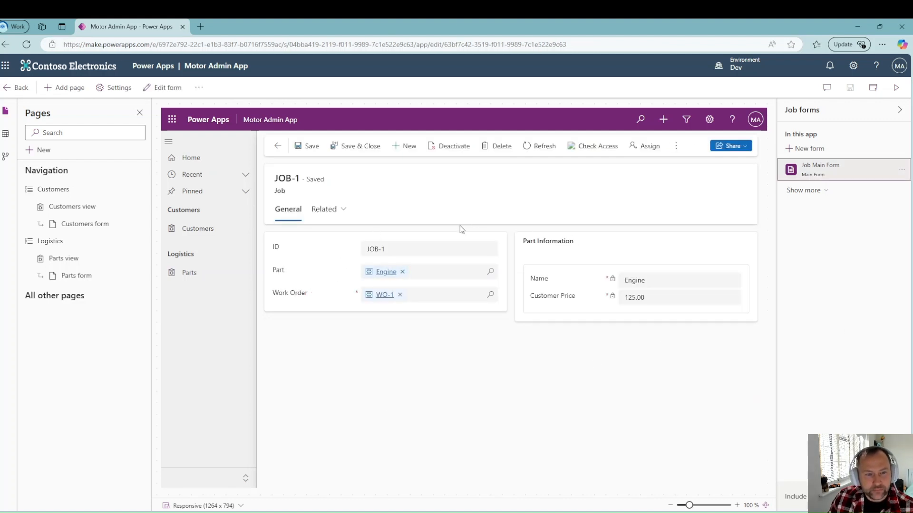
{"action": "left_click", "coordinate": [281, 151]}
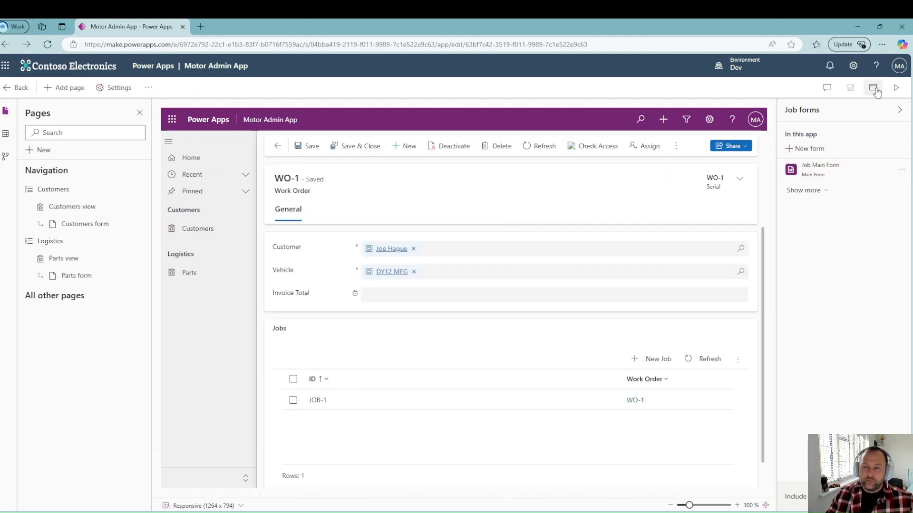
{"action": "left_click", "coordinate": [895, 89]}
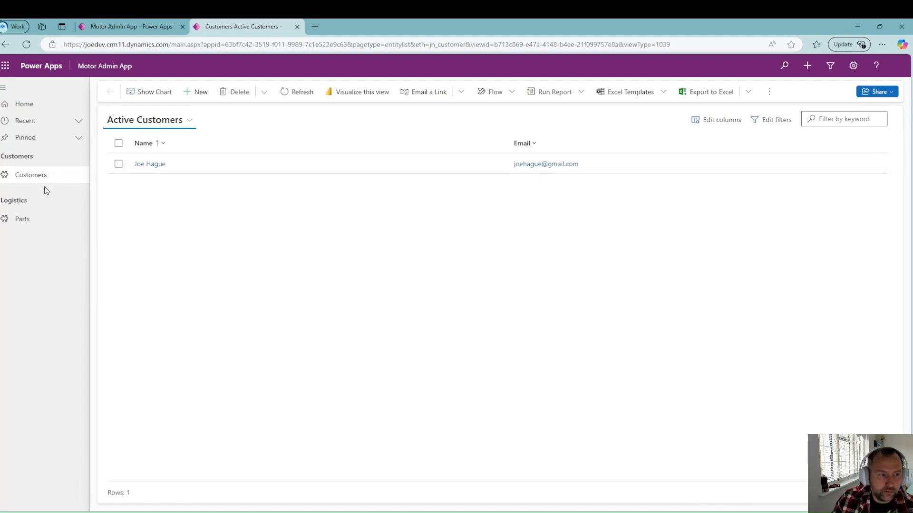
{"action": "left_click", "coordinate": [149, 165]}
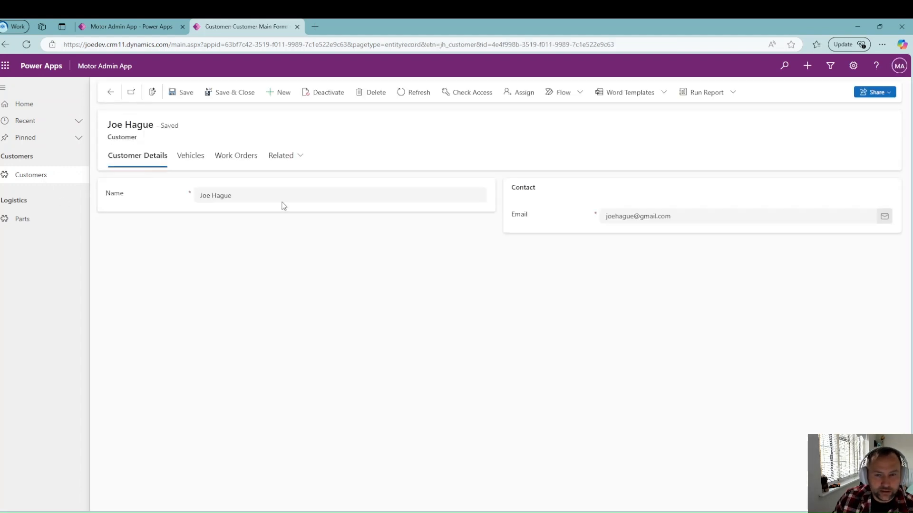
{"action": "left_click", "coordinate": [191, 156]}
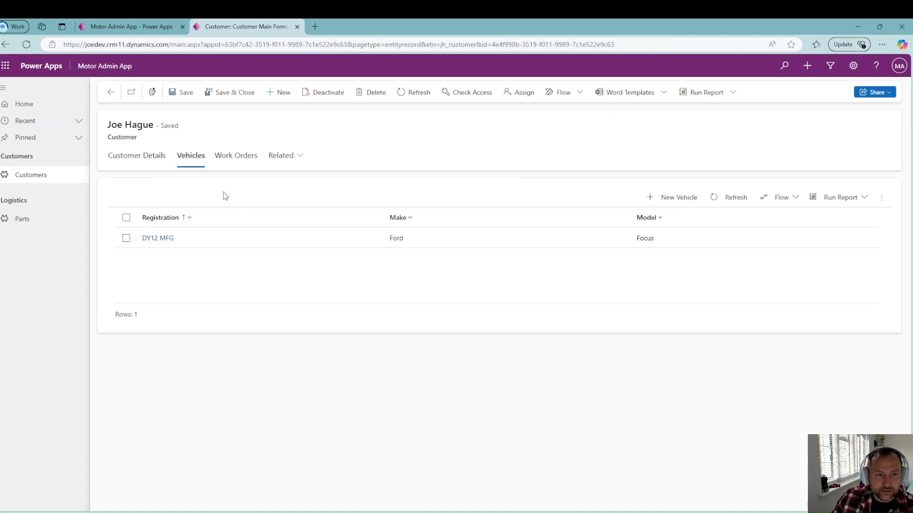
{"action": "left_click", "coordinate": [237, 161]}
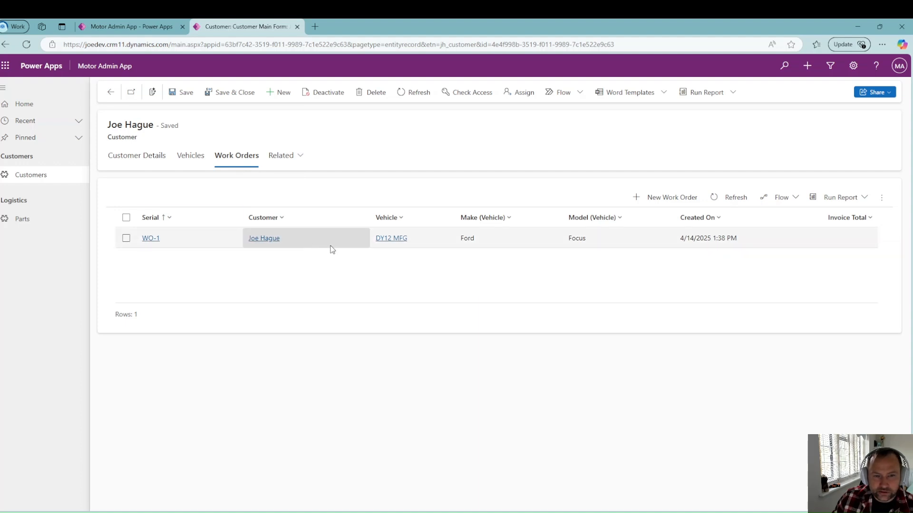